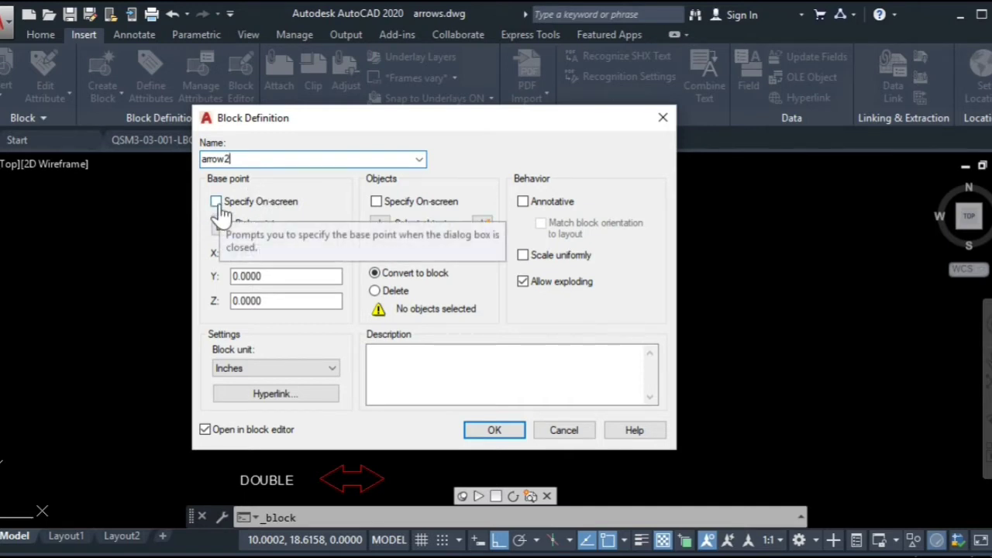
# Step: Name the block arrows and set its base point at the tip of the SINGLE arrow
pyautogui.press('BackSpace')
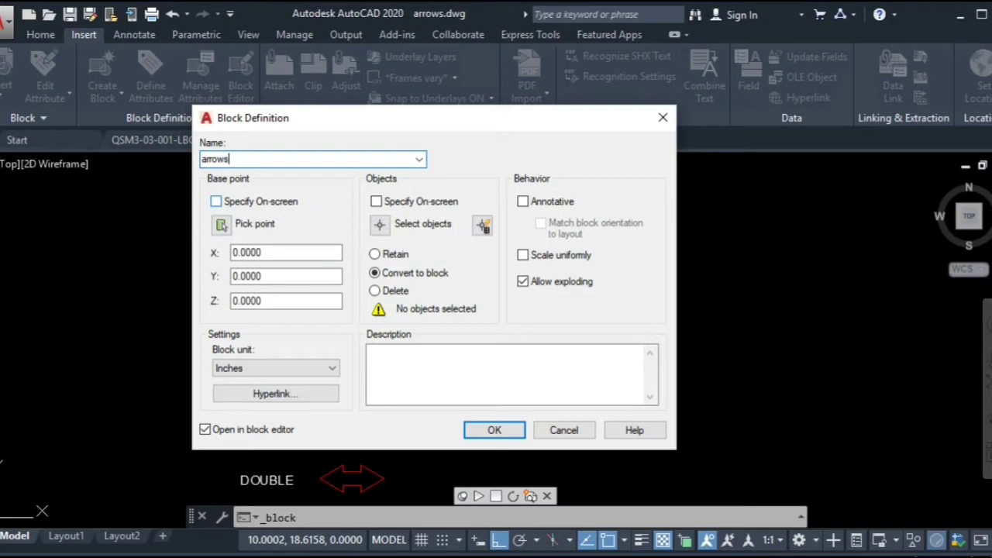
pyautogui.click(221, 226)
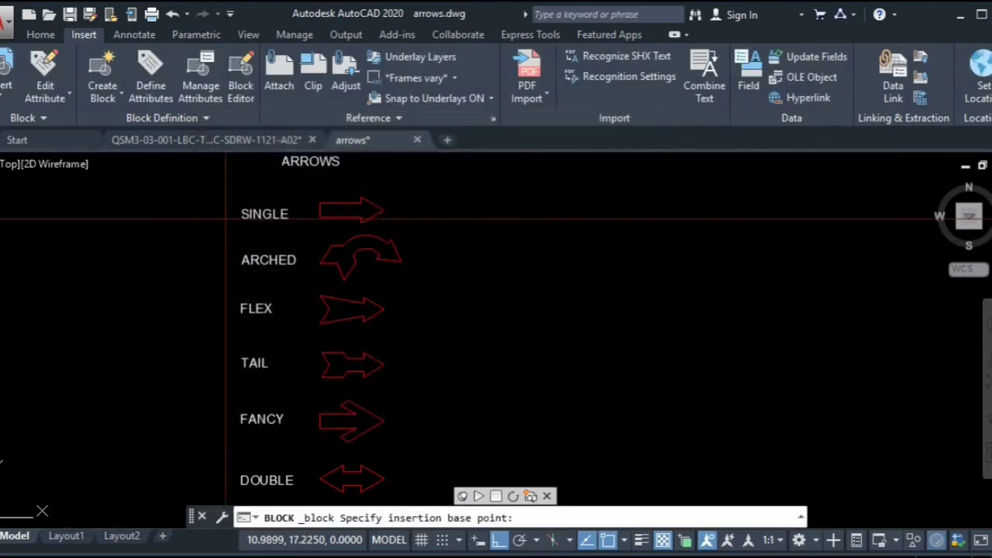
pyautogui.click(383, 210)
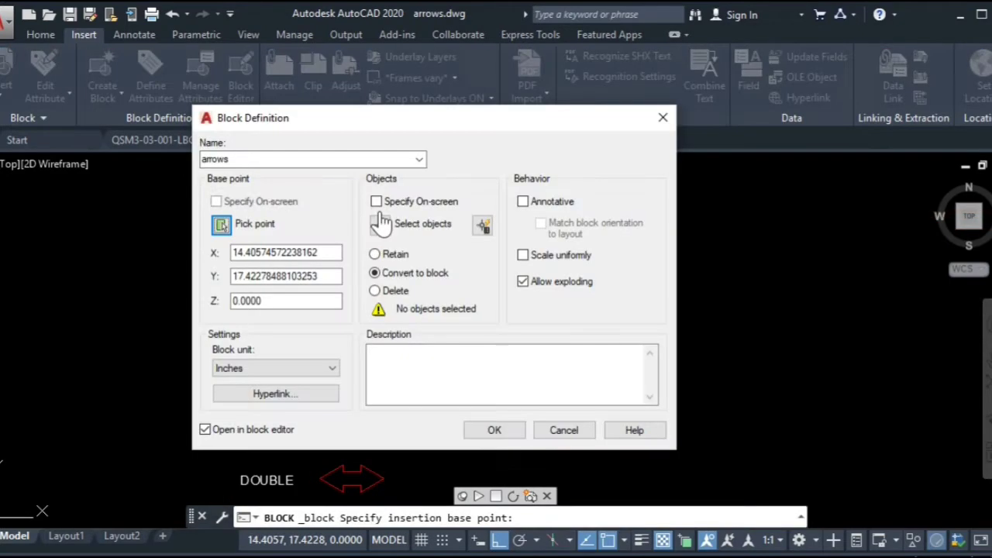
# Step: Select all six arrow shapes without their text labels as the block objects and create the block in the block editor
pyautogui.click(379, 226)
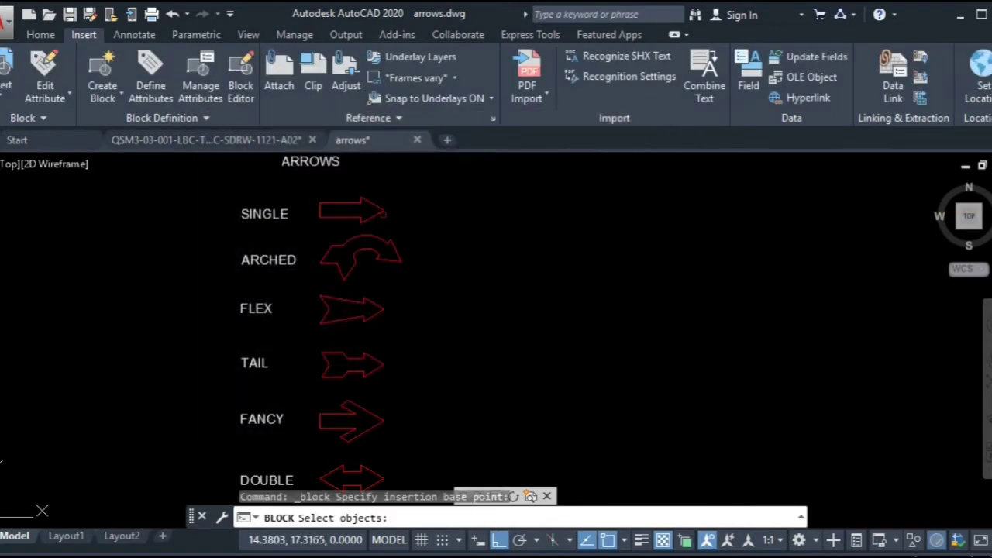
pyautogui.scroll(-2, 426, 211)
pyautogui.click(426, 200)
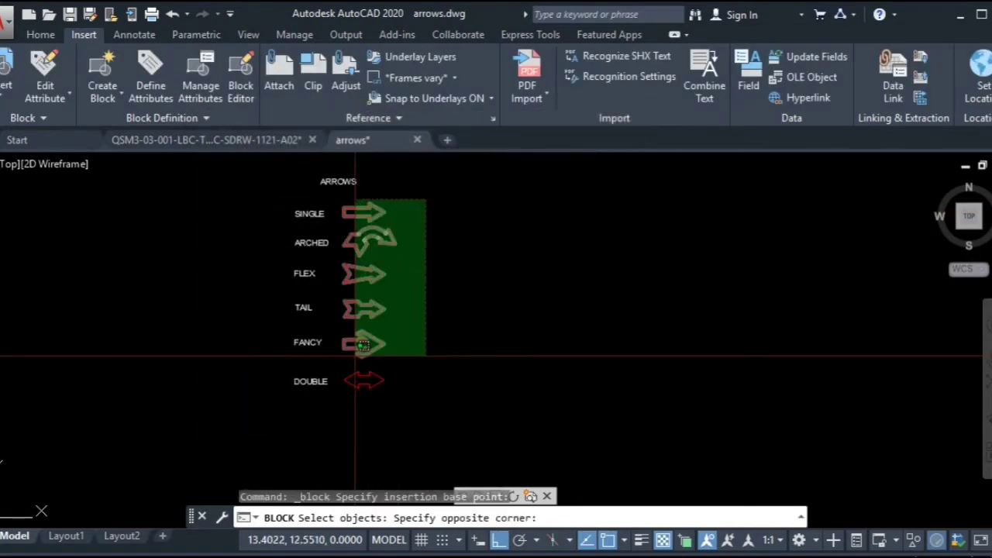
pyautogui.click(339, 404)
pyautogui.press('Return')
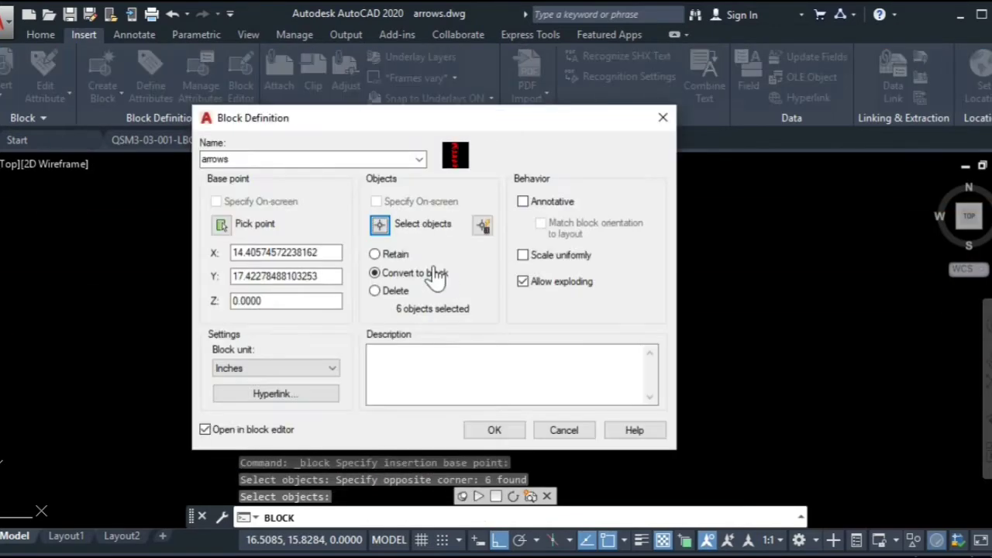
pyautogui.click(495, 431)
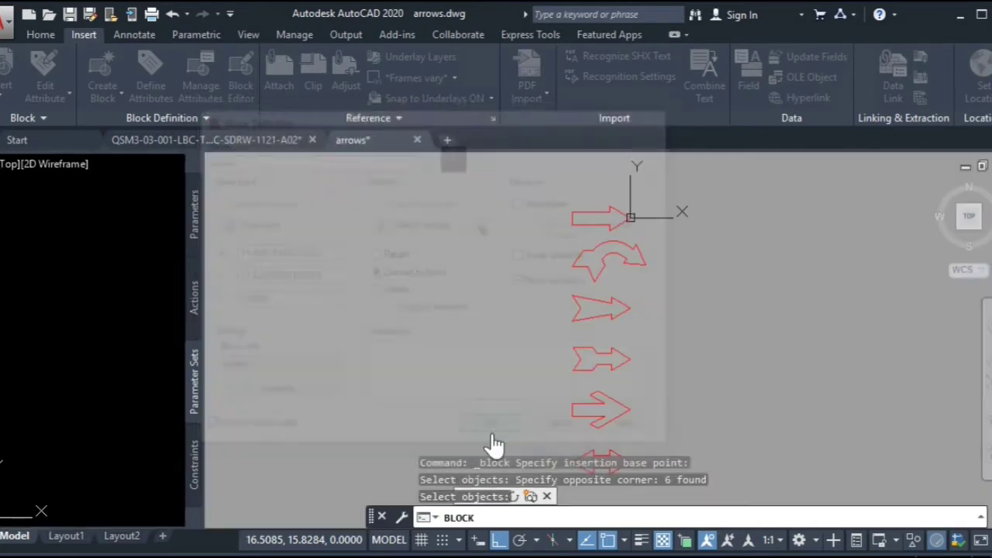
pyautogui.moveTo(473, 285)
pyautogui.mouseDown(button='middle')
pyautogui.moveTo(411, 263)
pyautogui.moveTo(410, 310)
pyautogui.mouseUp(button='middle')
pyautogui.scroll(5, 434, 213)
pyautogui.moveTo(470, 213); pyautogui.dragTo(465, 259, button='middle')
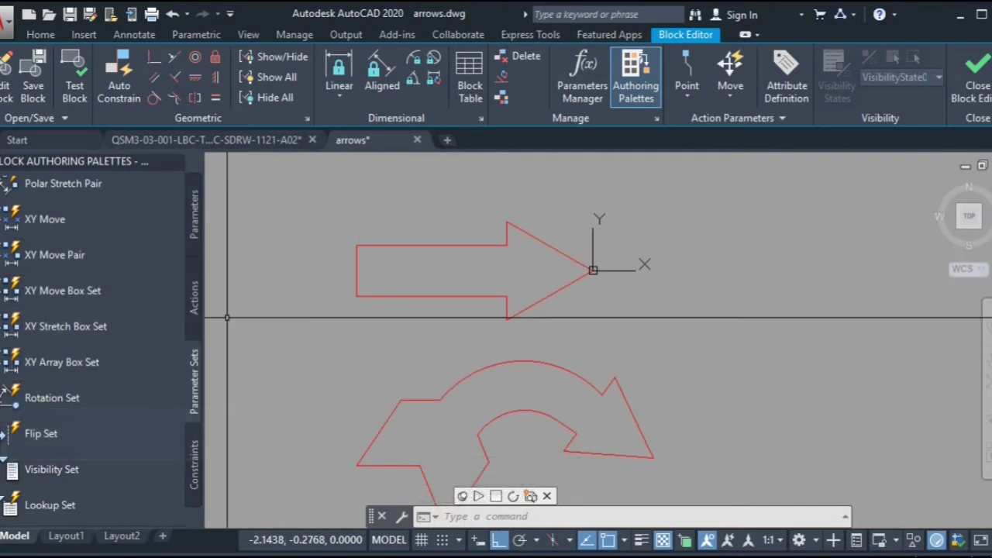
pyautogui.scroll(5, 47, 348)
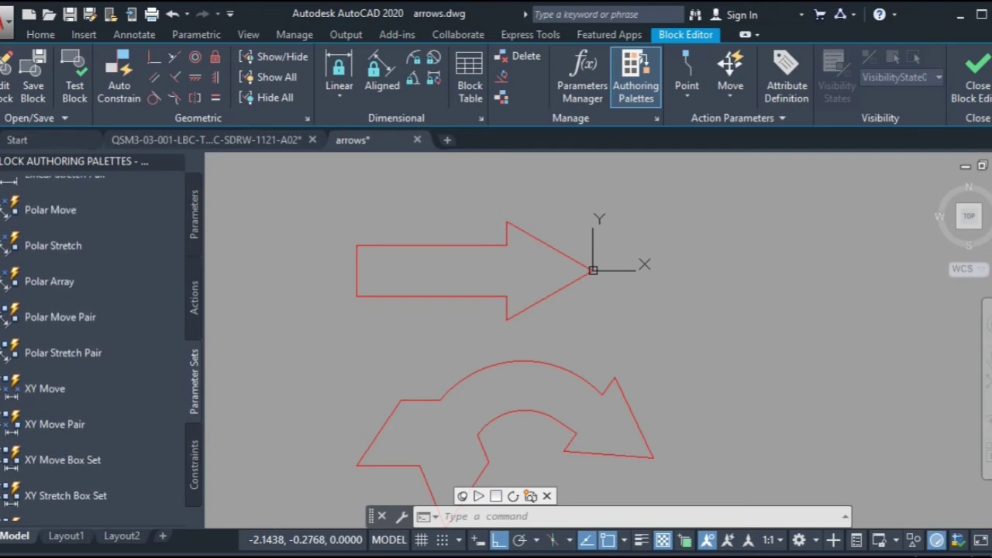
pyautogui.scroll(-2, 295, 326)
pyautogui.click(302, 319)
pyautogui.press('Escape')
pyautogui.scroll(-3, 297, 271)
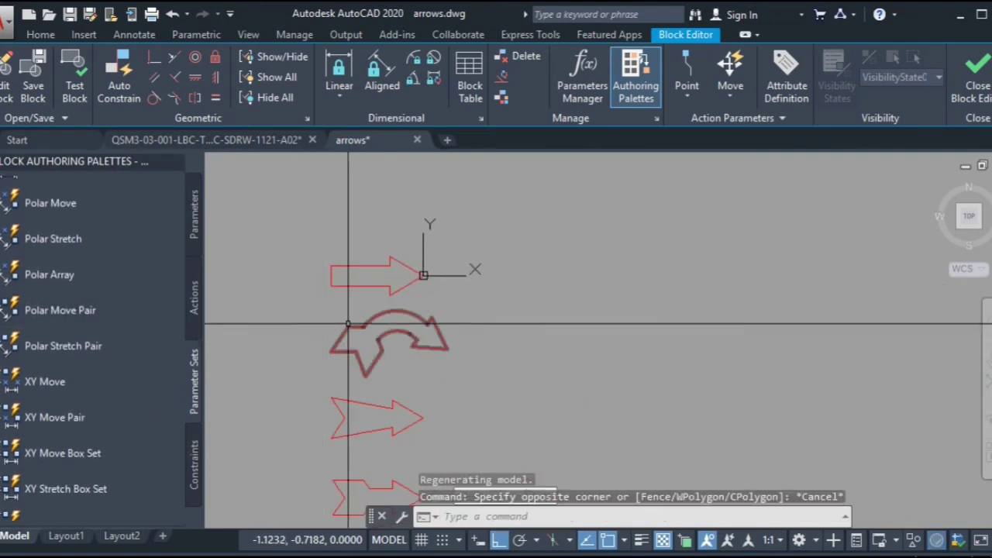
# Step: Move the five arrows beneath the single arrow straight down to widen the gap below it
pyautogui.click(42, 36)
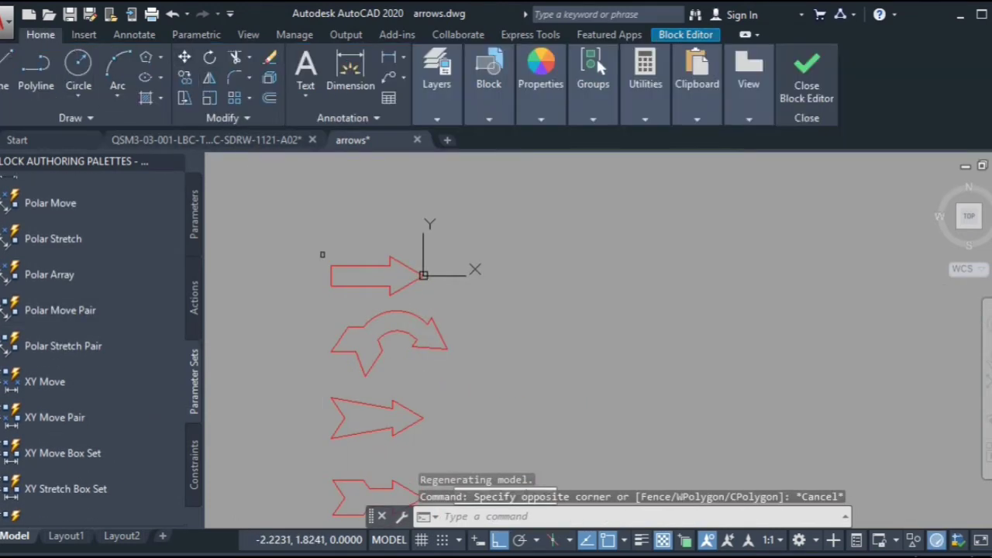
pyautogui.write('m')
pyautogui.press('Return')
pyautogui.click(306, 304)
pyautogui.scroll(-4, 356, 325)
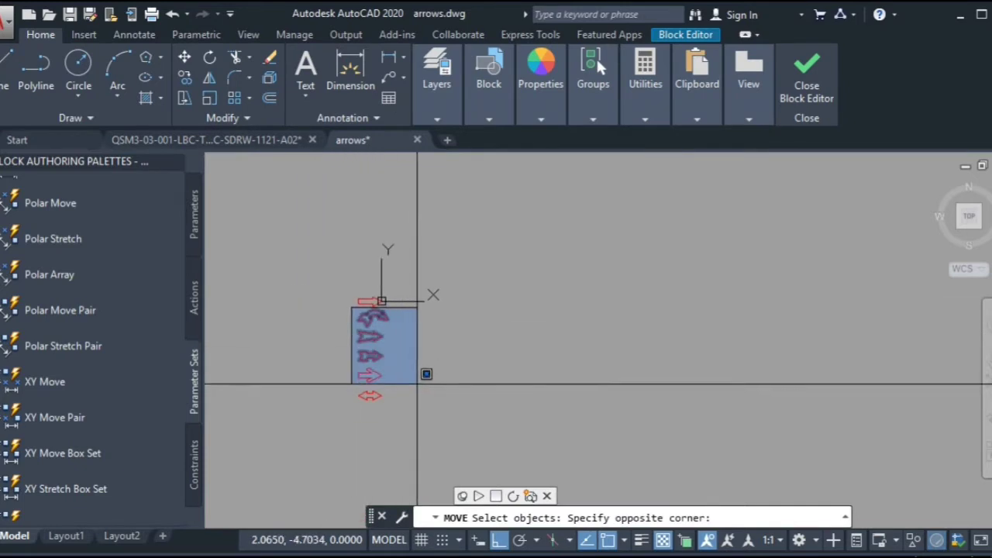
pyautogui.click(420, 403)
pyautogui.press('Return')
pyautogui.click(441, 311)
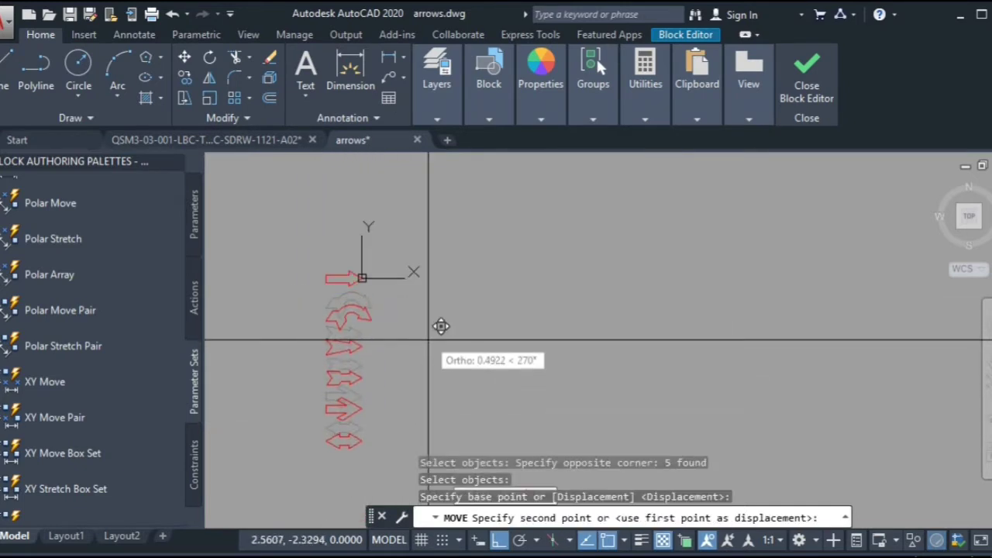
pyautogui.click(441, 328)
# Step: Move the flex, tail, fancy and double arrows straight down, away from the arched arrow
pyautogui.press('Return')
pyautogui.click(315, 336)
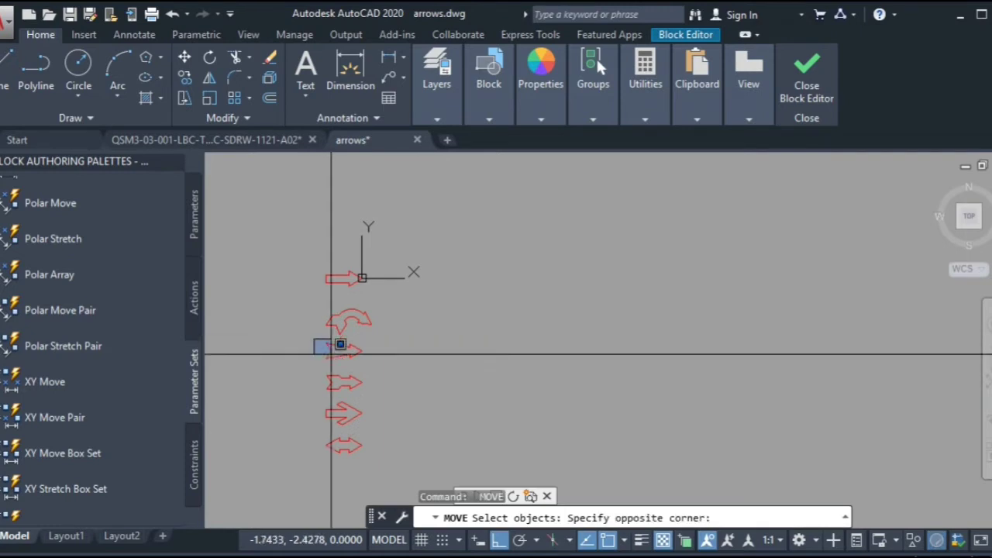
pyautogui.click(395, 456)
pyautogui.press('Return')
pyautogui.click(422, 362)
pyautogui.click(422, 379)
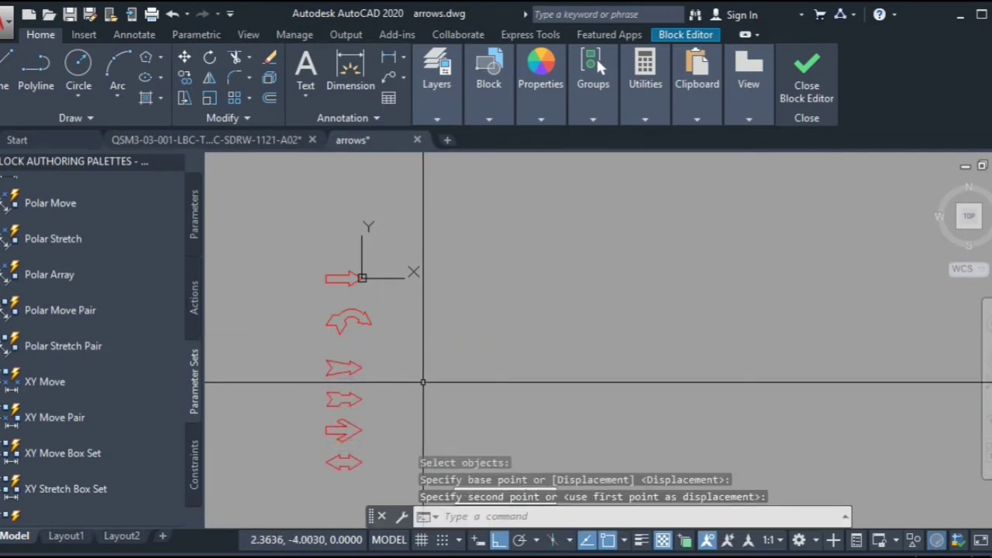
# Step: Move the tail, fancy and double arrows straight down to increase the spacing below the flex arrow
pyautogui.moveTo(380, 463); pyautogui.dragTo(380, 328, button='middle')
pyautogui.press('Return')
pyautogui.click(306, 256)
pyautogui.click(403, 337)
pyautogui.press('Return')
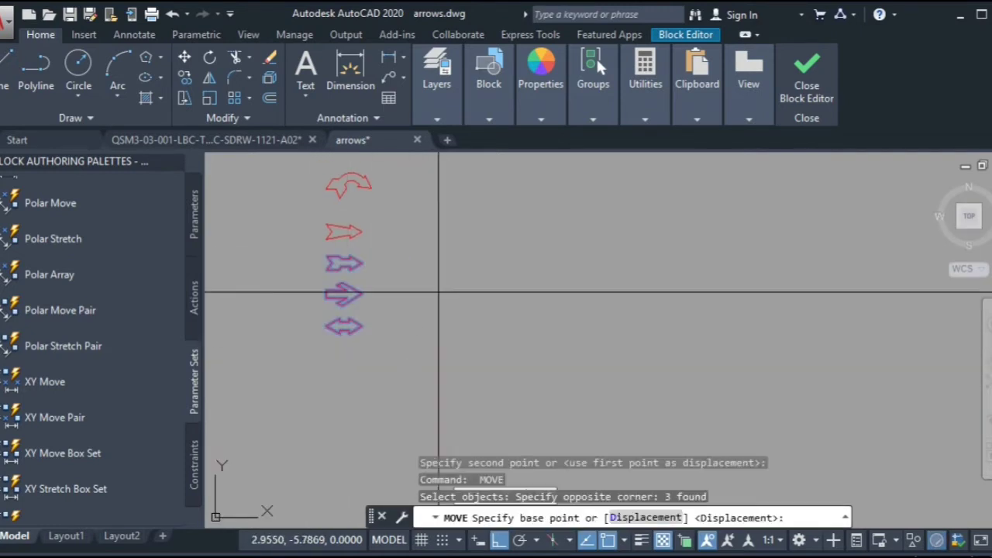
pyautogui.click(452, 295)
pyautogui.click(421, 308)
# Step: Move the fancy and double arrows straight down to increase the spacing below the tail arrow
pyautogui.press('Return')
pyautogui.click(305, 292)
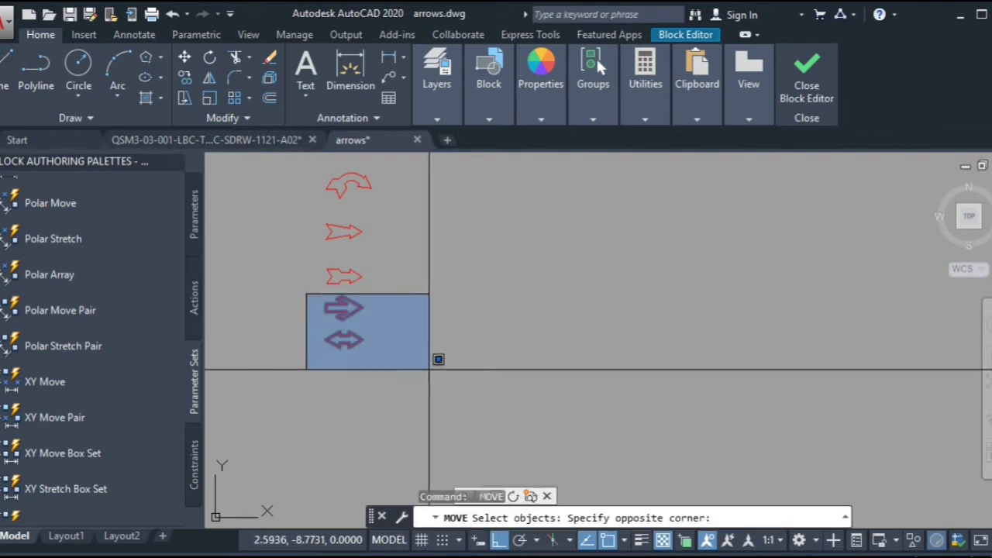
pyautogui.click(436, 364)
pyautogui.press('Return')
pyautogui.click(455, 312)
pyautogui.click(468, 315)
# Step: Move the double arrow straight down, away from the fancy arrow
pyautogui.press('Return')
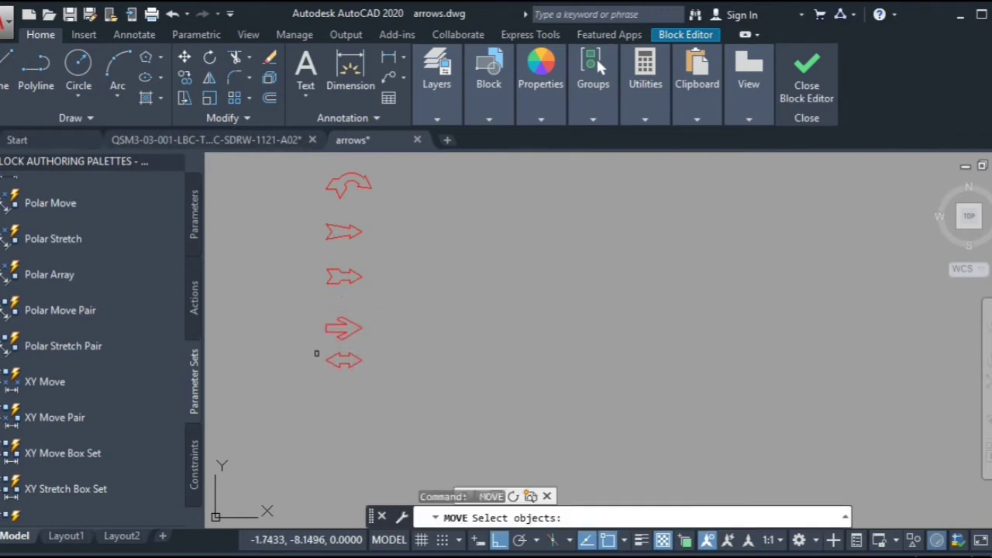
pyautogui.click(317, 353)
pyautogui.click(411, 370)
pyautogui.press('Return')
pyautogui.click(436, 308)
pyautogui.click(437, 326)
# Step: Add a Linear Stretch set to the single arrow from its tip to the midpoint of its tail edge, with the label below
pyautogui.moveTo(437, 325)
pyautogui.mouseDown(button='middle')
pyautogui.moveTo(453, 426)
pyautogui.moveTo(503, 406)
pyautogui.mouseUp(button='middle')
pyautogui.moveTo(488, 204); pyautogui.dragTo(459, 216, button='middle')
pyautogui.scroll(6, 465, 225)
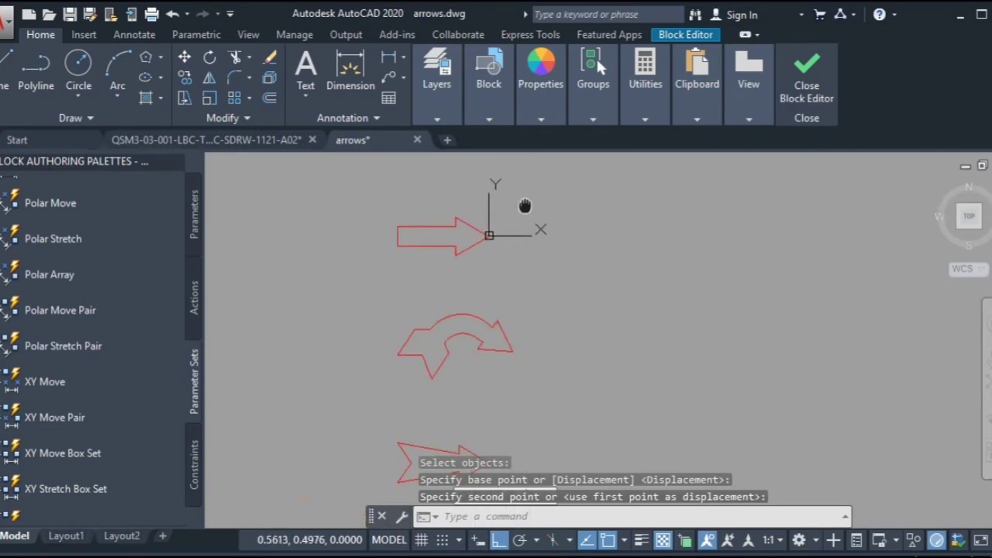
pyautogui.moveTo(503, 239); pyautogui.dragTo(571, 234, button='middle')
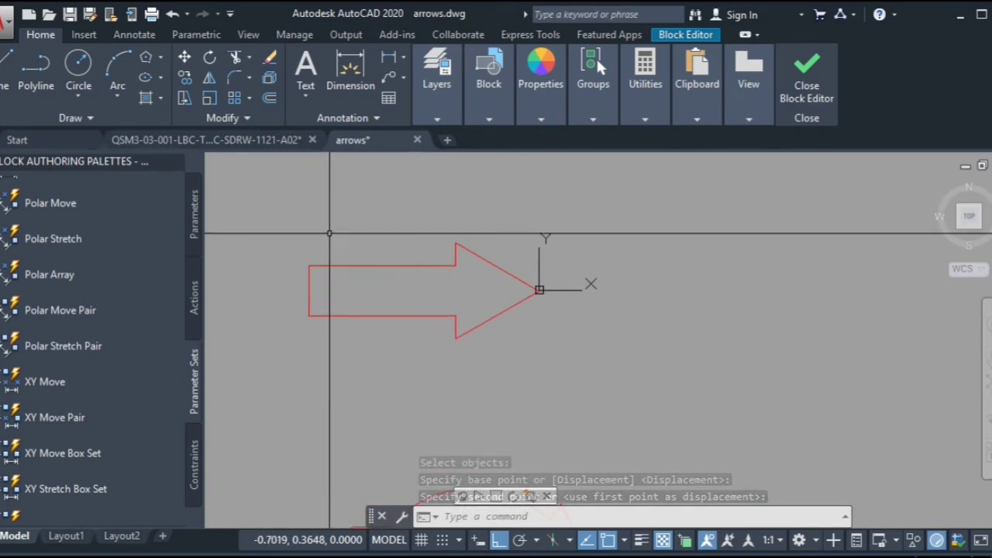
pyautogui.scroll(5, 93, 349)
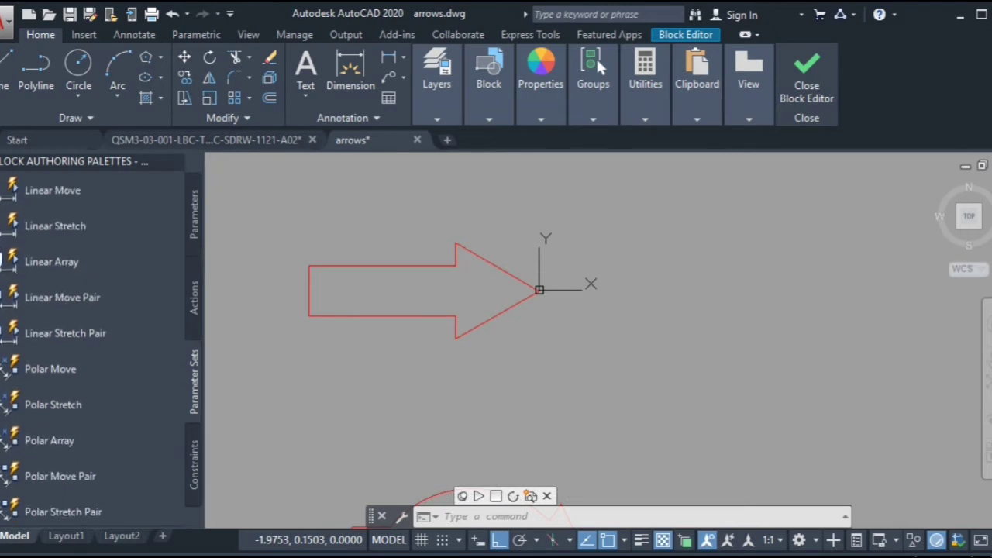
pyautogui.click(11, 264)
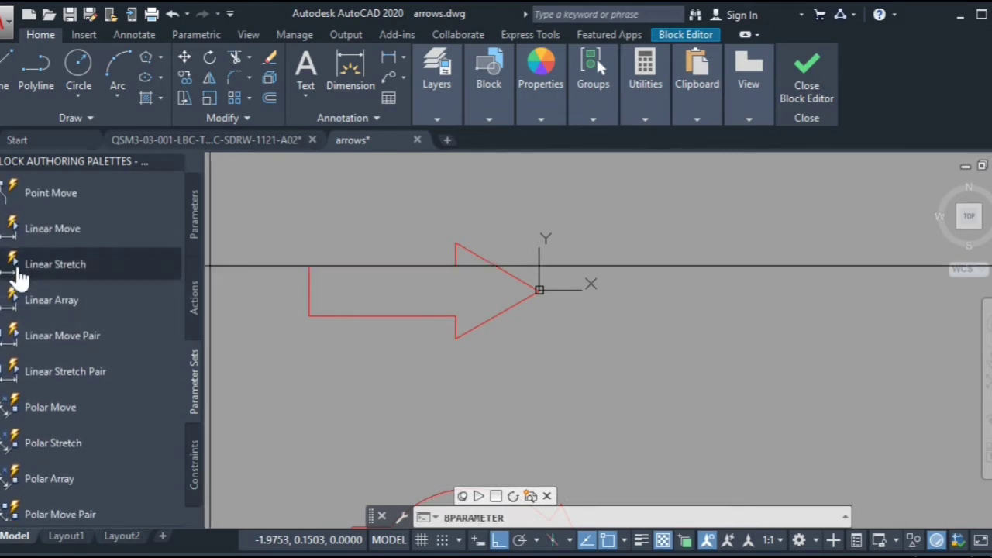
pyautogui.click(538, 291)
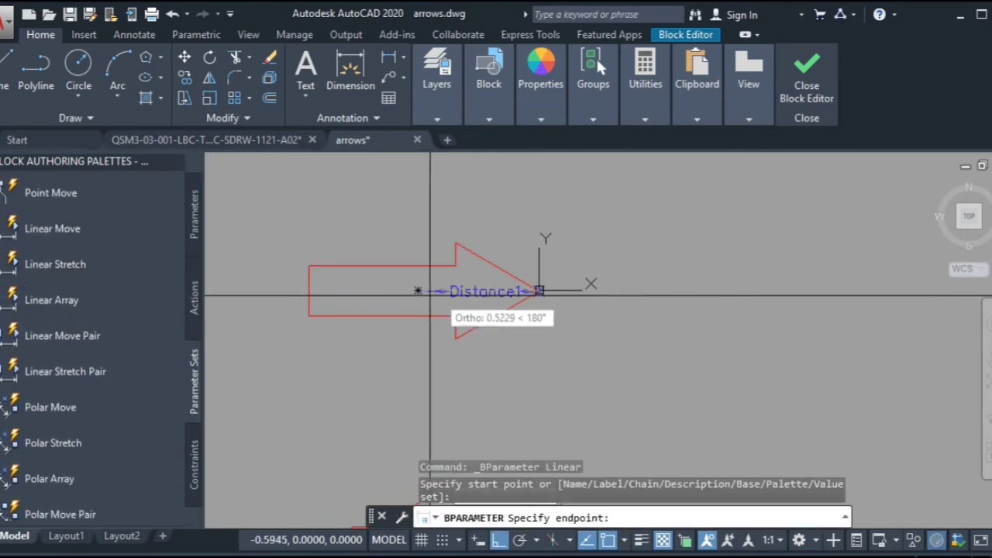
pyautogui.click(309, 290)
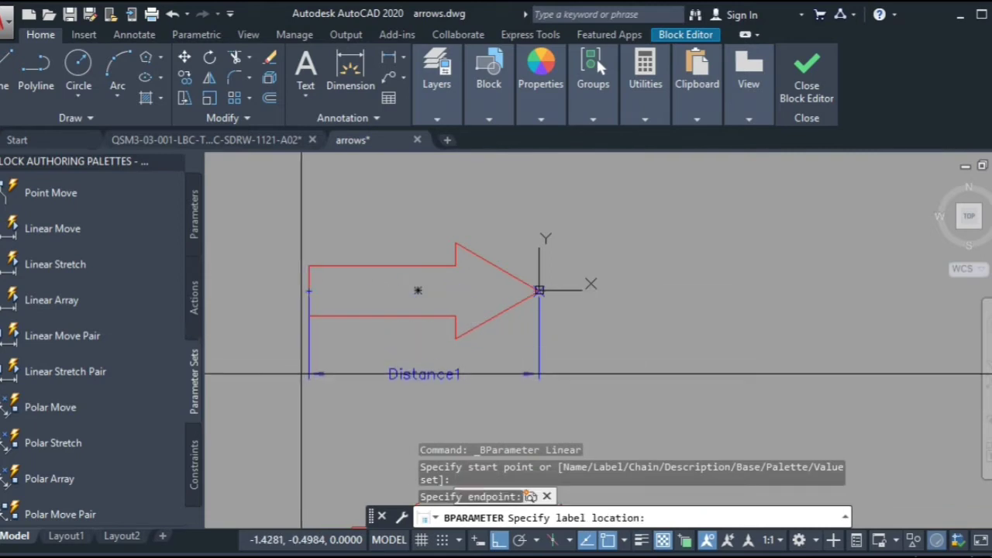
pyautogui.click(331, 372)
# Step: Give the stretch action a new selection set, framing the single arrow's tail end and including the arrow and its linear parameter
pyautogui.moveTo(331, 350); pyautogui.dragTo(393, 336, button='middle')
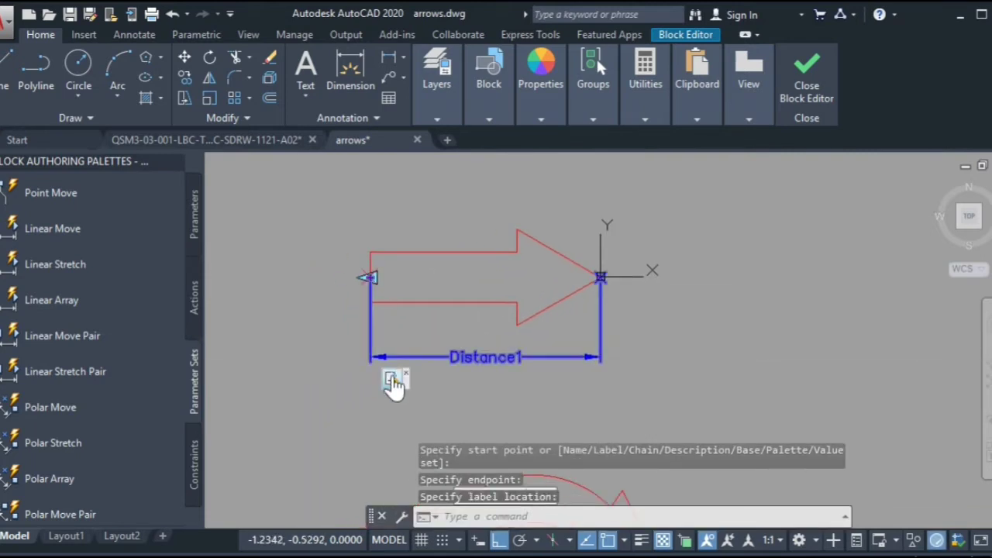
pyautogui.rightClick(393, 383)
pyautogui.moveTo(463, 419)
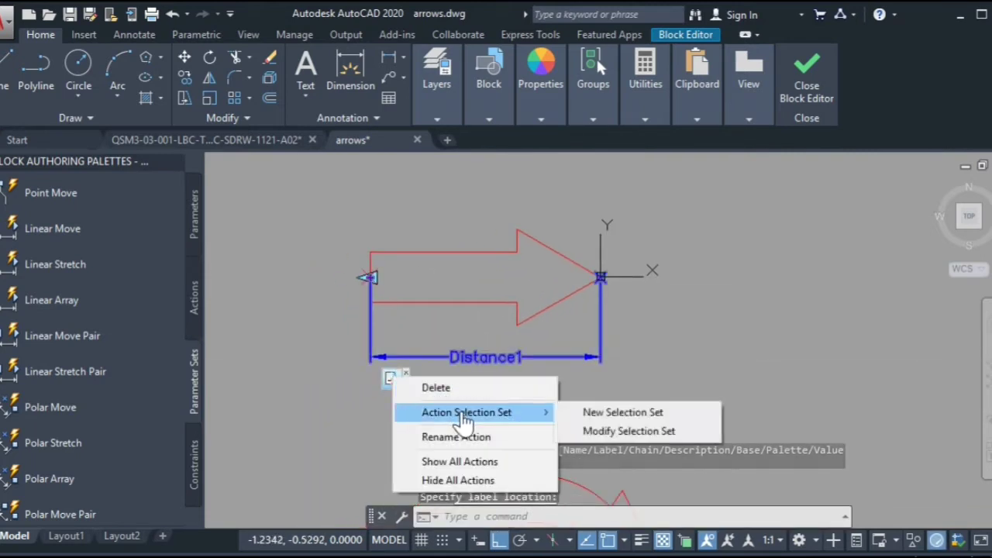
pyautogui.click(609, 414)
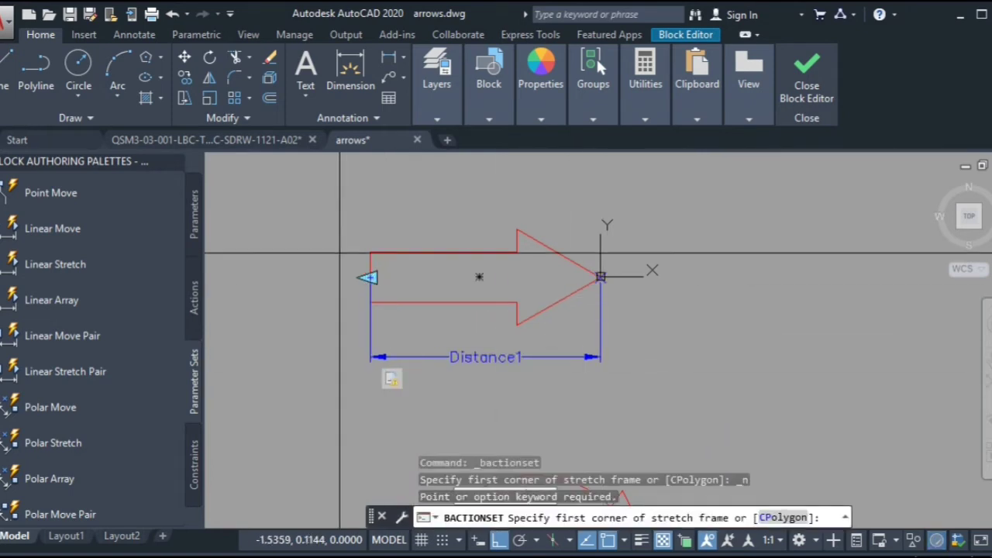
pyautogui.click(318, 227)
pyautogui.click(437, 332)
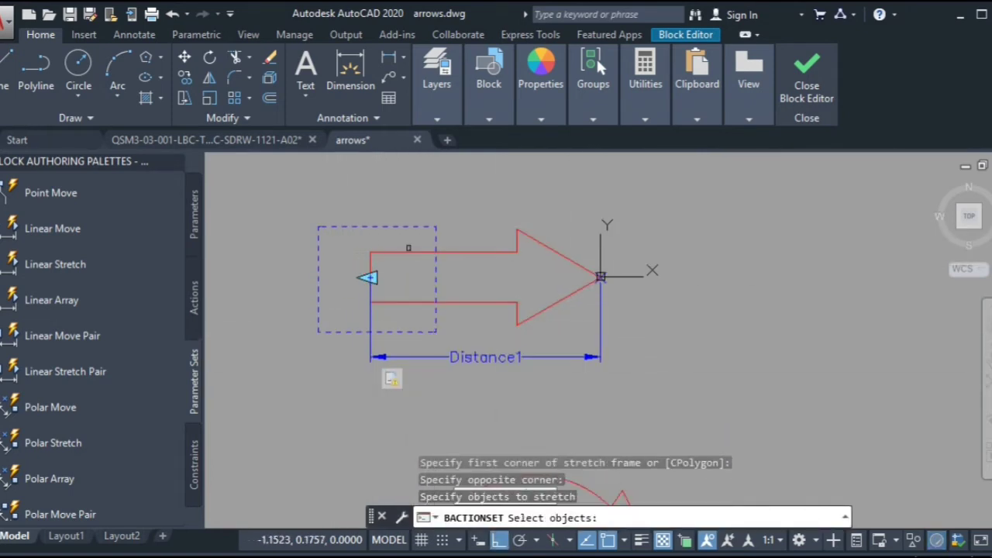
pyautogui.click(406, 240)
pyautogui.click(336, 312)
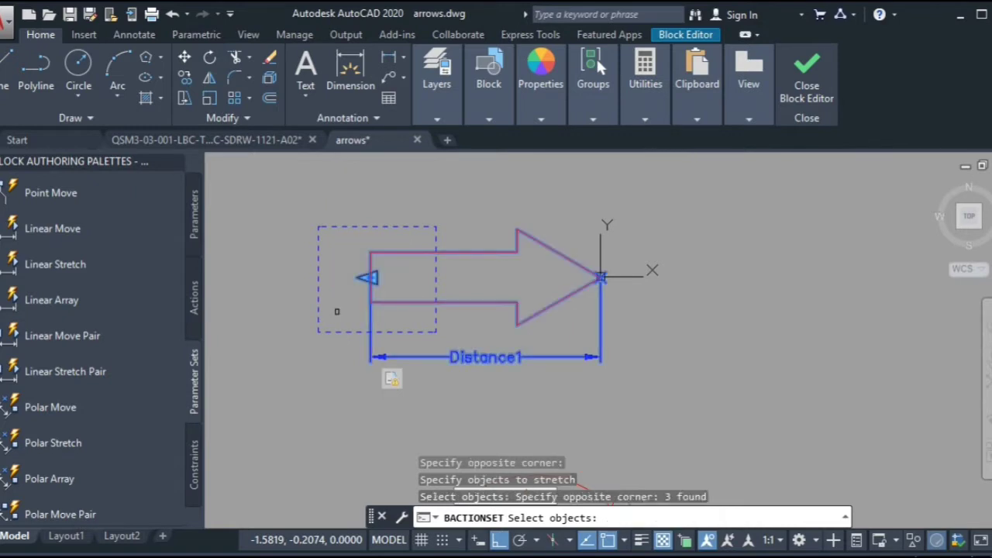
pyautogui.press('Return')
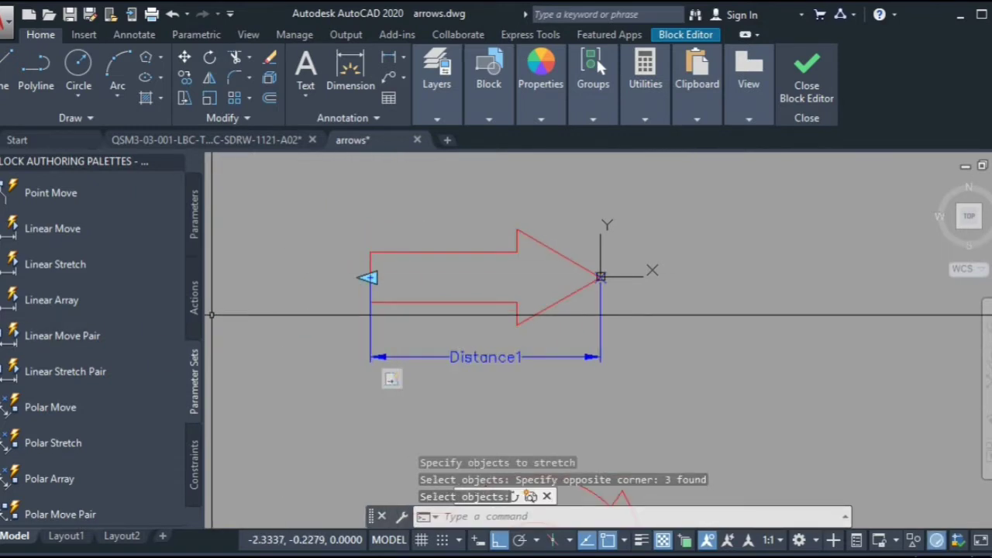
# Step: Add a Flip Set to the single arrow with the reflection line through the arrowhead's two rear corners and the label beside it
pyautogui.scroll(-8, 78, 341)
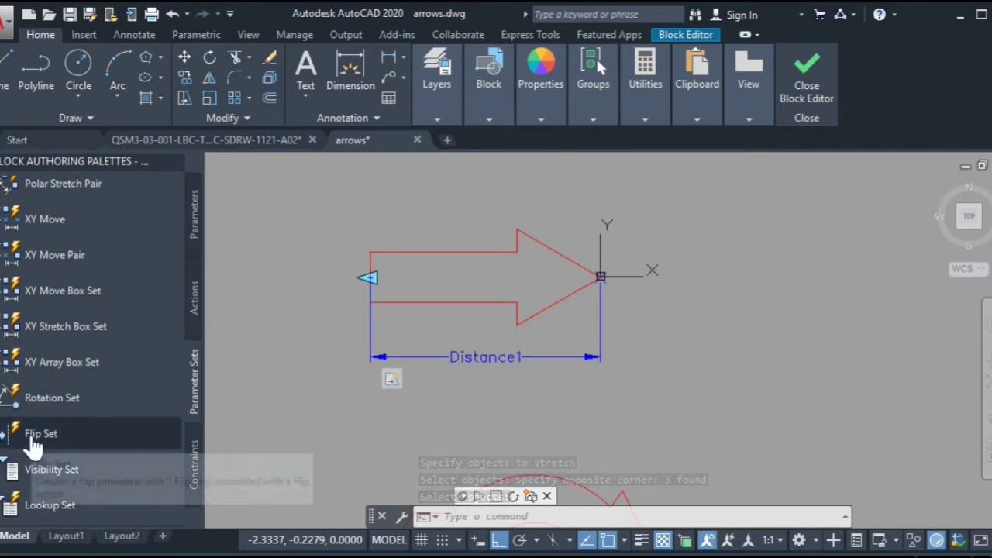
pyautogui.click(35, 438)
pyautogui.click(517, 229)
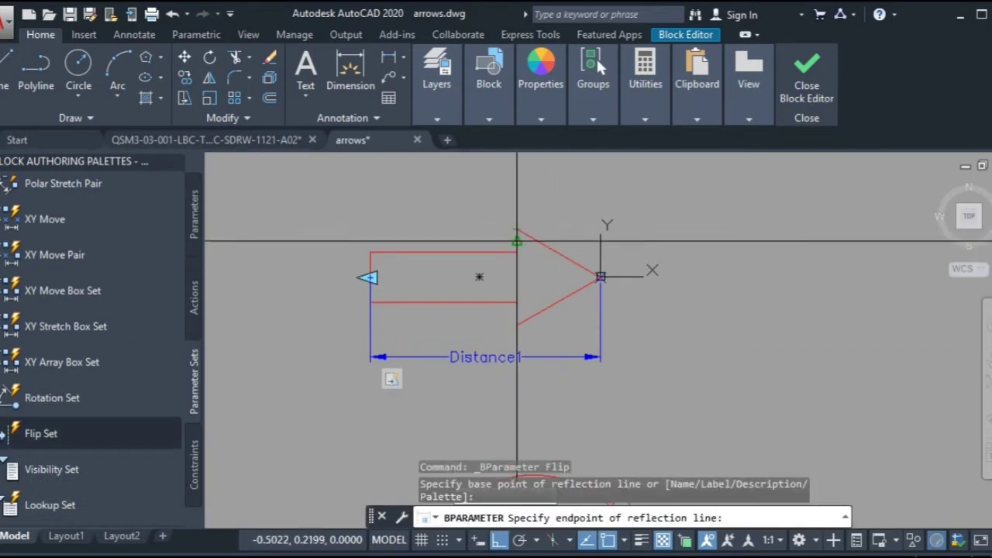
pyautogui.click(517, 325)
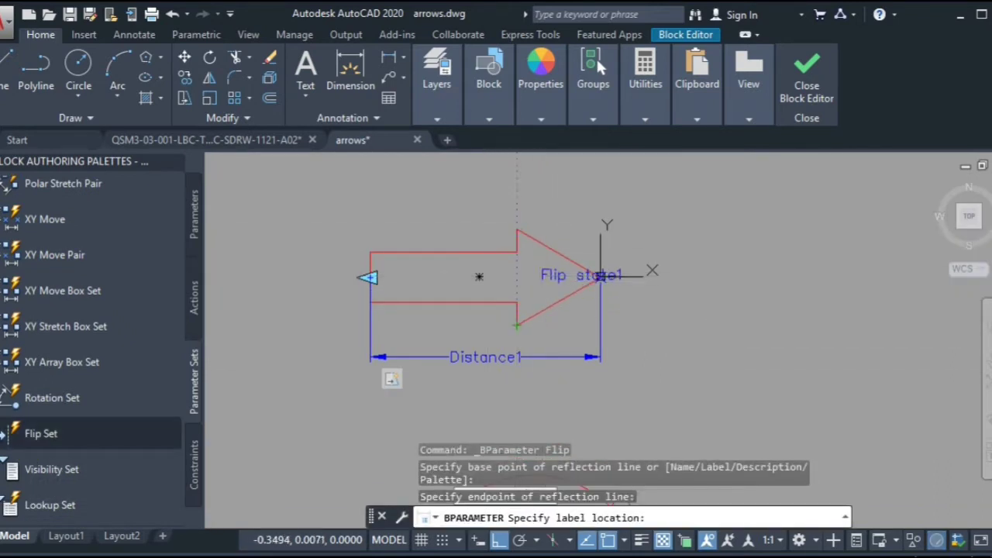
pyautogui.click(541, 276)
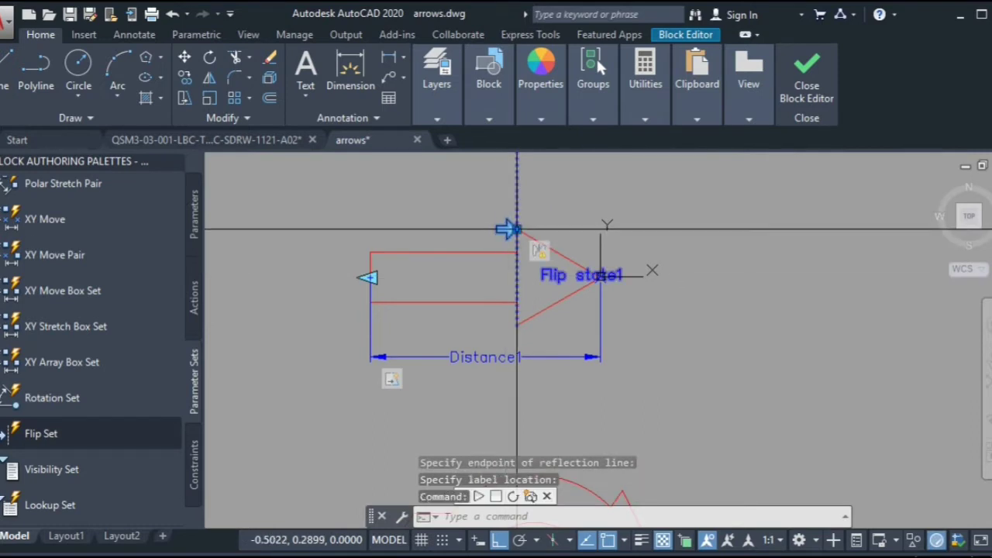
# Step: Move the single arrow's flip grip from the arrowhead's rear corner to the arrow tip
pyautogui.click(509, 228)
pyautogui.scroll(10, 510, 227)
pyautogui.scroll(-2, 561, 299)
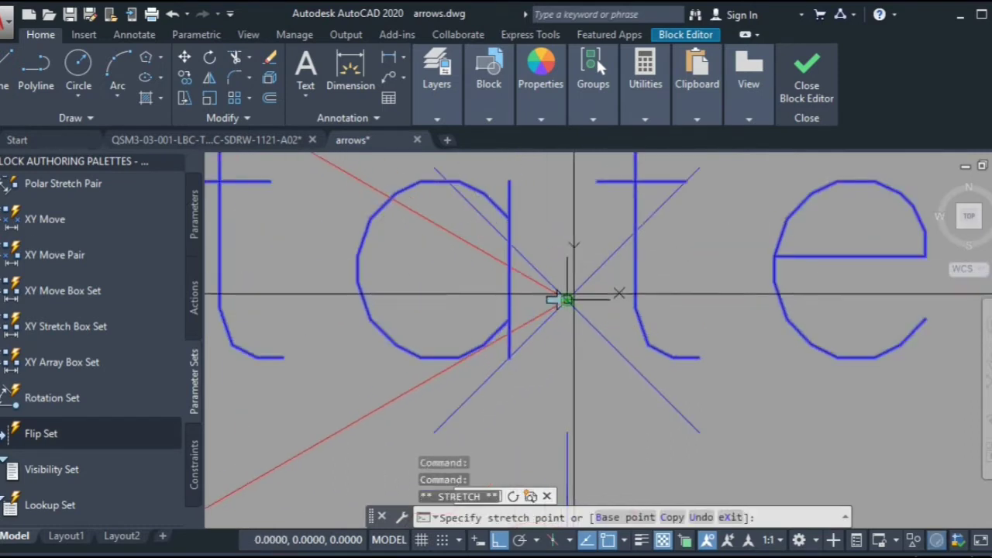
pyautogui.scroll(5, 561, 299)
pyautogui.scroll(2, 517, 339)
pyautogui.scroll(-6, 624, 261)
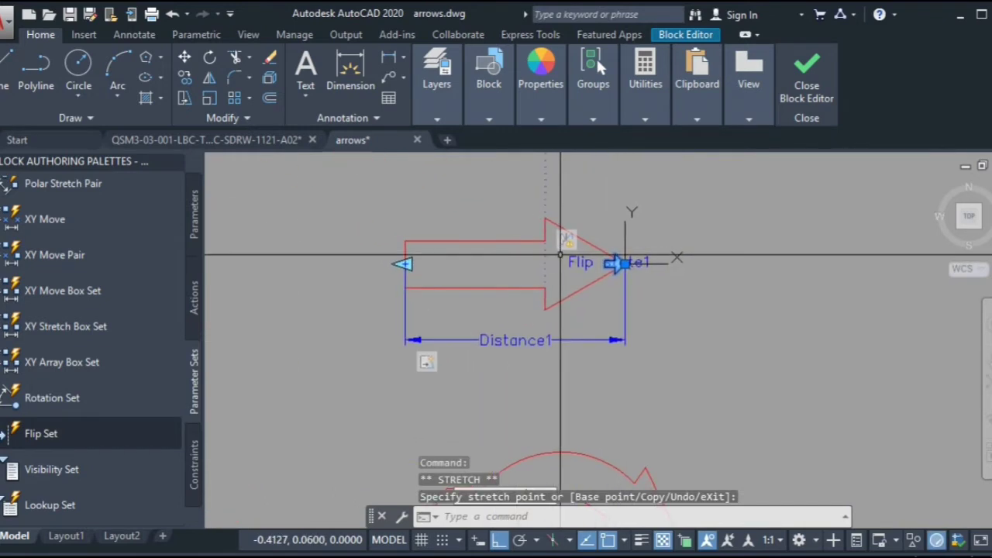
# Step: Give the single arrow's flip action a new selection set that includes the arrow and its linear parameter
pyautogui.rightClick(567, 237)
pyautogui.moveTo(604, 285)
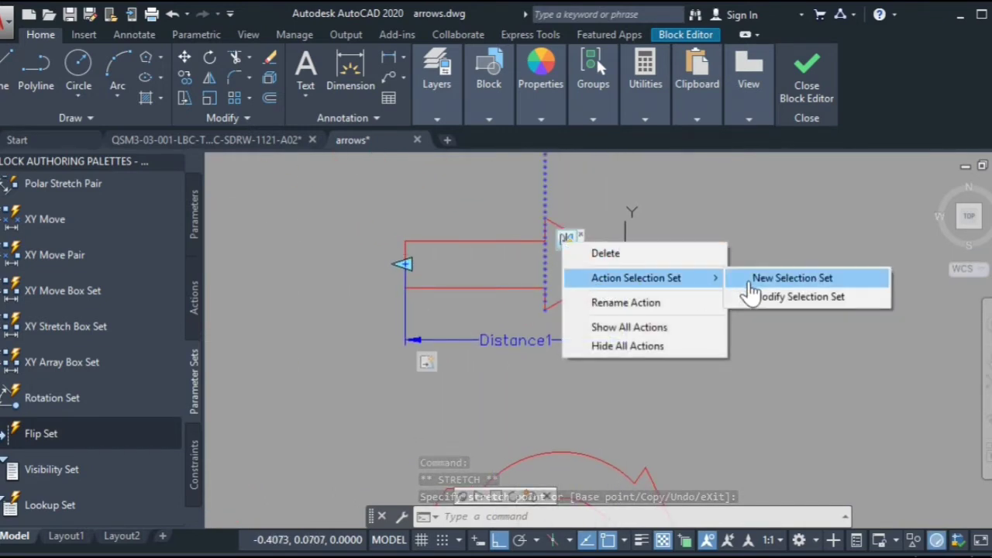
pyautogui.click(775, 279)
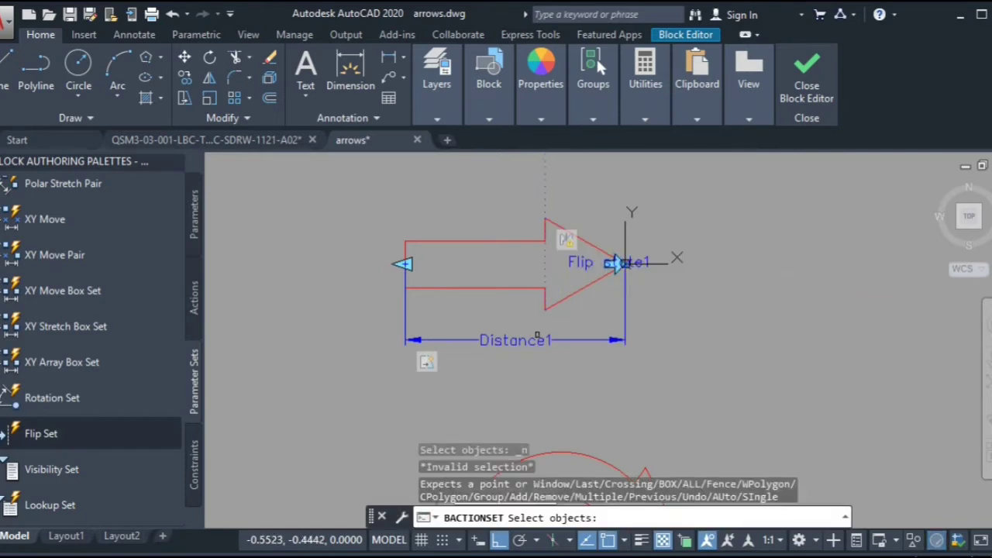
pyautogui.click(530, 340)
pyautogui.click(392, 191)
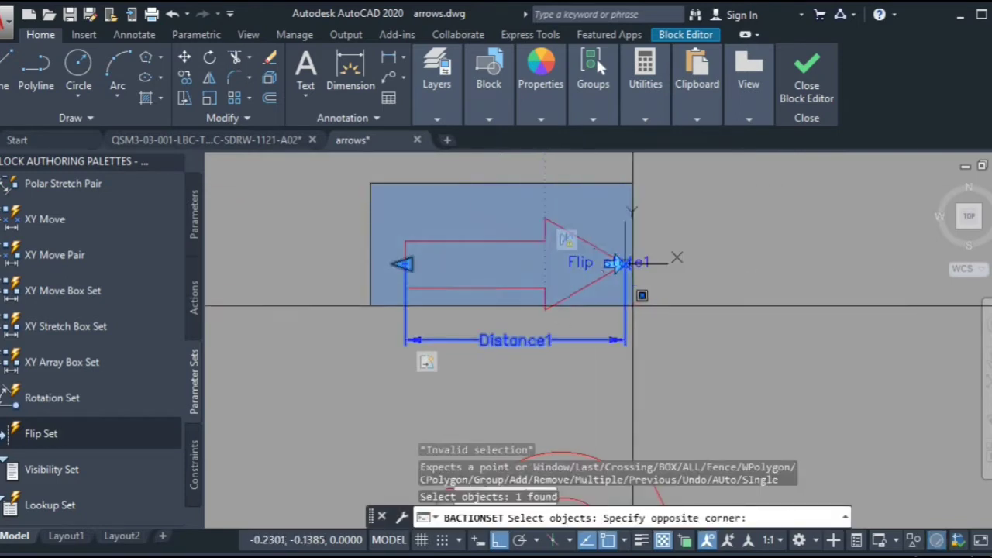
pyautogui.click(654, 326)
pyautogui.press('Return')
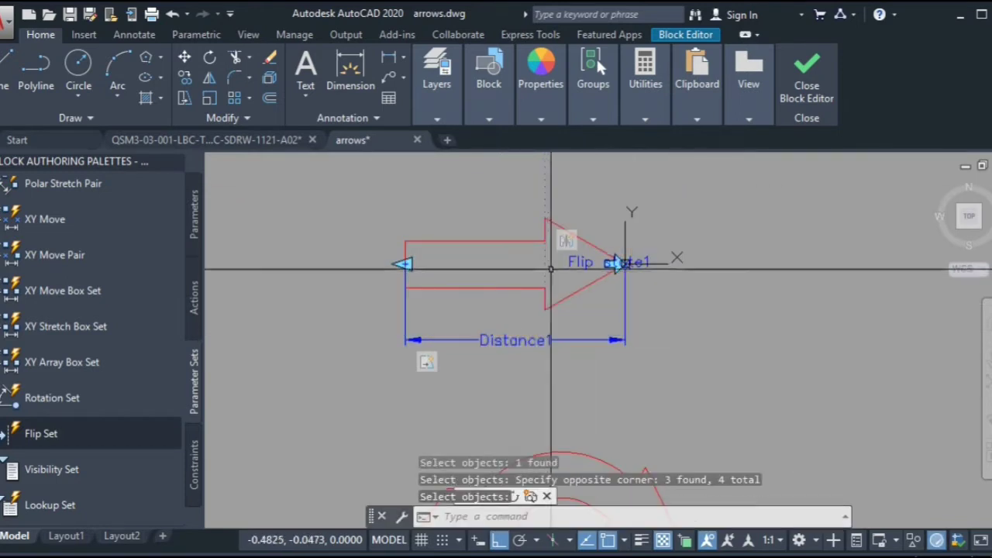
# Step: Open the arrows block in a test window, focused on the single arrow
pyautogui.click(679, 48)
pyautogui.click(676, 37)
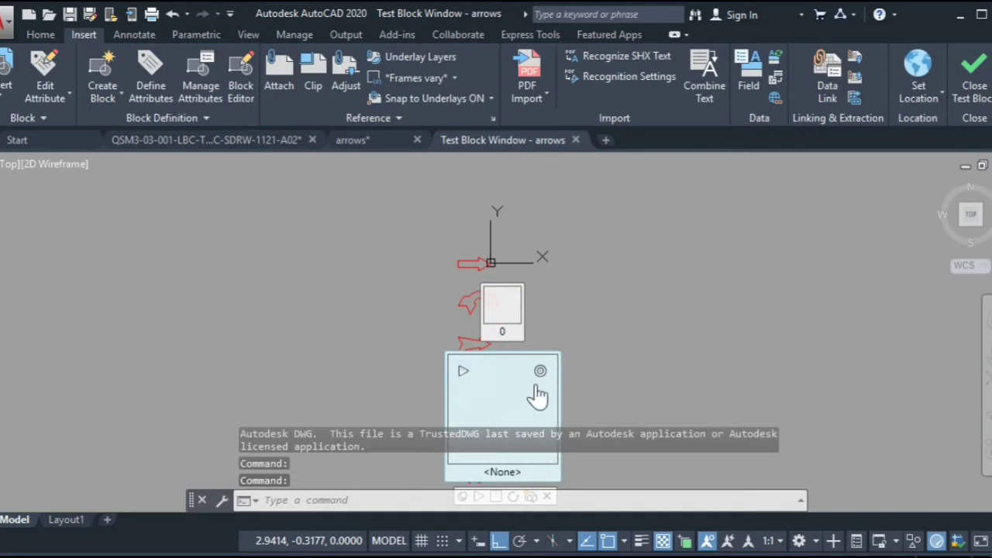
pyautogui.moveTo(538, 332)
pyautogui.press('Escape')
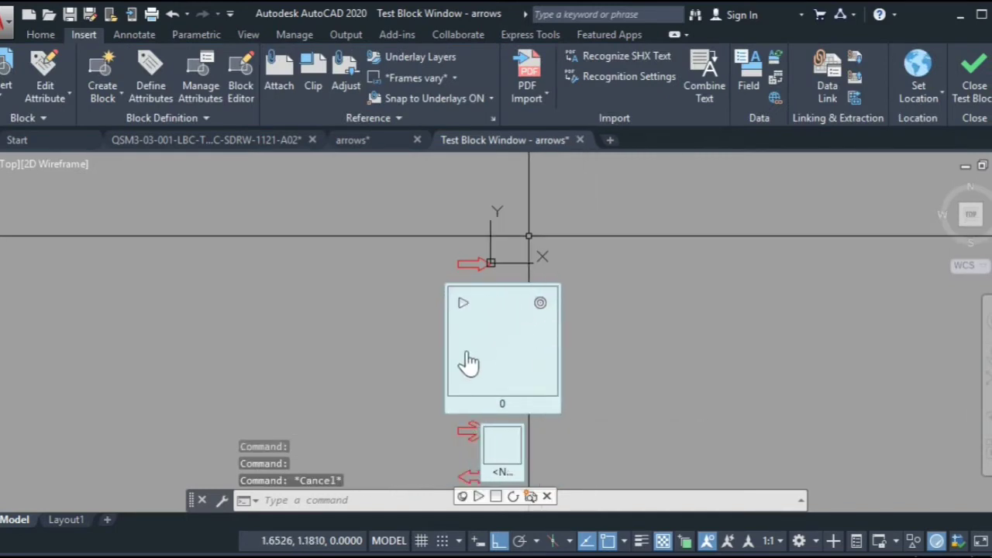
pyautogui.scroll(7, 483, 261)
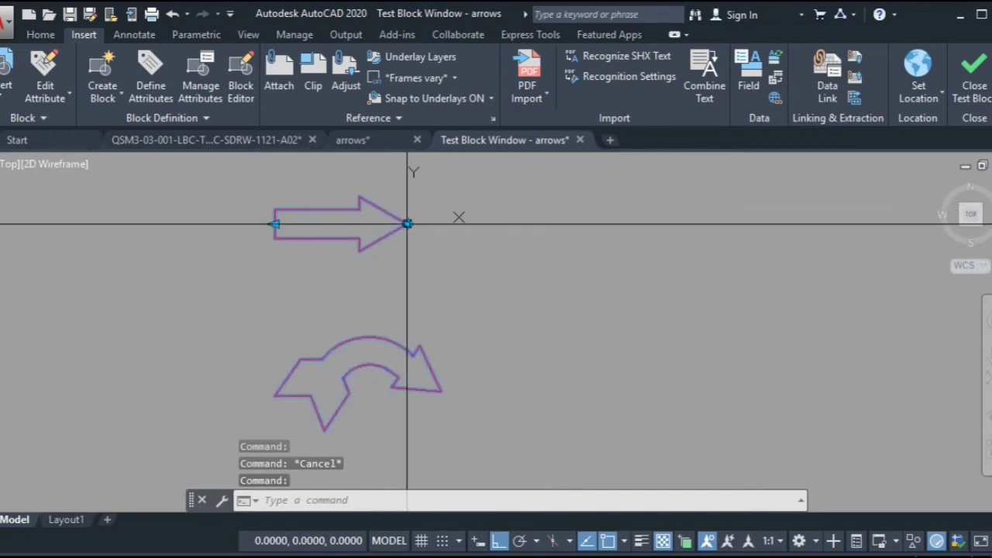
# Step: Test the single arrow by flipping it and trying its stretch grip, and close the test window
pyautogui.click(408, 224)
pyautogui.click(312, 224)
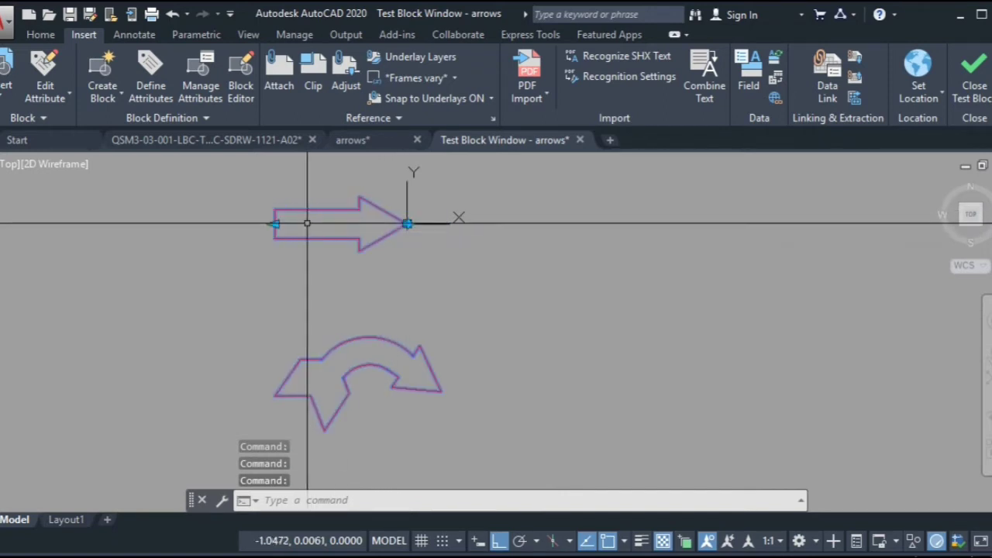
pyautogui.click(274, 224)
pyautogui.press('Escape')
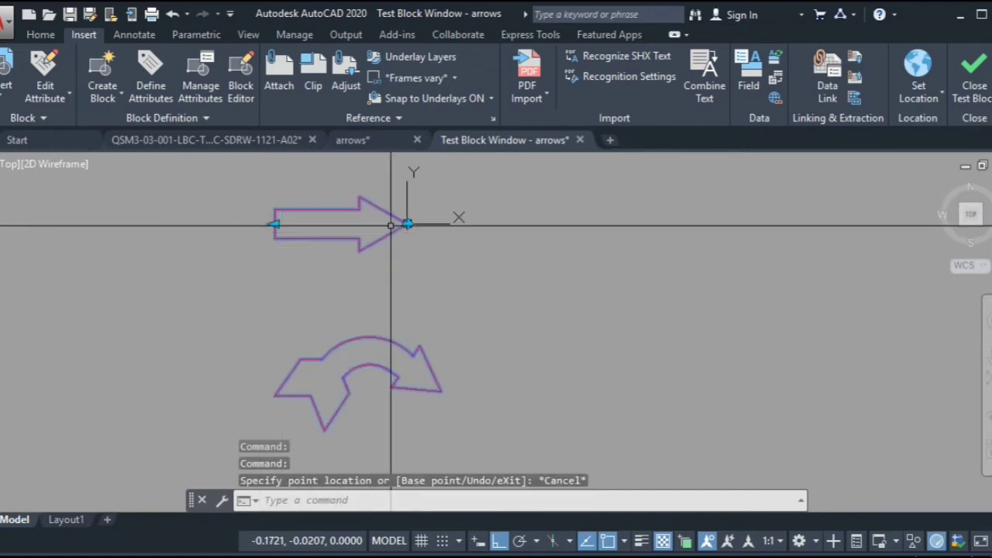
pyautogui.press('Escape')
pyautogui.scroll(-3, 529, 249)
pyautogui.scroll(-2, 529, 248)
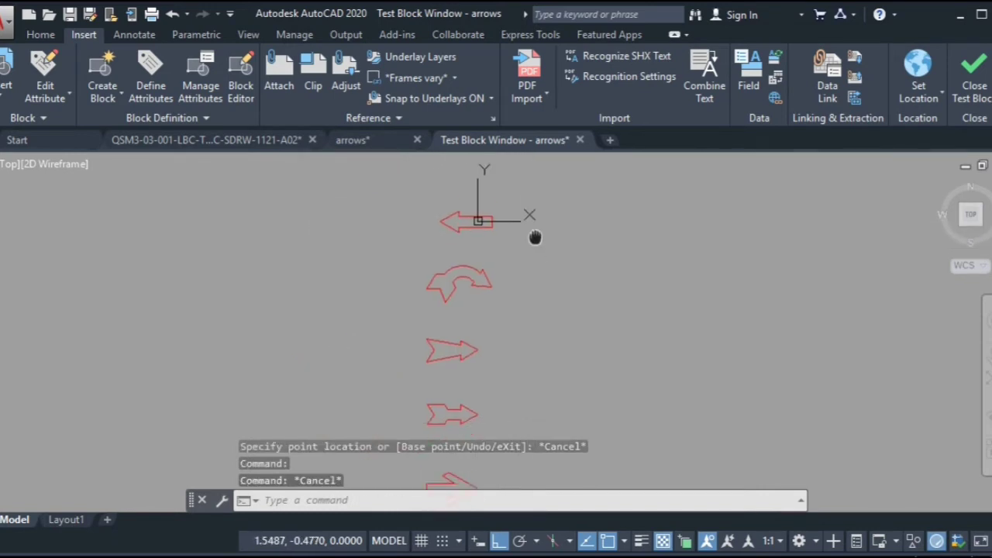
pyautogui.click(580, 140)
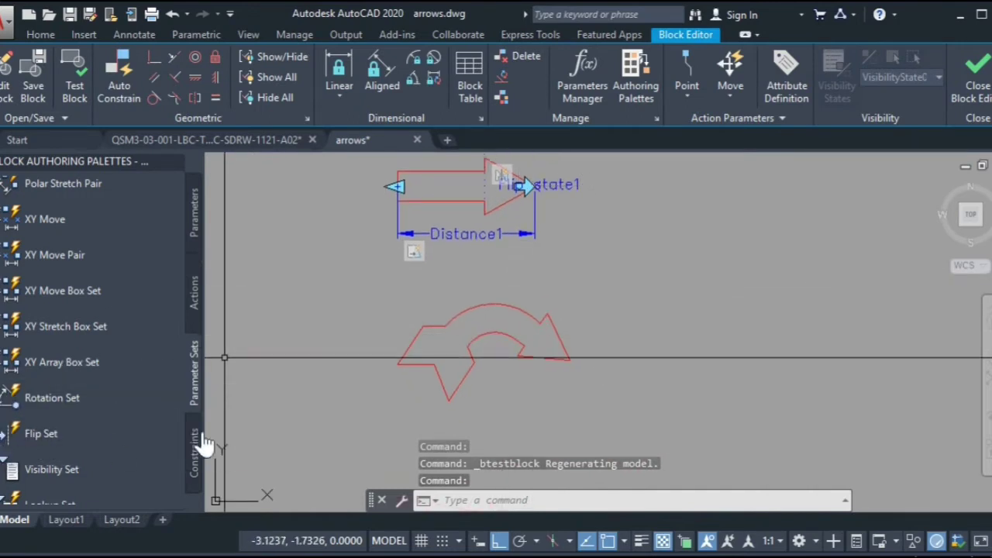
# Step: Add a Flip Set to the curved arrow with the reflection line through the arrowhead's two rear corners and the label beside it
pyautogui.click(32, 439)
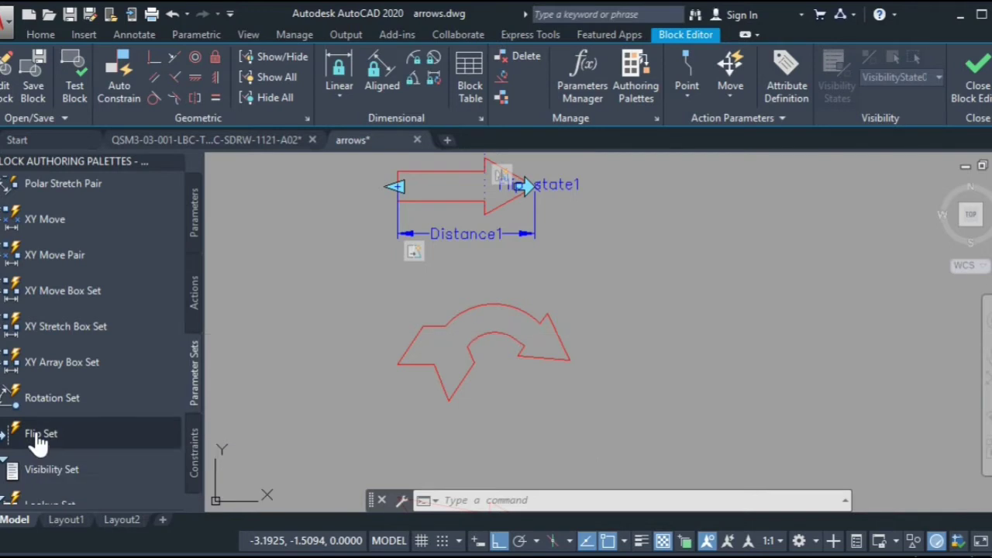
pyautogui.click(547, 313)
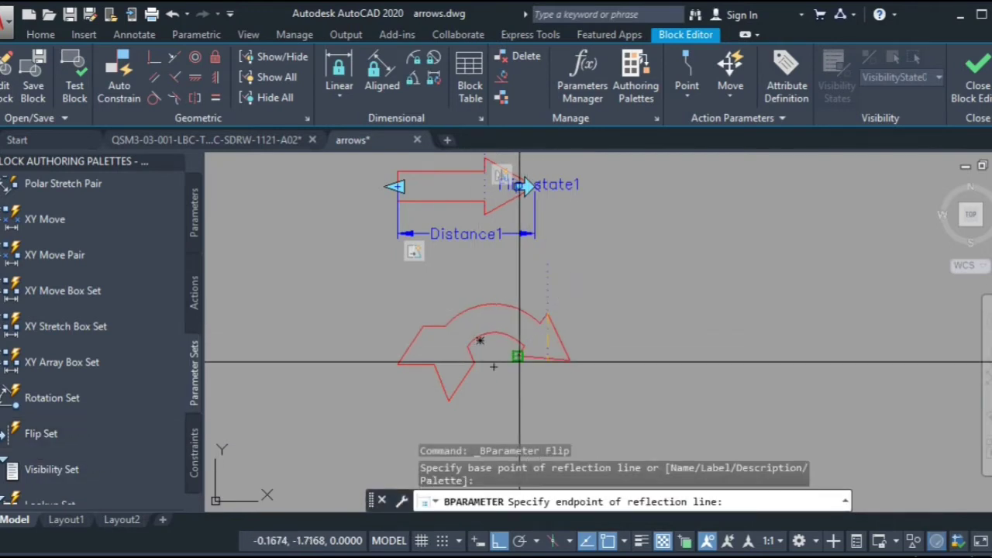
pyautogui.click(518, 356)
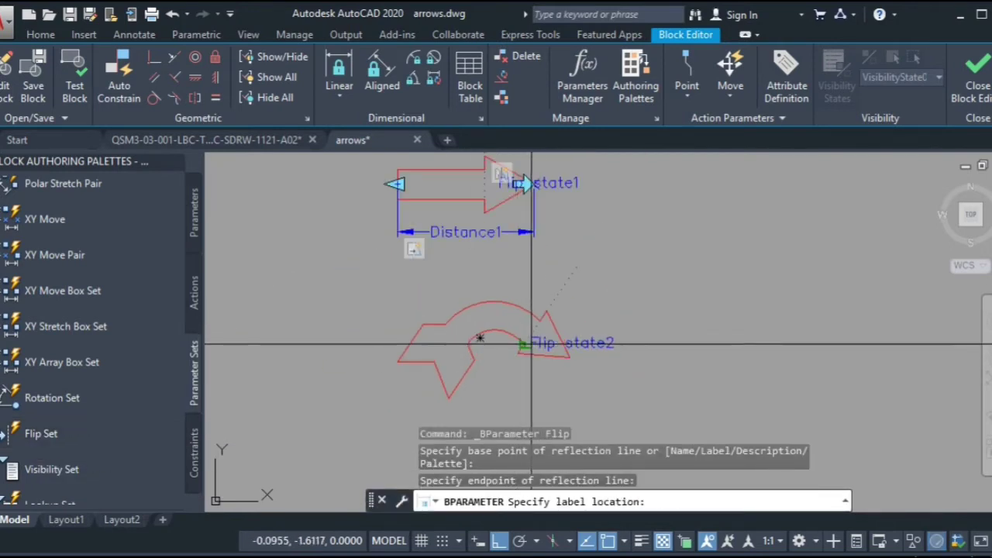
pyautogui.click(540, 343)
pyautogui.moveTo(578, 363); pyautogui.dragTo(558, 330, button='middle')
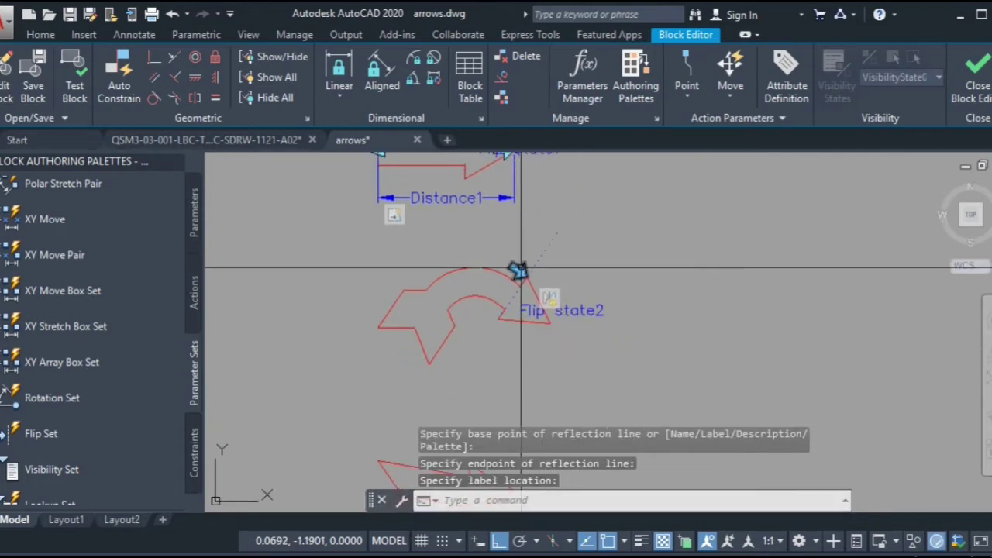
# Step: Move the curved arrow's flip grip to the tip of its arrowhead
pyautogui.click(521, 268)
pyautogui.click(526, 276)
pyautogui.scroll(10, 544, 321)
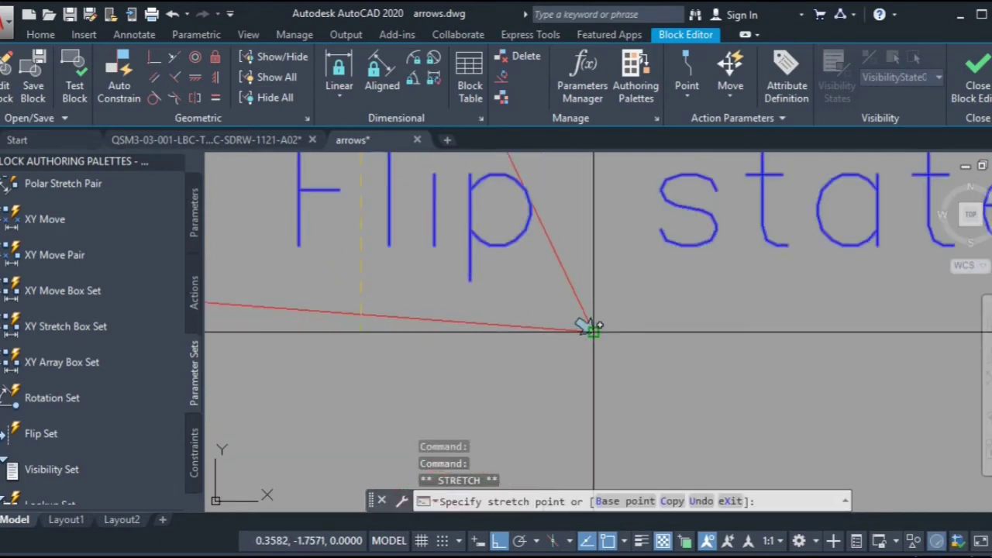
pyautogui.click(593, 331)
pyautogui.scroll(-9, 473, 275)
pyautogui.moveTo(437, 271); pyautogui.dragTo(484, 300, button='middle')
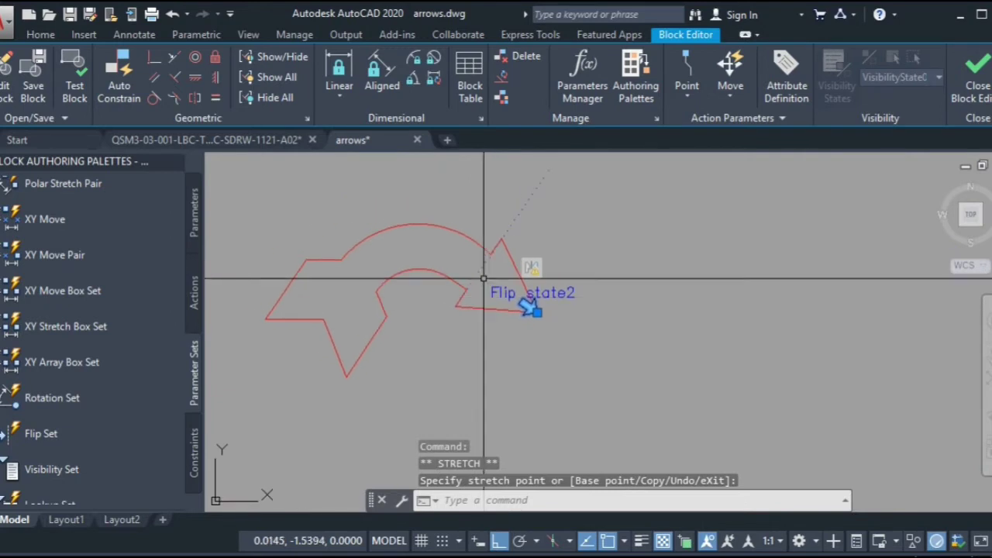
pyautogui.scroll(-2, 496, 291)
pyautogui.press('Escape')
# Step: Give the curved arrow's flip action a new selection set that includes the whole arrow and its flip parameter
pyautogui.rightClick(532, 287)
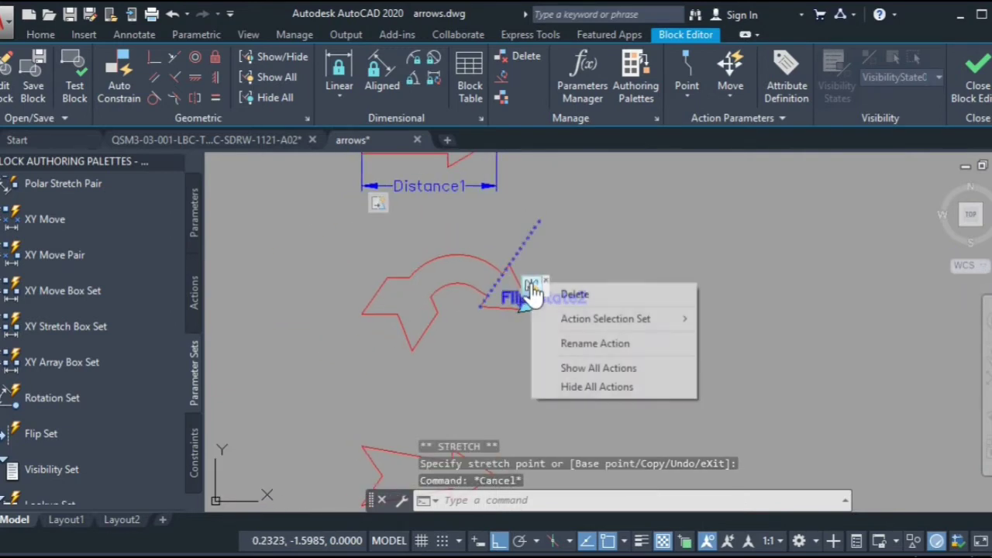
pyautogui.moveTo(589, 329)
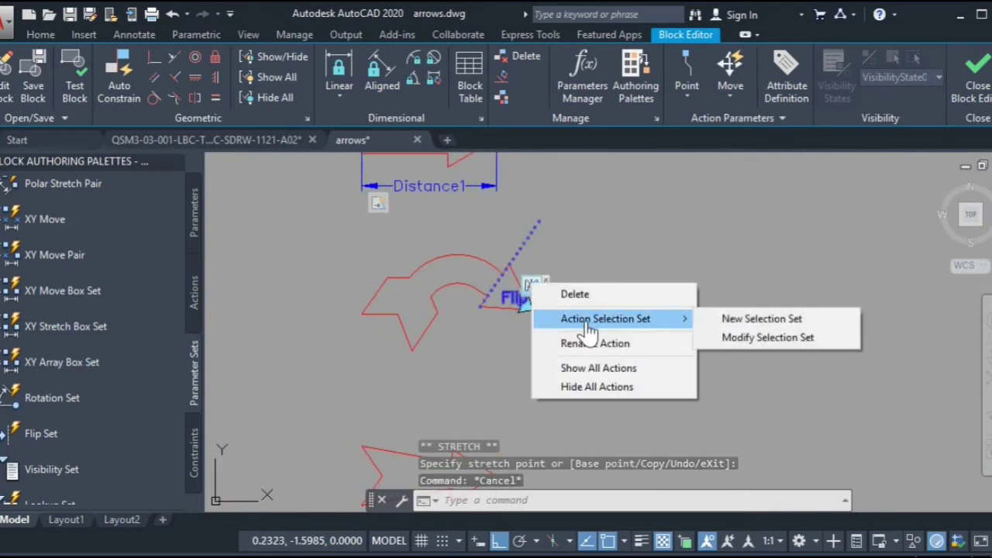
pyautogui.click(762, 320)
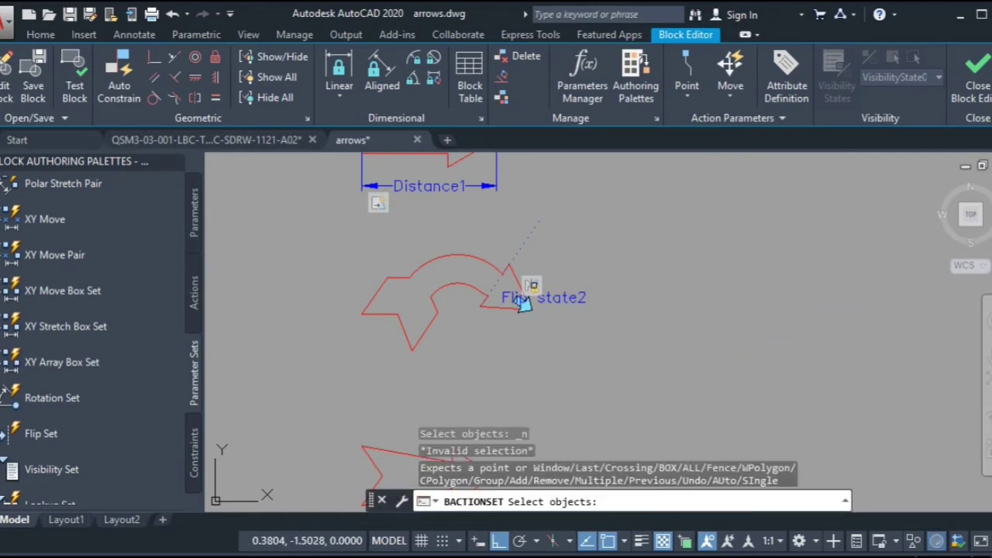
pyautogui.click(579, 238)
pyautogui.click(293, 371)
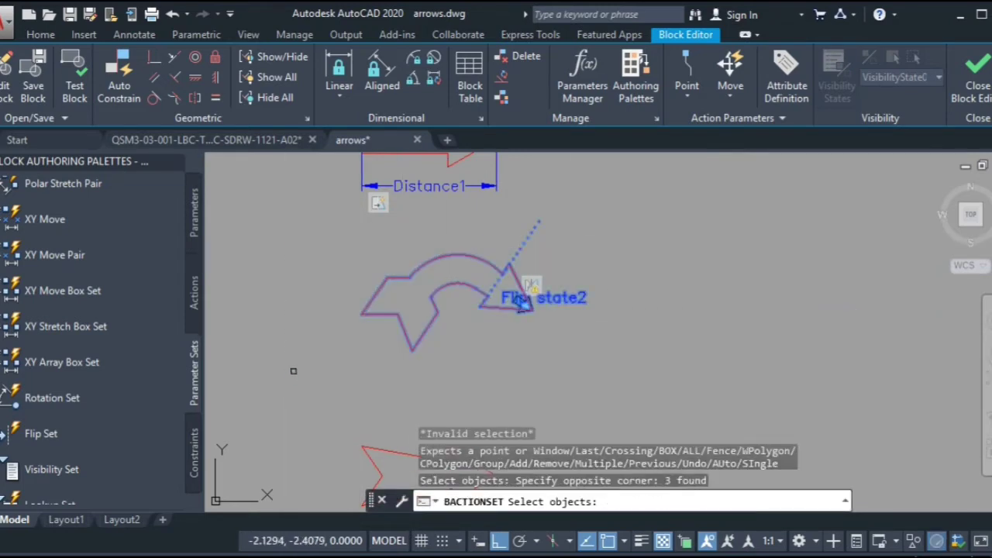
pyautogui.click(593, 260)
pyautogui.click(343, 359)
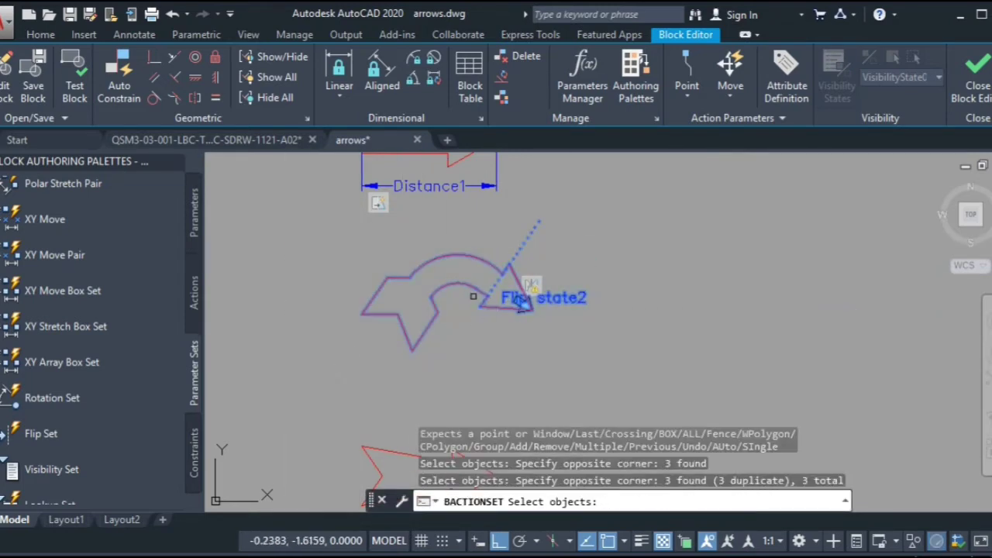
pyautogui.press('Return')
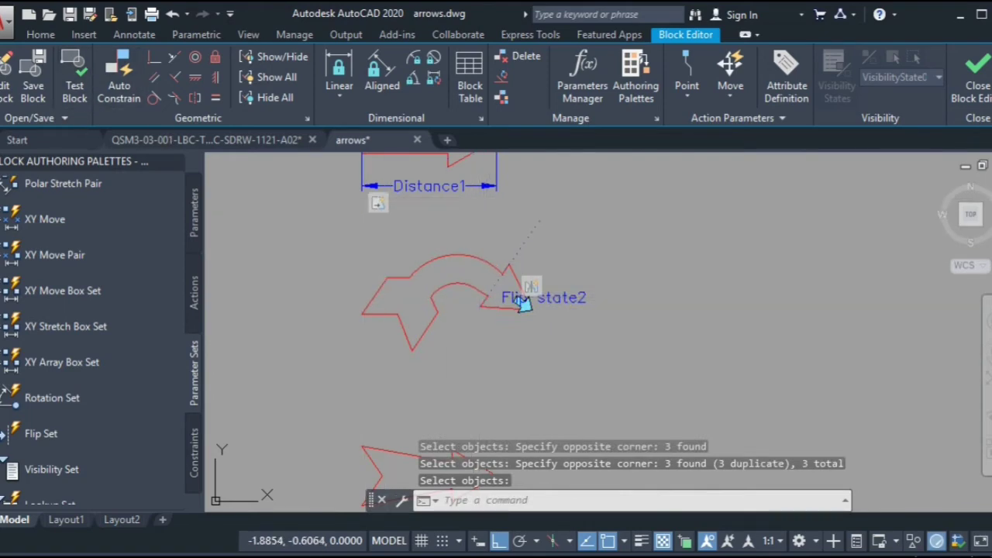
# Step: Test the block by flipping the curved arrow and flipping it back, and close the test window
pyautogui.click(74, 76)
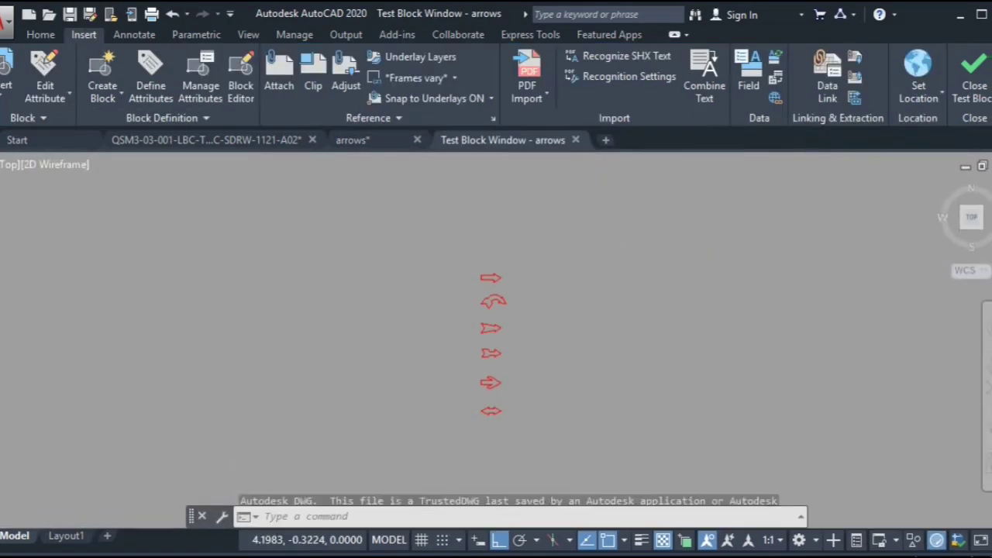
pyautogui.scroll(6, 437, 272)
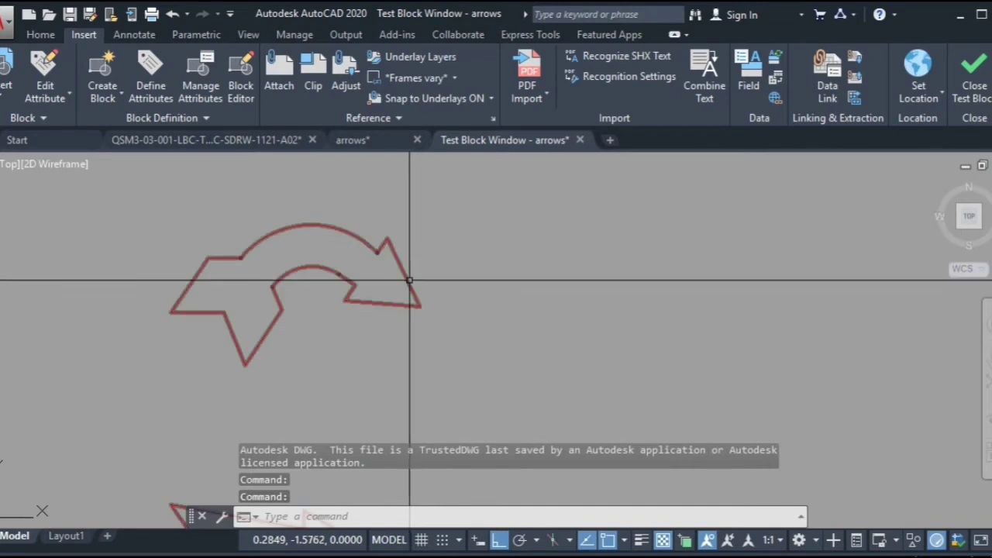
pyautogui.click(409, 281)
pyautogui.click(419, 306)
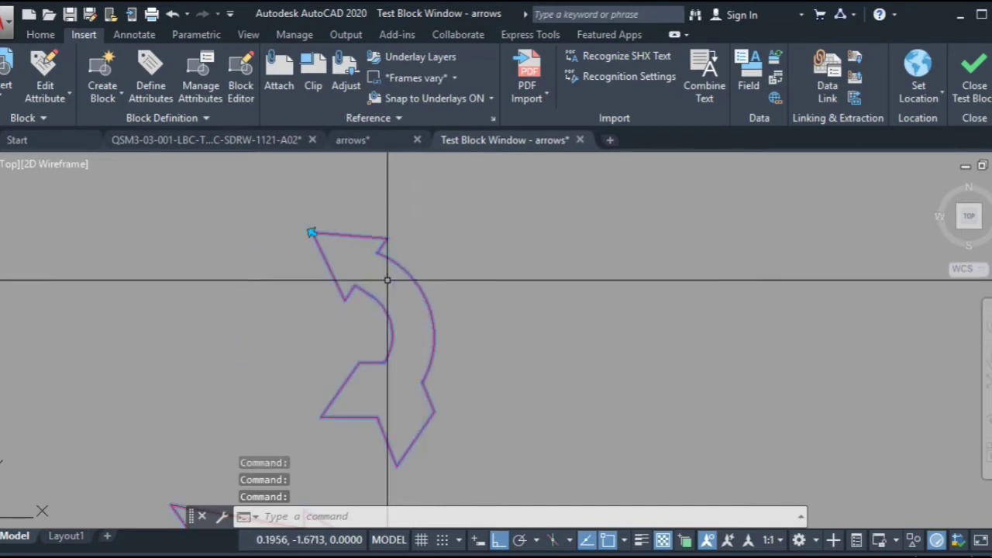
pyautogui.click(311, 232)
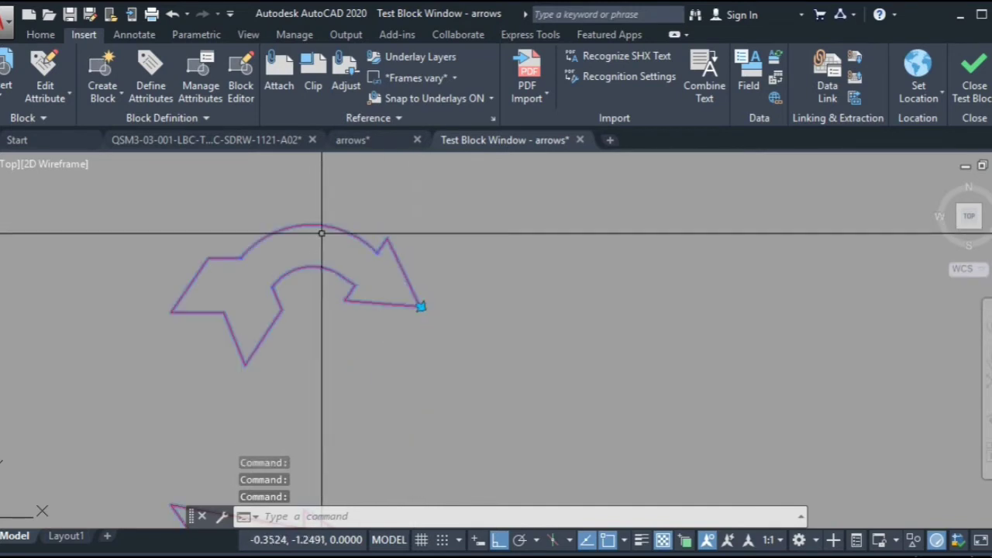
pyautogui.click(579, 139)
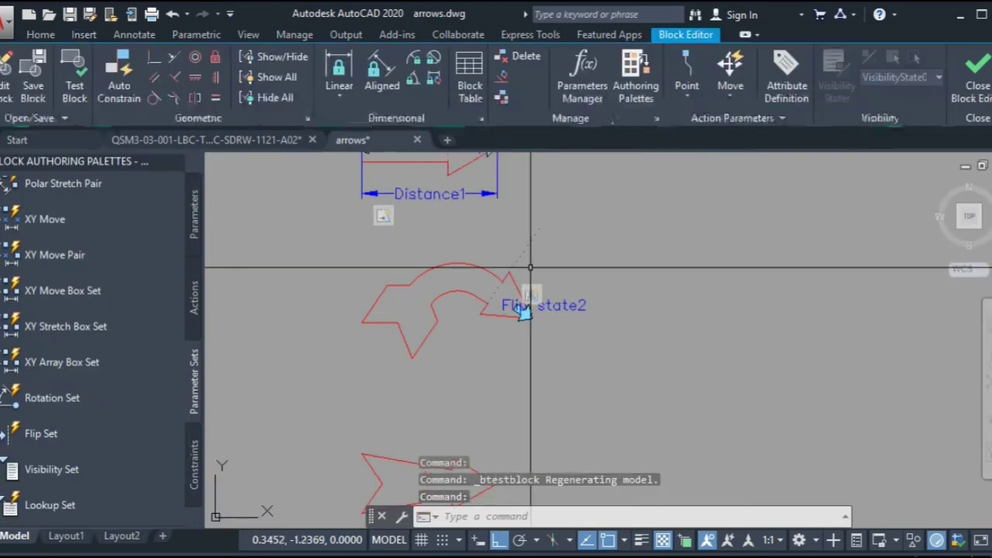
# Step: Add a Linear Stretch set to the tapered arrow below the curved one, from its tip to its tail notch, with the label below
pyautogui.scroll(3, 515, 302)
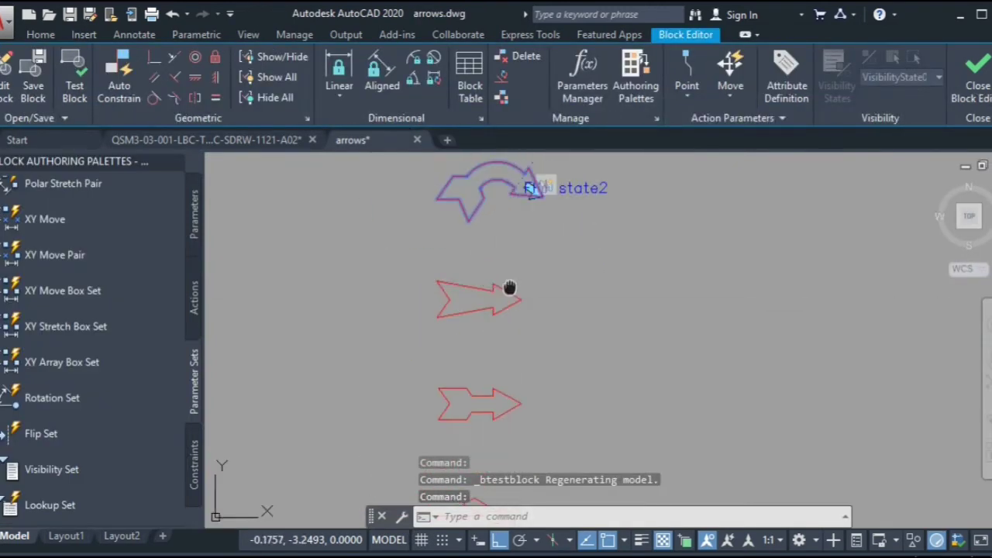
pyautogui.scroll(10, 93, 341)
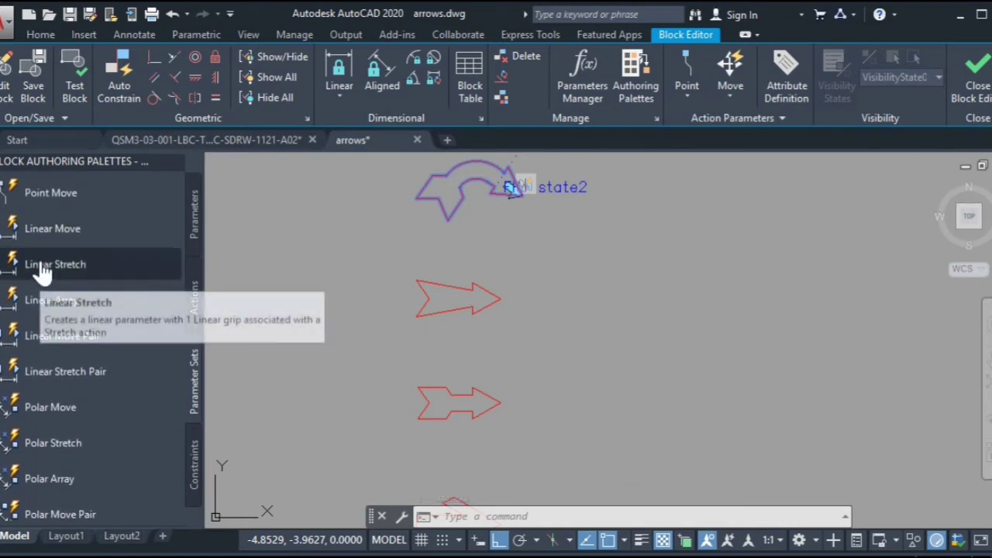
pyautogui.click(12, 265)
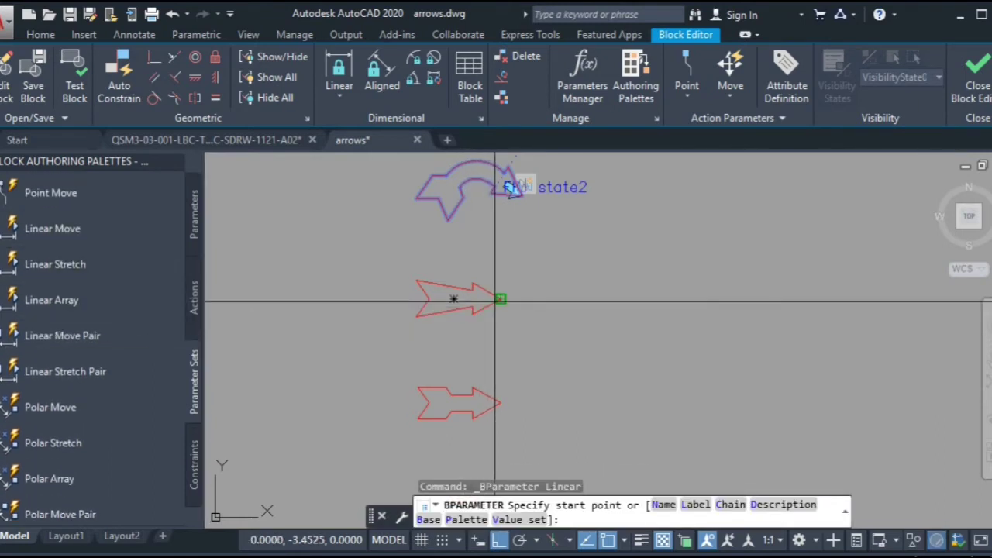
pyautogui.click(497, 299)
pyautogui.scroll(3, 447, 296)
pyautogui.click(429, 299)
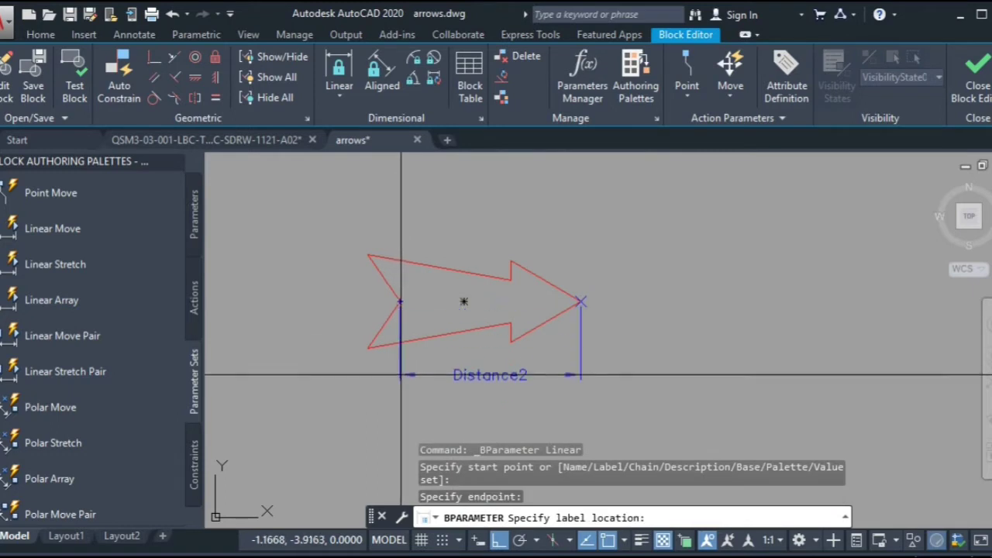
pyautogui.click(404, 379)
pyautogui.moveTo(447, 353); pyautogui.dragTo(495, 328, button='middle')
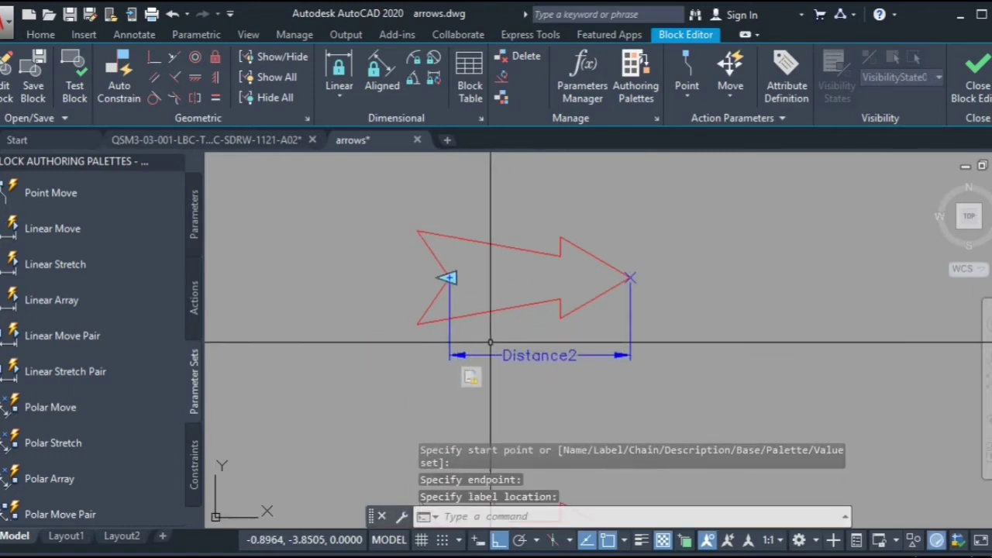
# Step: Give the tapered arrow's stretch action a new selection set, framing the tail half and including the arrow and its linear parameter
pyautogui.rightClick(471, 378)
pyautogui.moveTo(532, 417)
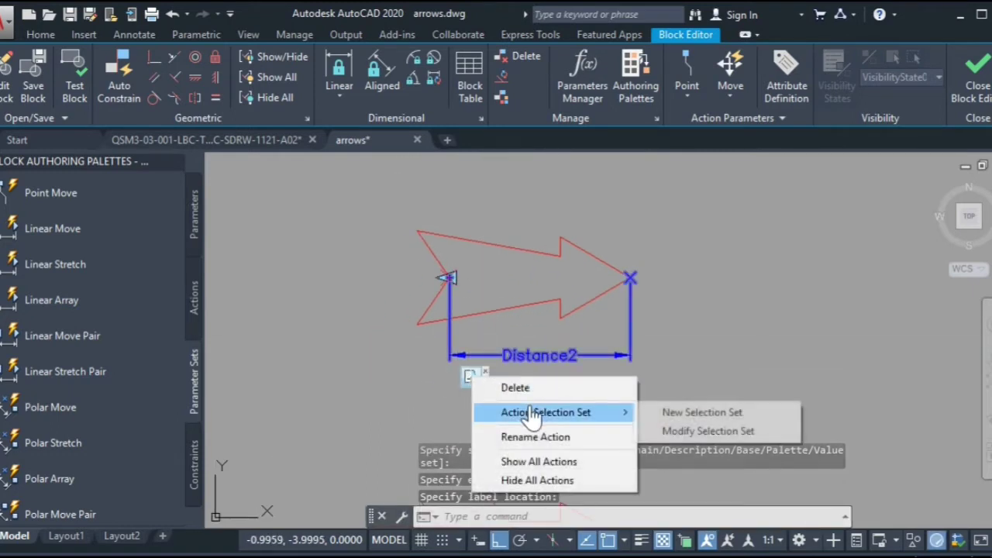
pyautogui.click(702, 412)
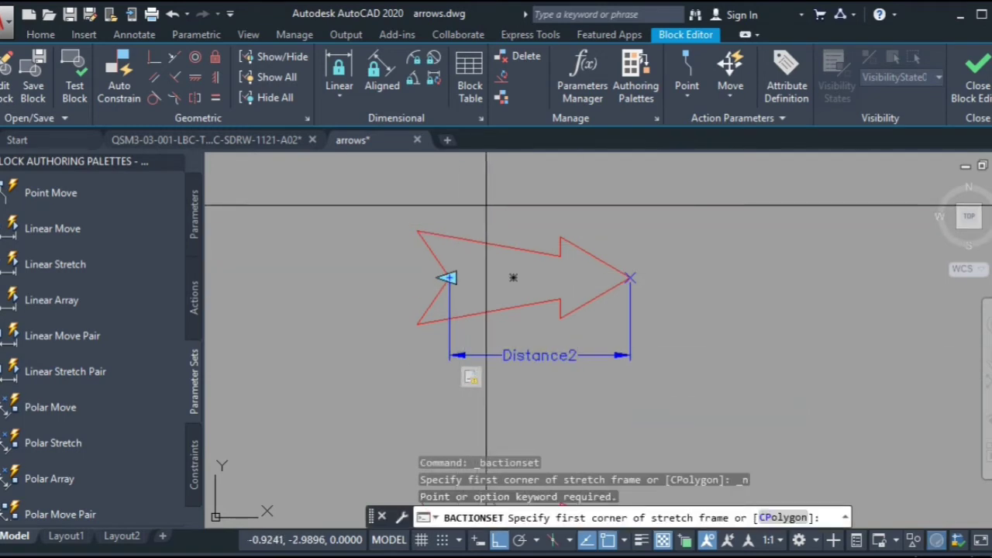
pyautogui.click(379, 204)
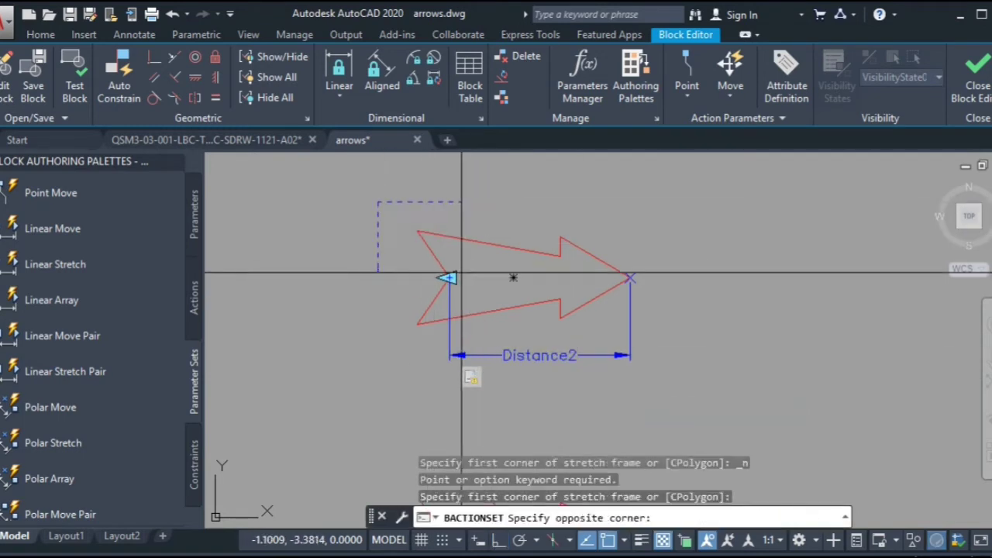
pyautogui.click(518, 335)
pyautogui.click(491, 218)
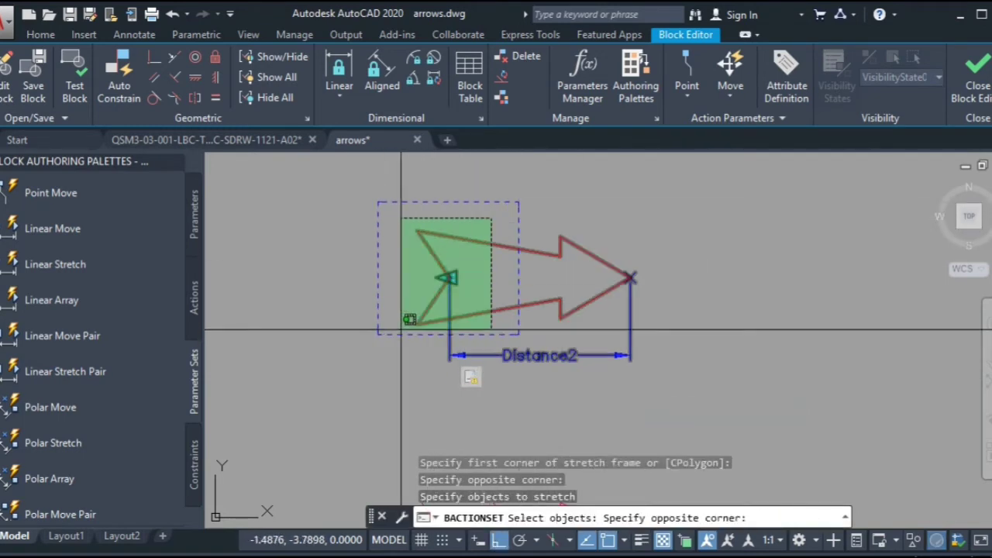
pyautogui.click(404, 308)
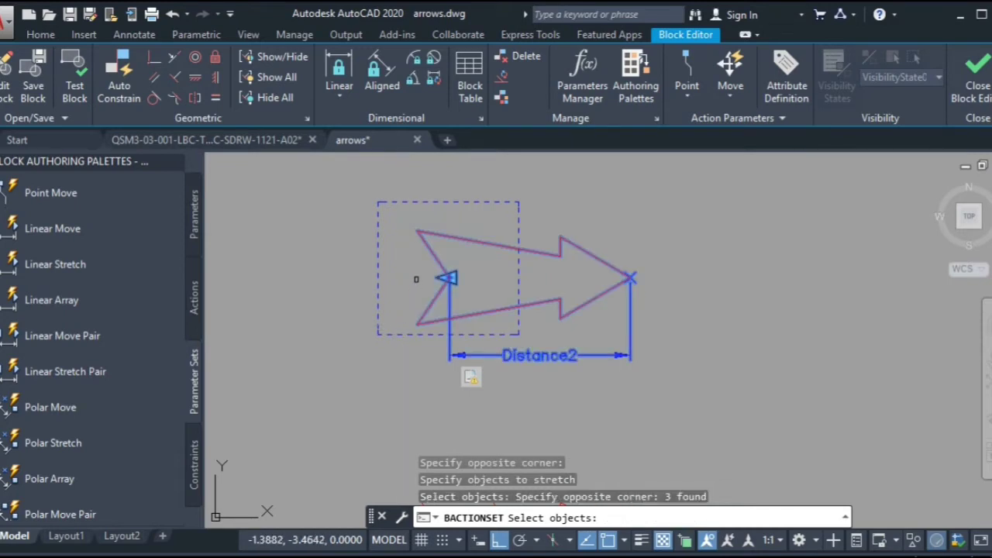
pyautogui.press('Return')
# Step: Add a Flip Set to the tapered arrow with a vertical reflection line between the arrowhead's upper and lower corners, labelled beside it
pyautogui.moveTo(416, 277); pyautogui.dragTo(379, 297, button='middle')
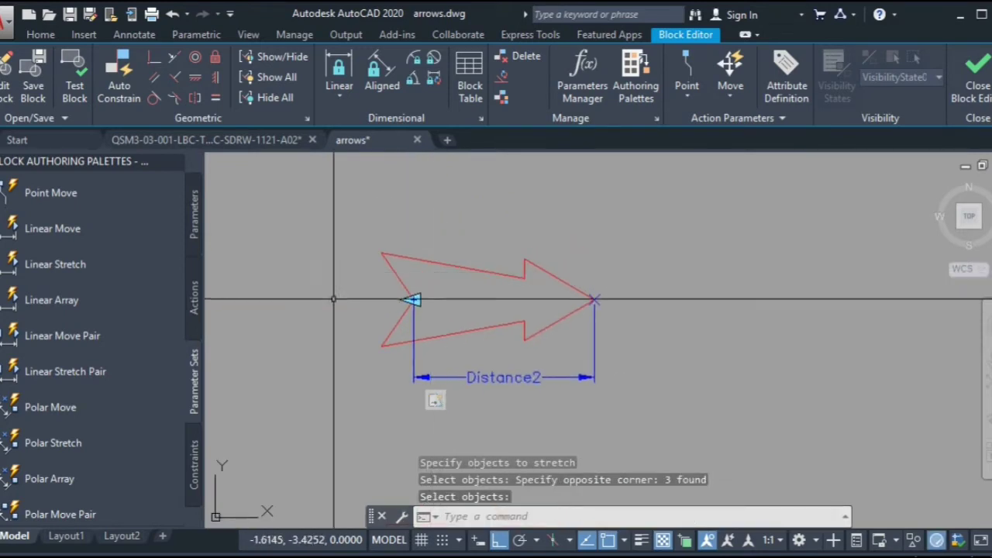
pyautogui.scroll(-3, 15, 348)
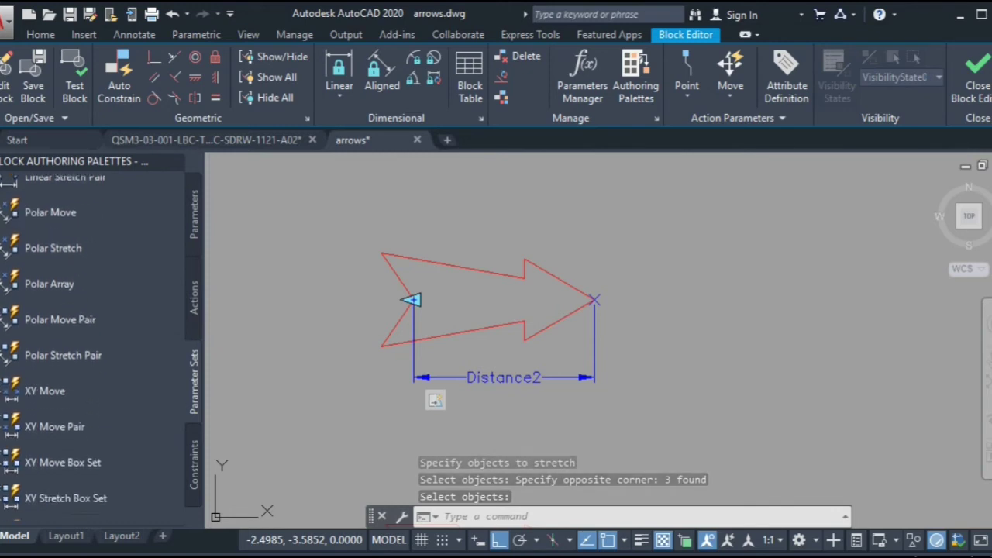
pyautogui.scroll(-3, 54, 349)
pyautogui.click(46, 457)
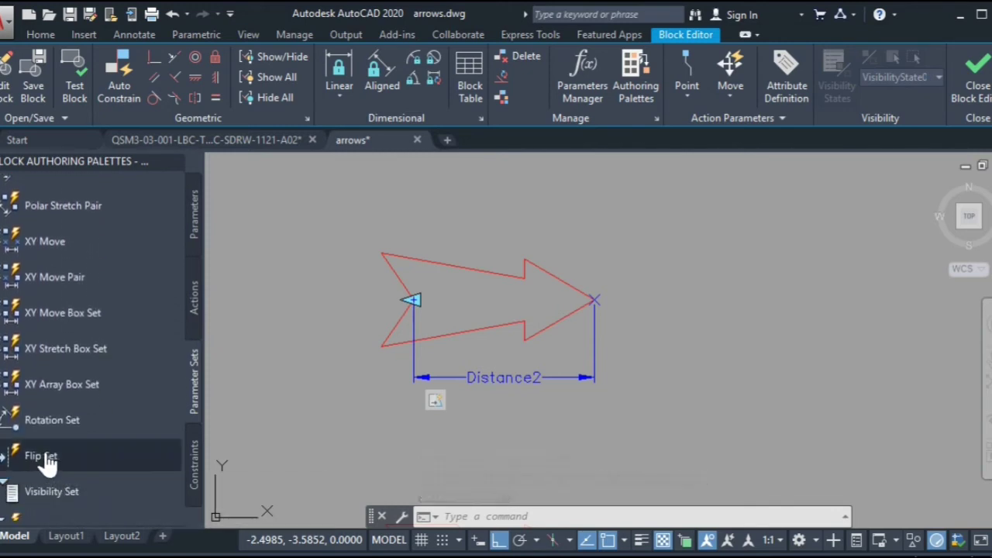
pyautogui.click(525, 258)
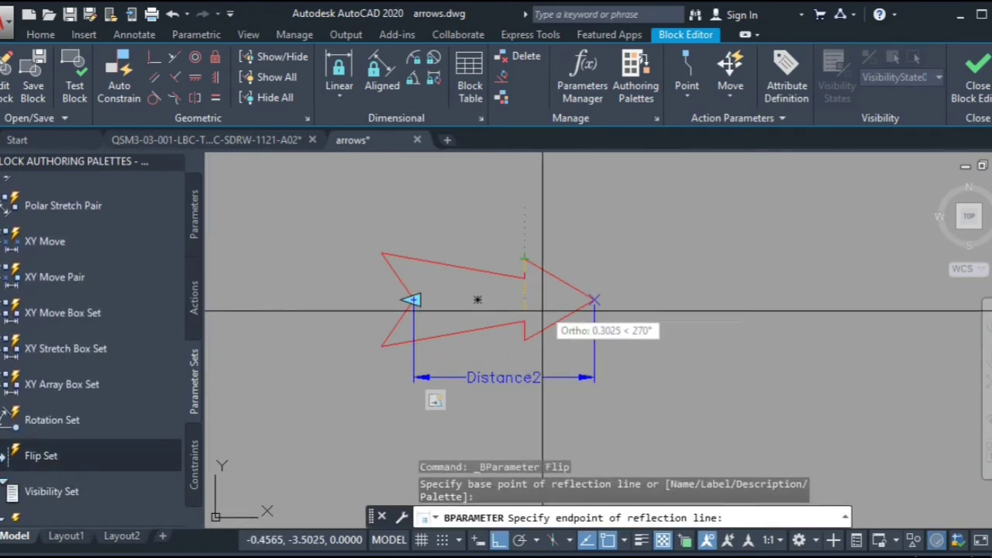
pyautogui.click(525, 340)
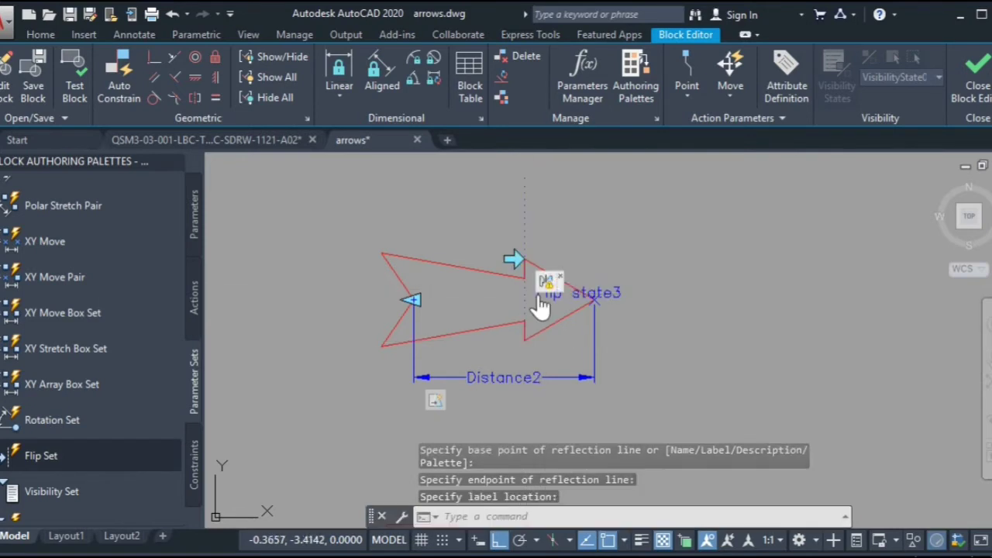
# Step: Move the tapered arrow's flip grip to the tip of its arrowhead
pyautogui.click(511, 257)
pyautogui.click(515, 260)
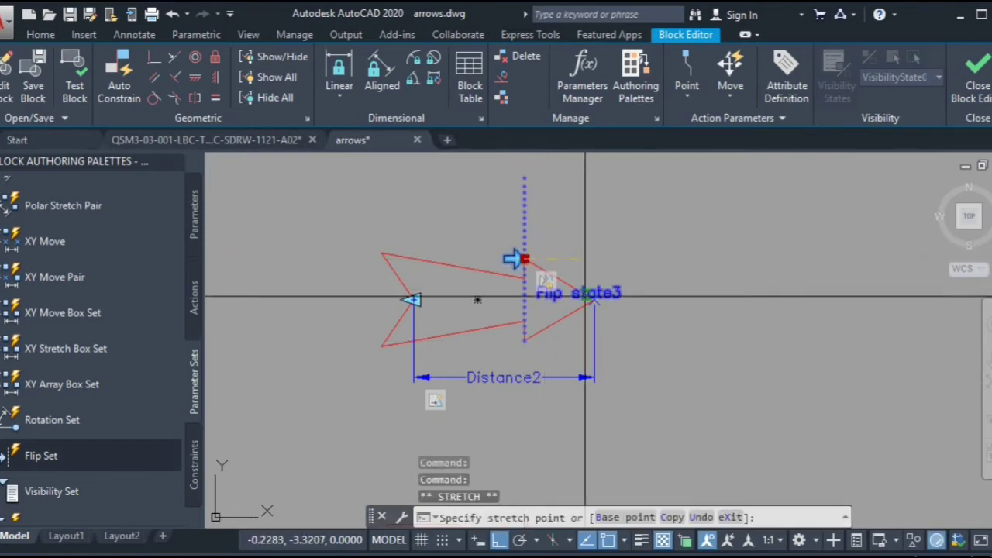
pyautogui.scroll(6, 595, 264)
pyautogui.scroll(-6, 592, 261)
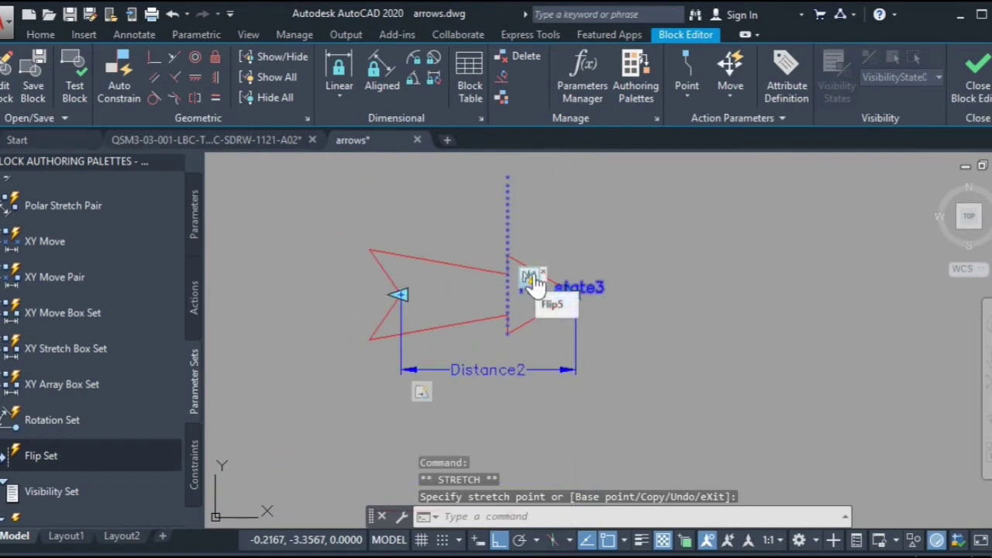
# Step: Give the tapered arrow's flip action a new selection set that includes the whole arrow and its linear parameter
pyautogui.rightClick(532, 276)
pyautogui.moveTo(613, 314)
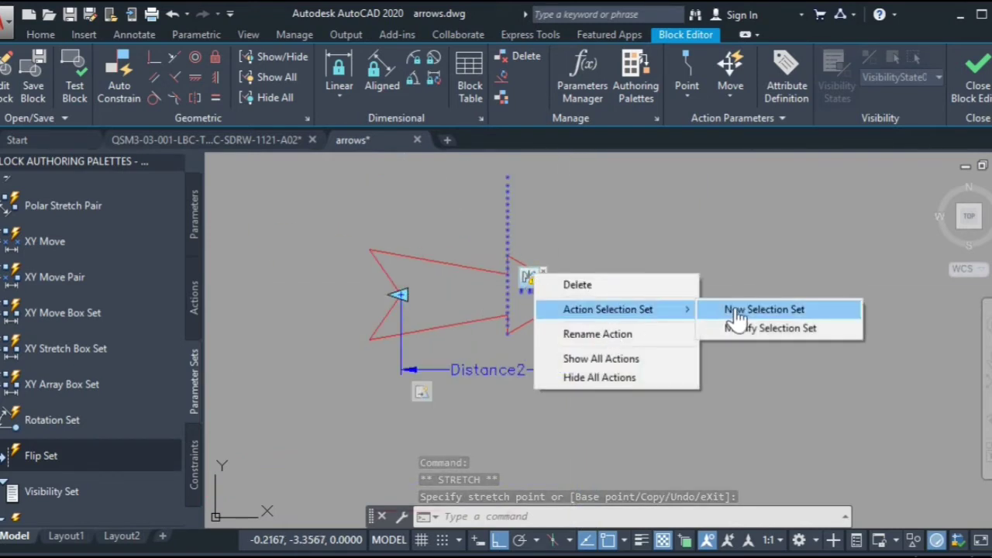
pyautogui.click(764, 309)
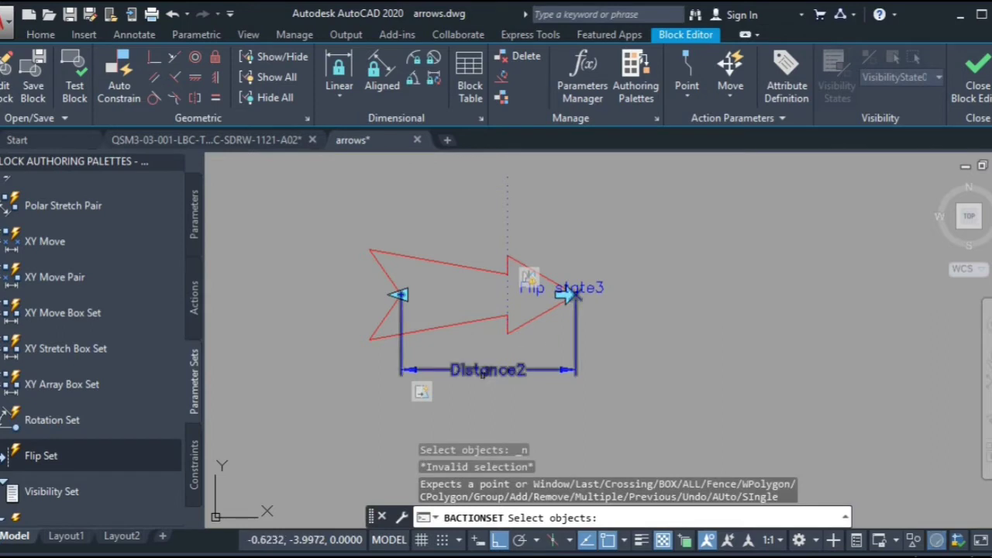
pyautogui.click(482, 372)
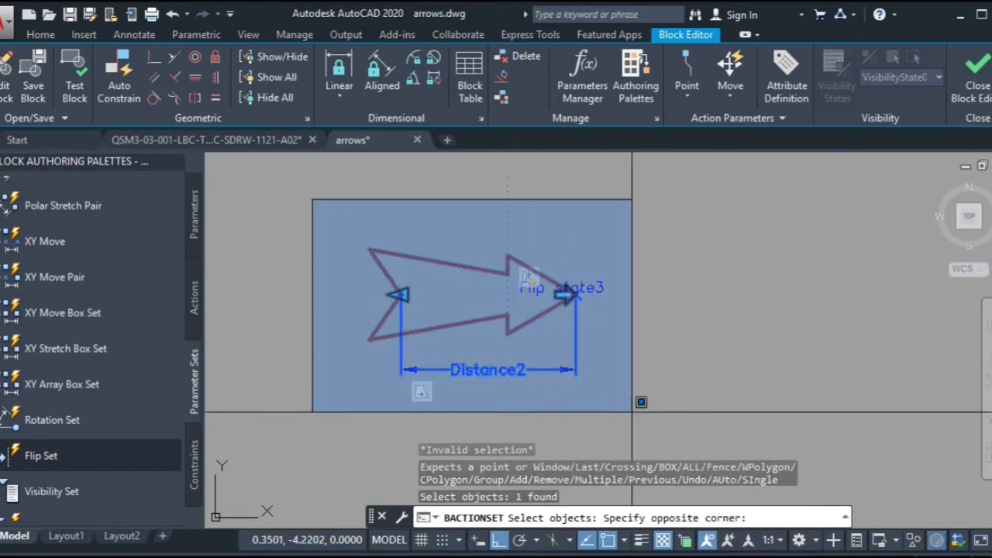
pyautogui.click(671, 416)
pyautogui.press('Return')
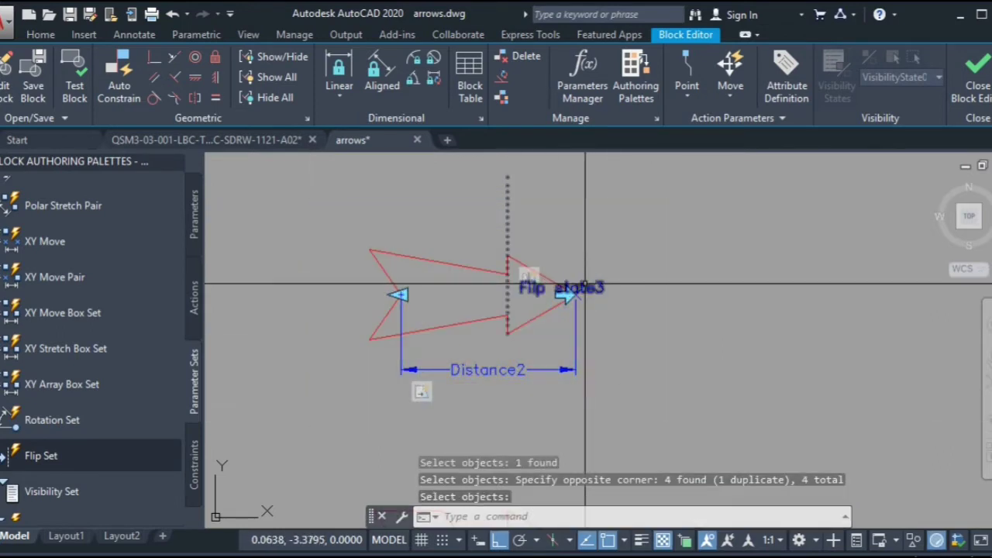
# Step: Test the block by flipping the tapered arrow both ways and previewing a stretch of its tail, cancelling the stretch
pyautogui.click(75, 89)
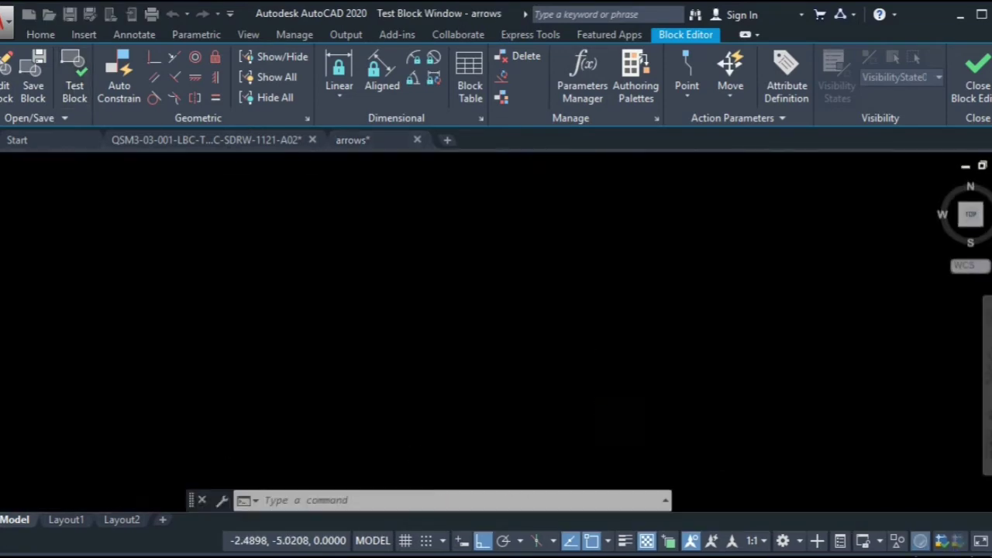
pyautogui.scroll(10, 505, 267)
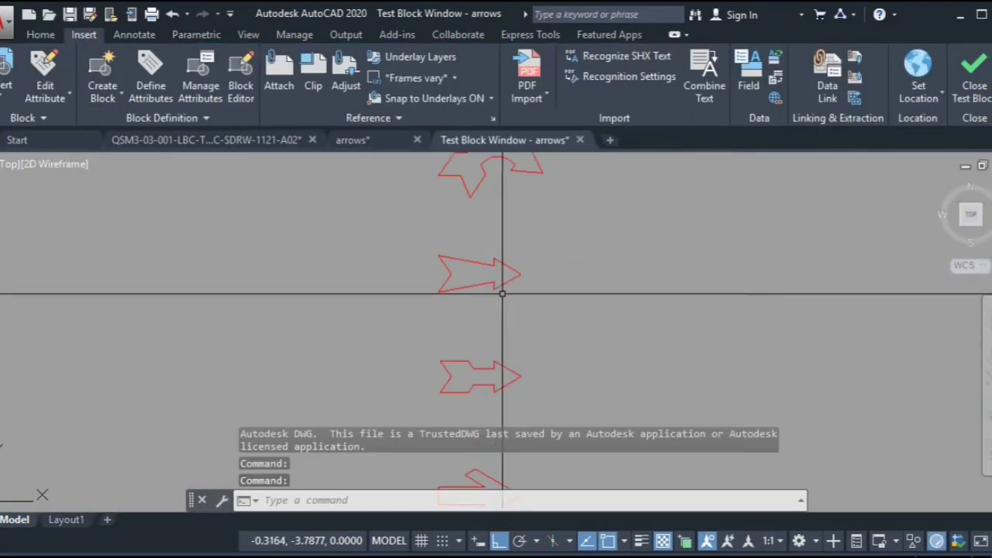
pyautogui.click(524, 282)
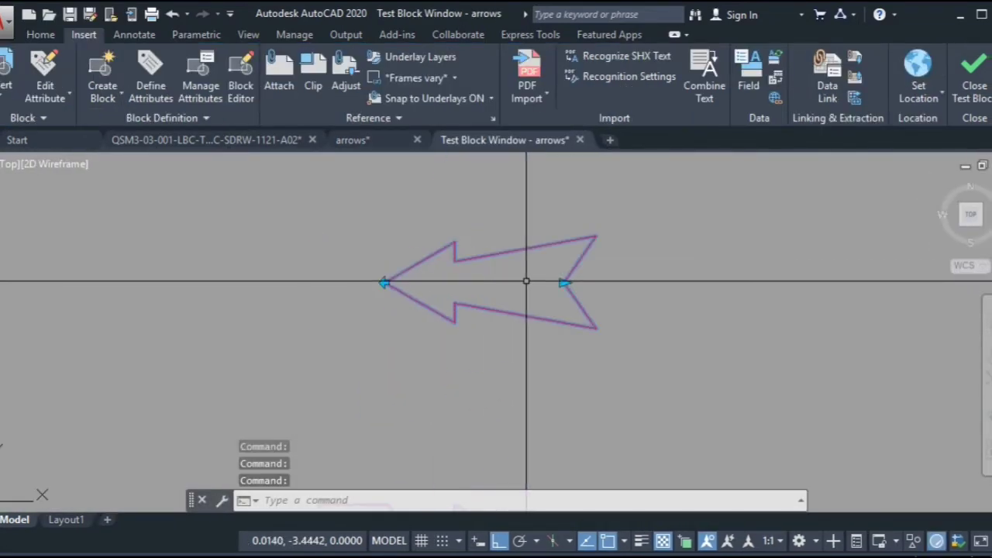
pyautogui.click(382, 282)
pyautogui.click(344, 283)
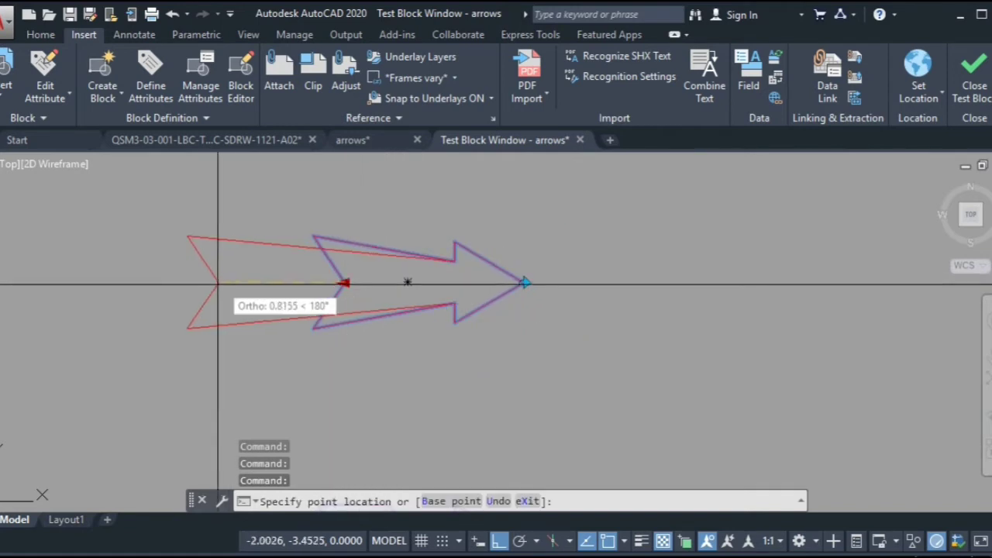
pyautogui.press('Escape')
# Step: Flip the tapered arrow and check its stretch grip in that state, flip it back, and close the test window
pyautogui.click(522, 283)
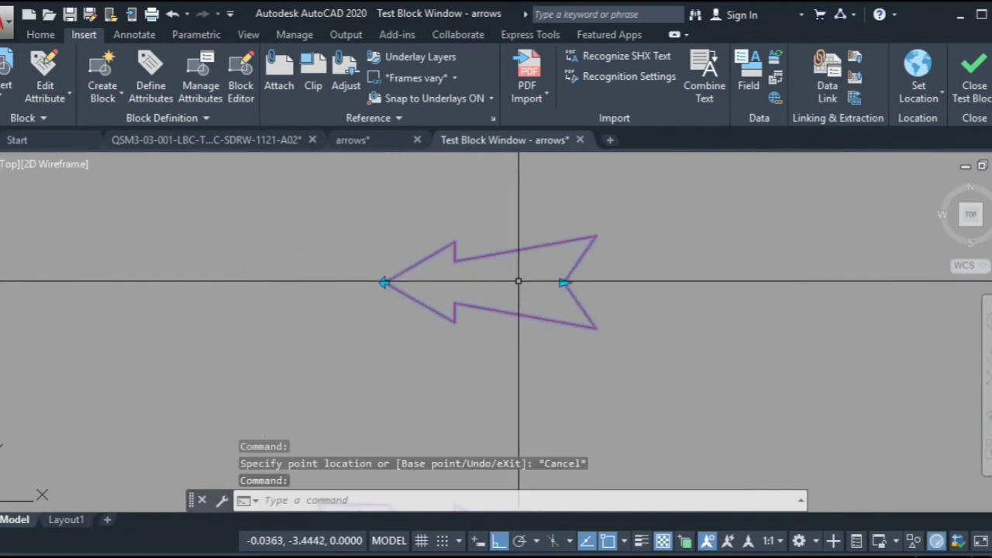
pyautogui.click(563, 282)
pyautogui.press('Escape')
pyautogui.scroll(-3, 518, 283)
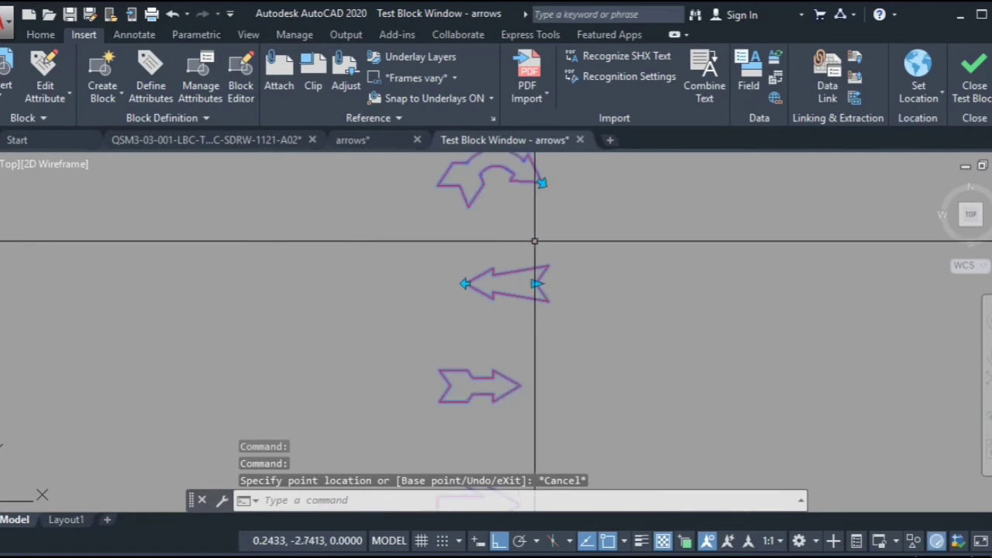
pyautogui.click(465, 283)
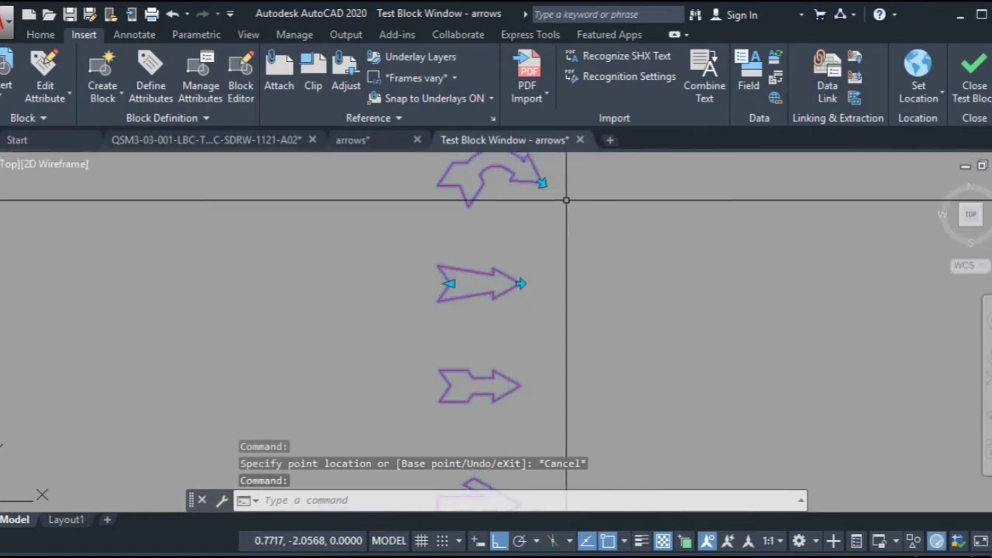
pyautogui.click(579, 139)
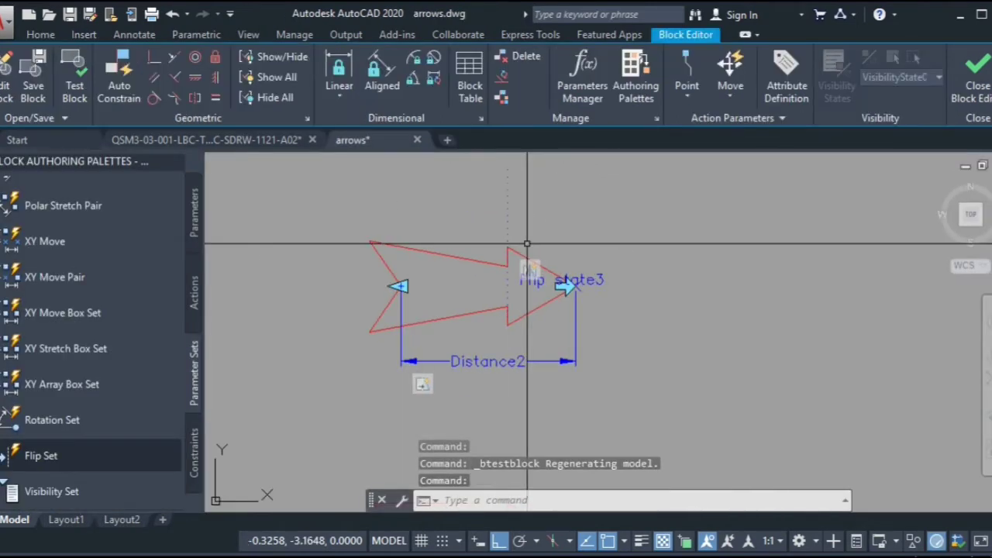
# Step: Add a Linear Stretch set to the narrow-waisted arrow below the tapered one, from its tip to its tail notch, with the label below
pyautogui.scroll(2, 534, 249)
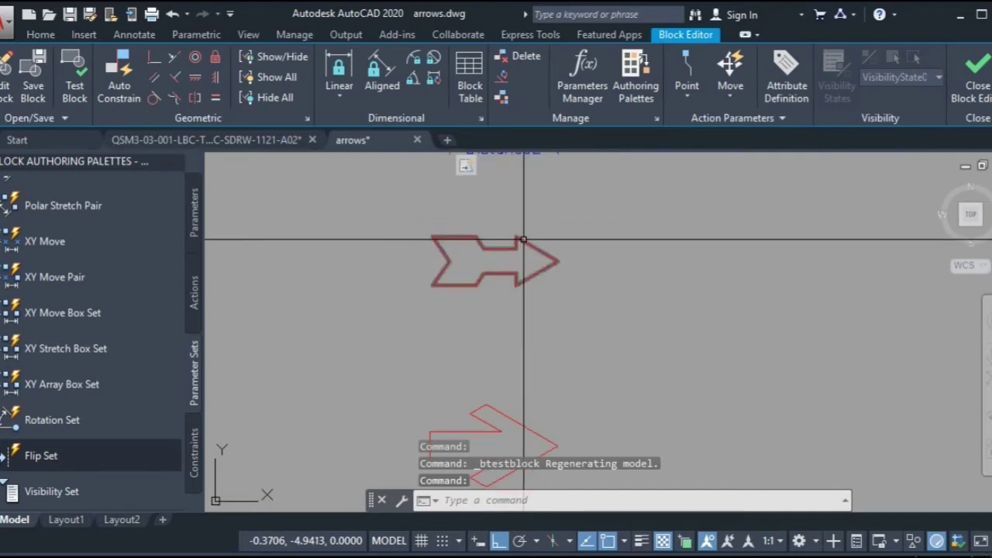
pyautogui.scroll(5, 93, 333)
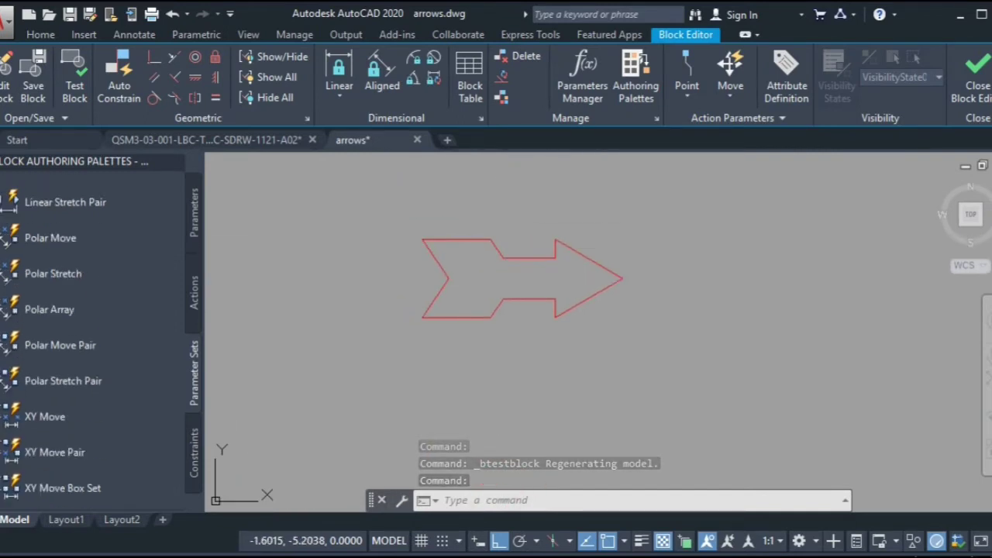
pyautogui.click(23, 271)
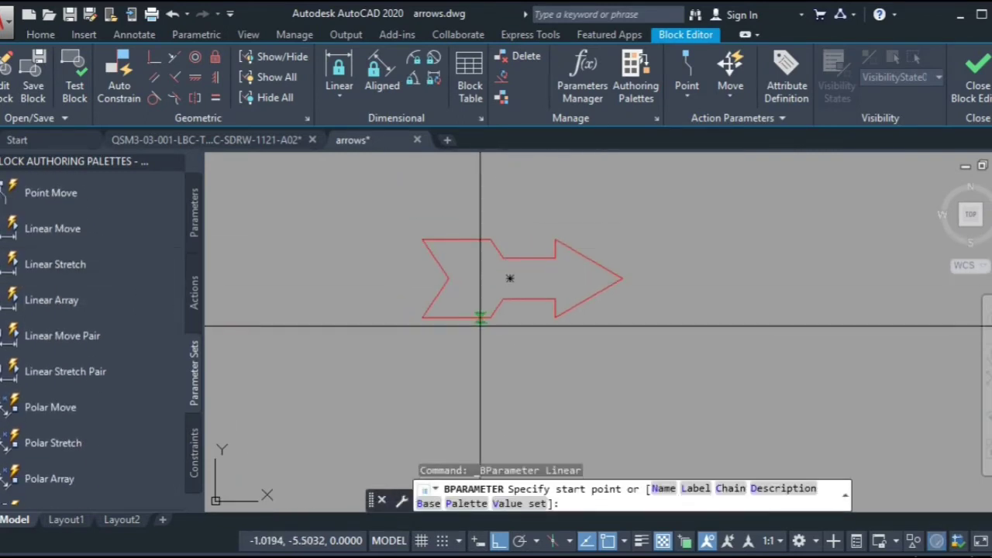
pyautogui.click(619, 277)
pyautogui.click(448, 278)
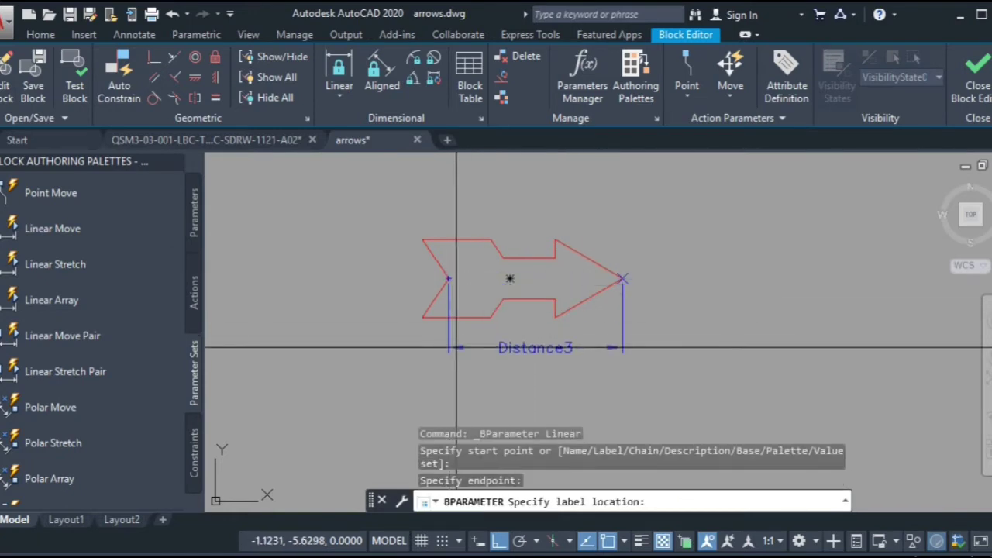
pyautogui.click(456, 359)
# Step: Give the narrow-waisted arrow's stretch action a new selection set, framing the tail half and including the arrow and its linear parameter
pyautogui.moveTo(488, 322); pyautogui.dragTo(550, 301, button='middle')
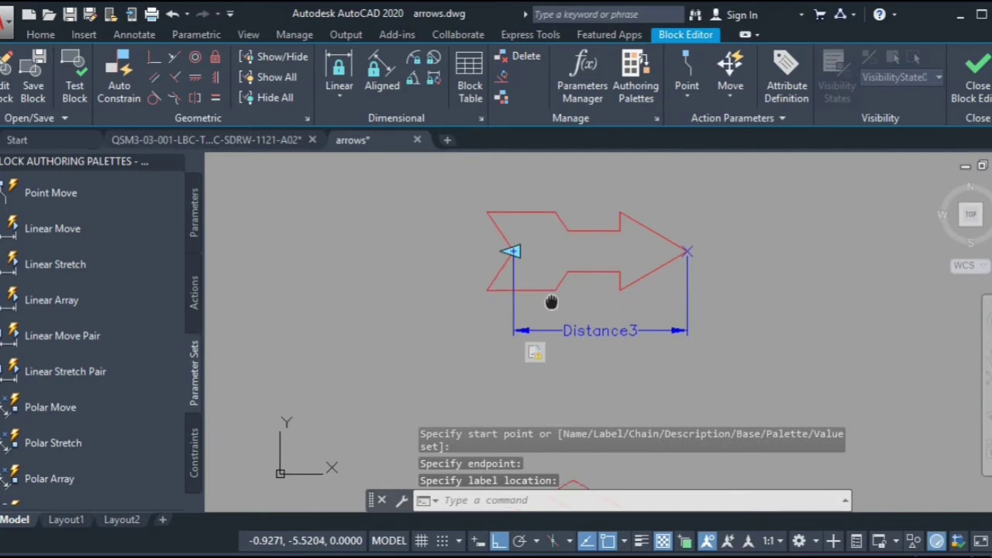
pyautogui.rightClick(536, 361)
pyautogui.moveTo(698, 391)
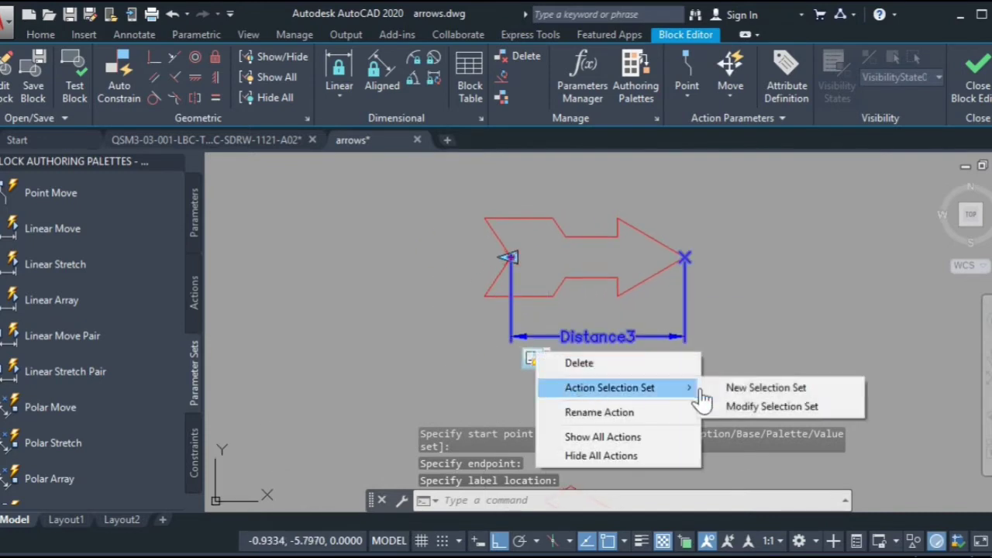
pyautogui.click(734, 392)
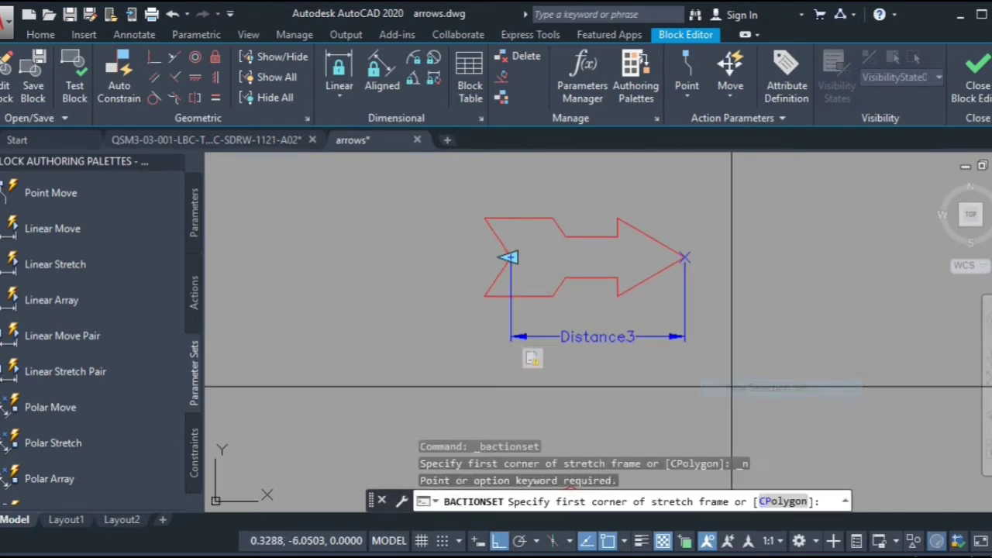
pyautogui.click(461, 190)
pyautogui.click(587, 304)
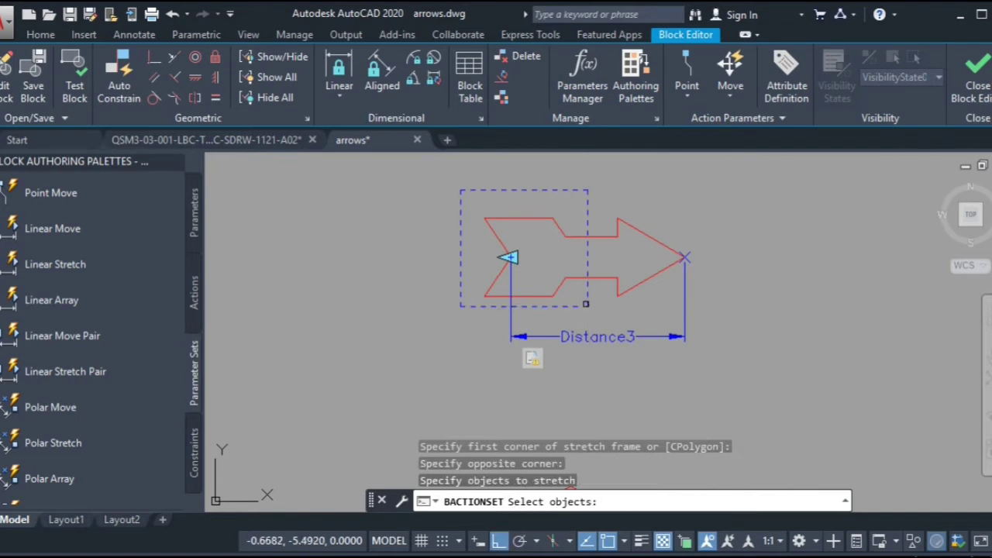
pyautogui.click(571, 207)
pyautogui.click(475, 303)
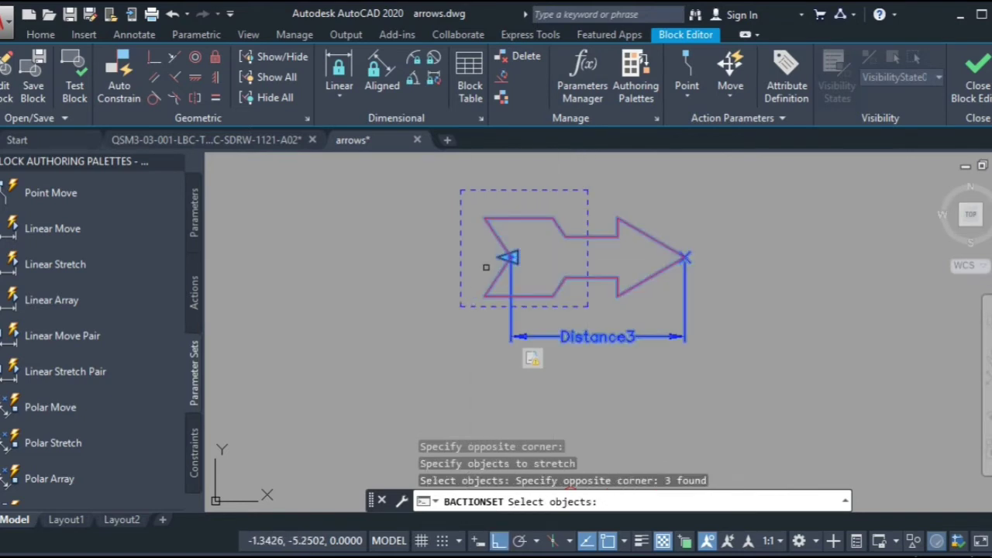
# Step: Add a Flip Set to the narrow-waisted arrow, with its reflection line through the two back corners of the head and the label beside it
pyautogui.moveTo(484, 268); pyautogui.dragTo(415, 295, button='middle')
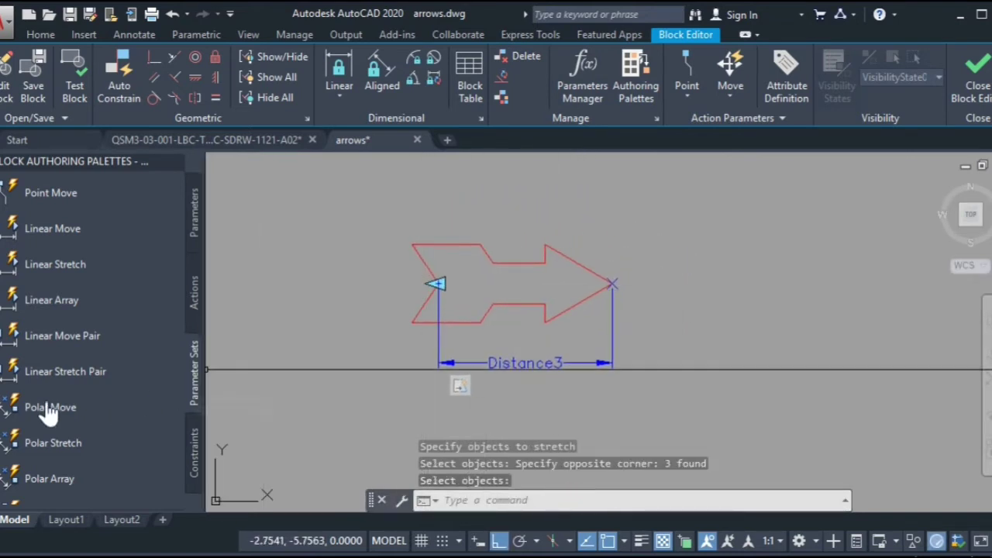
pyautogui.scroll(-10, 12, 438)
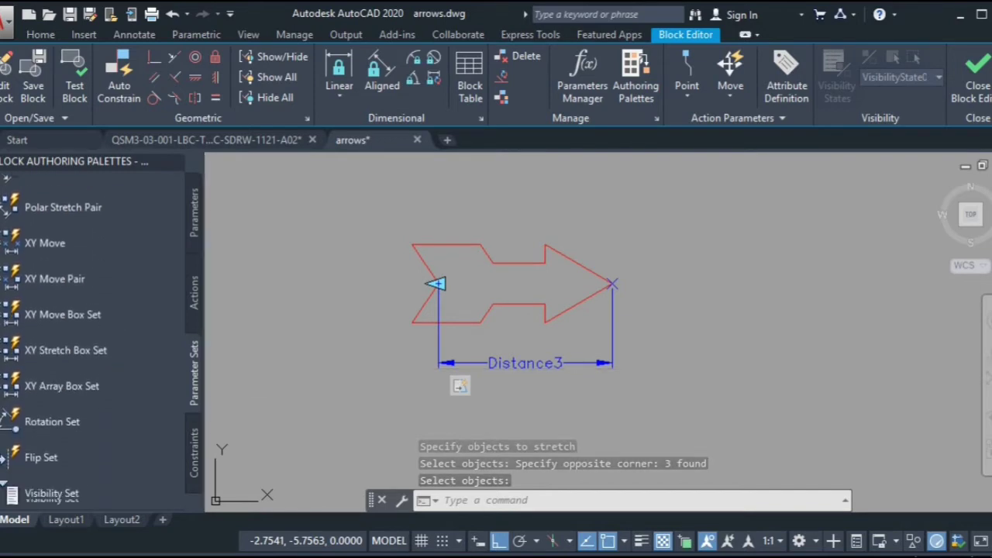
pyautogui.click(31, 427)
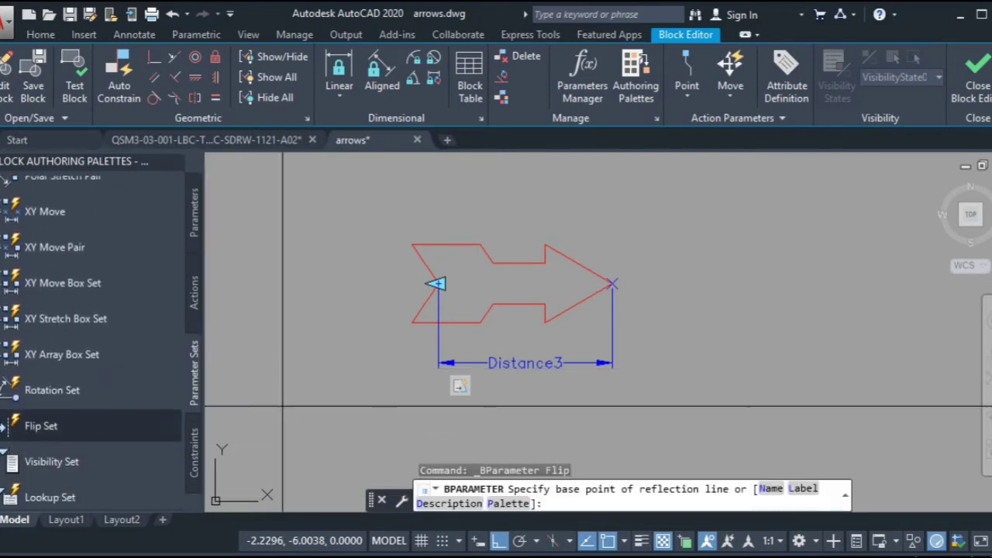
pyautogui.click(545, 245)
pyautogui.click(546, 324)
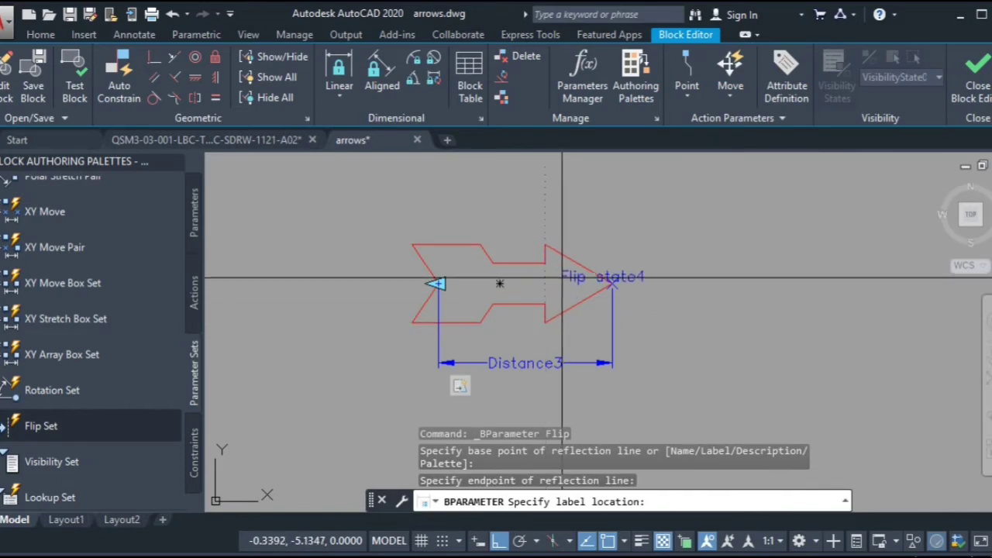
pyautogui.click(570, 276)
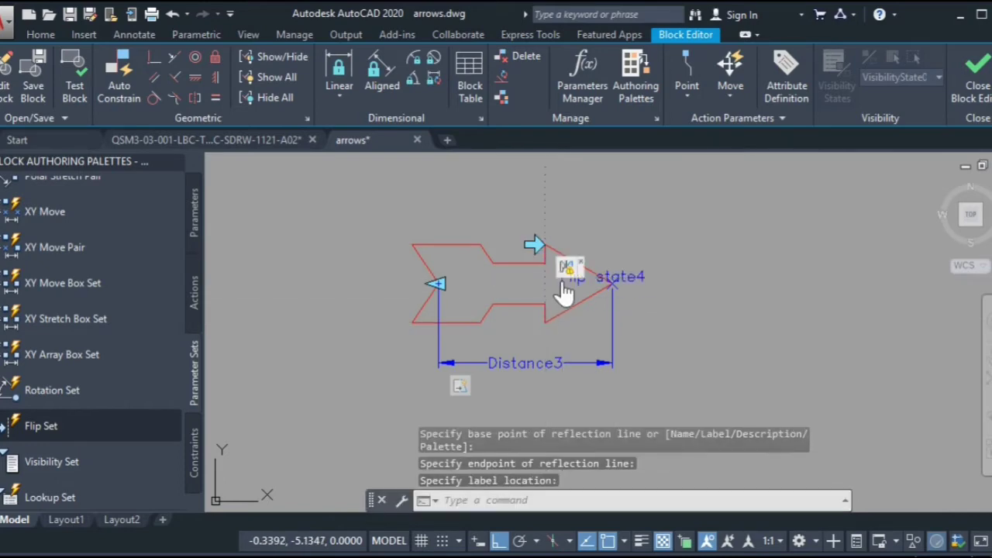
# Step: Move the narrow-waisted arrow's flip grip from the head's upper corner to the arrow tip
pyautogui.click(545, 245)
pyautogui.scroll(8, 545, 244)
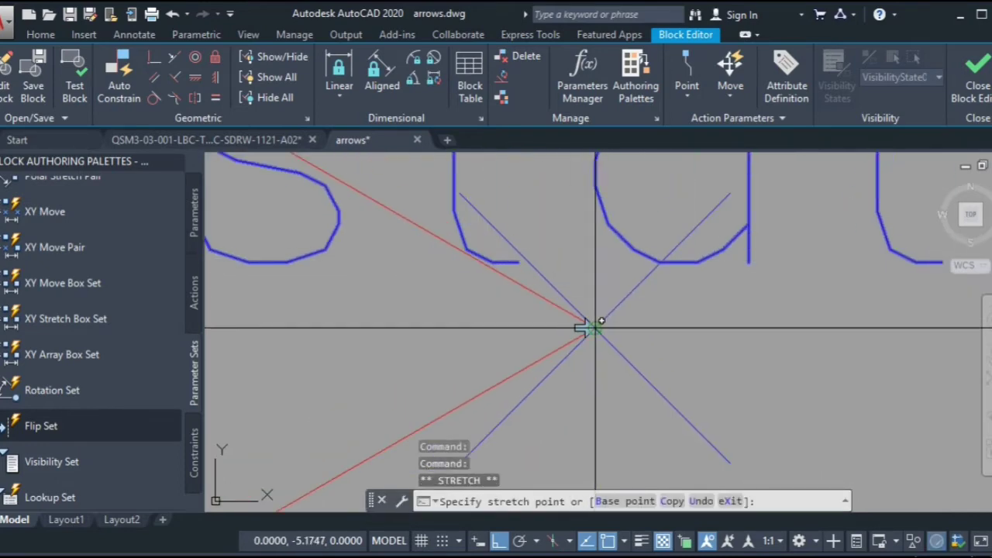
pyautogui.scroll(-8, 595, 327)
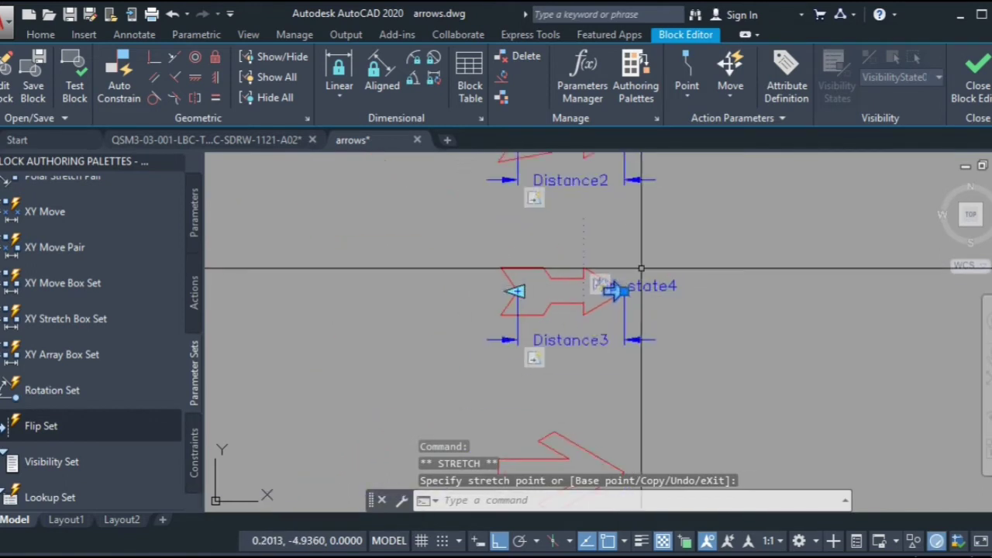
# Step: Give the narrow-waisted arrow's flip action a new selection set including the arrow and its linear and flip parameters
pyautogui.rightClick(605, 287)
pyautogui.moveTo(753, 320)
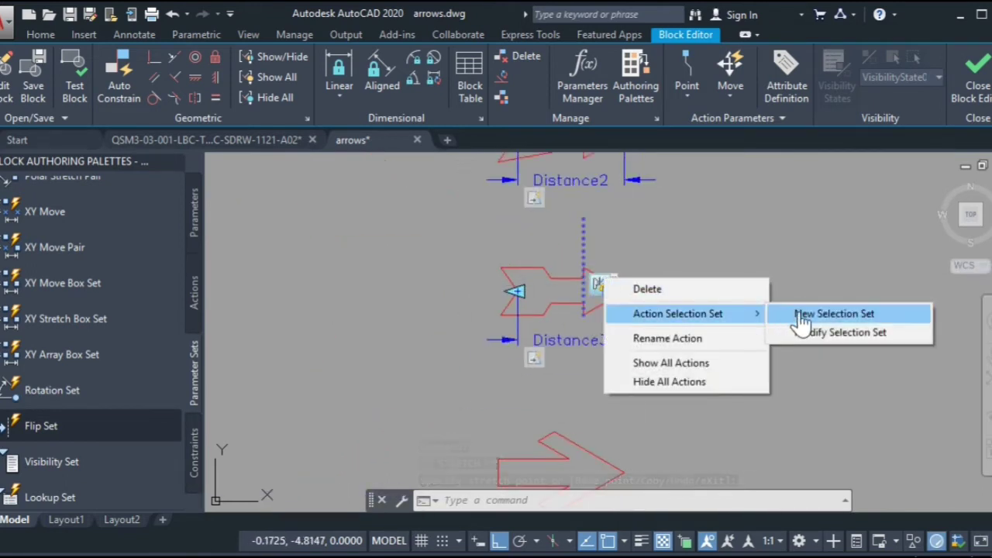
pyautogui.click(834, 313)
pyautogui.click(586, 307)
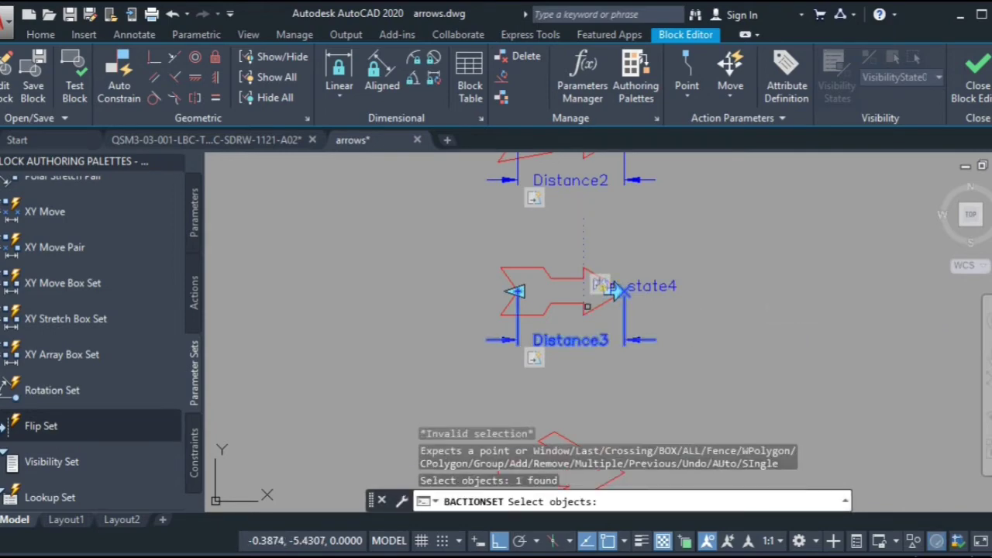
pyautogui.click(472, 237)
pyautogui.click(679, 405)
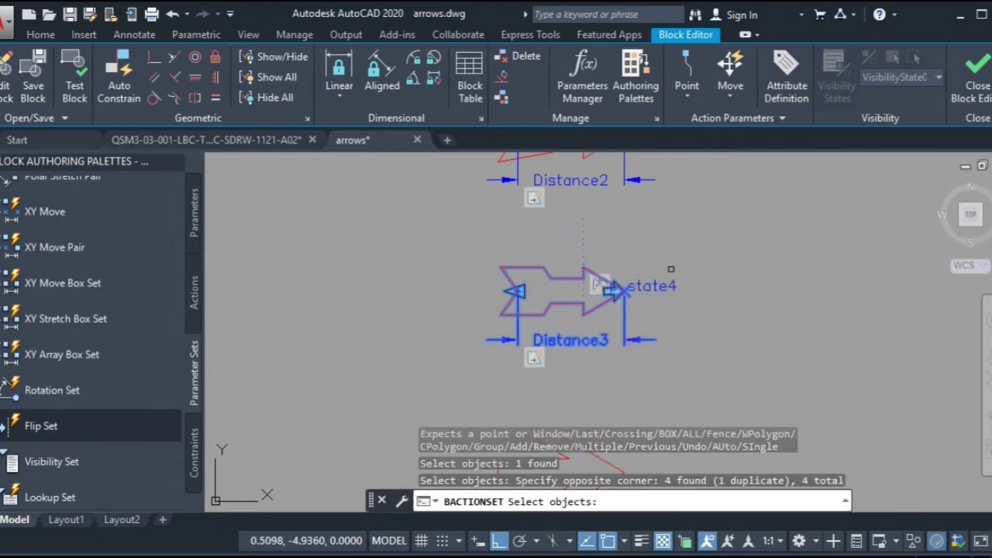
# Step: Test the block by flipping the narrow-waisted arrow and checking its stretch grip, cancel the stretch, and close the test window
pyautogui.click(74, 78)
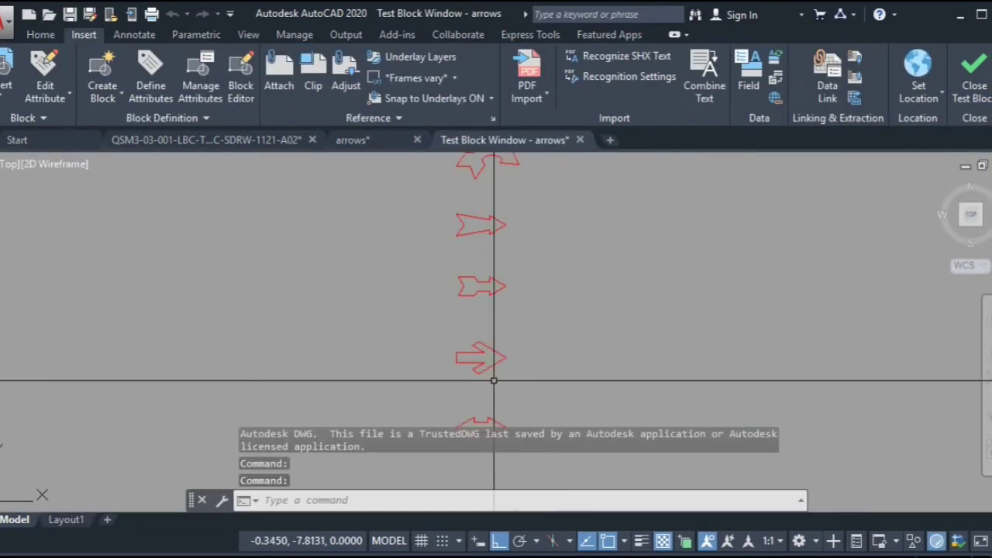
pyautogui.scroll(5, 491, 290)
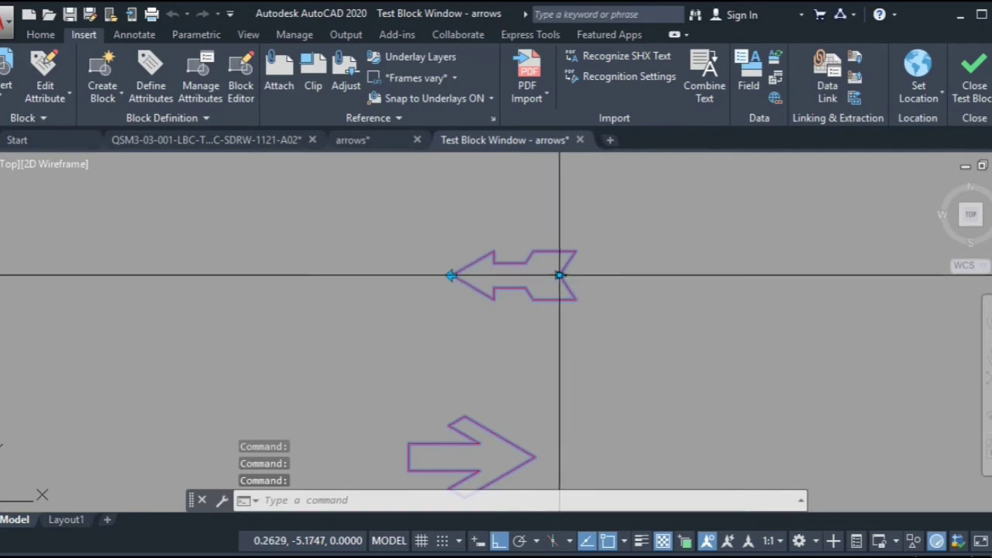
pyautogui.press('Escape')
pyautogui.scroll(-2, 452, 275)
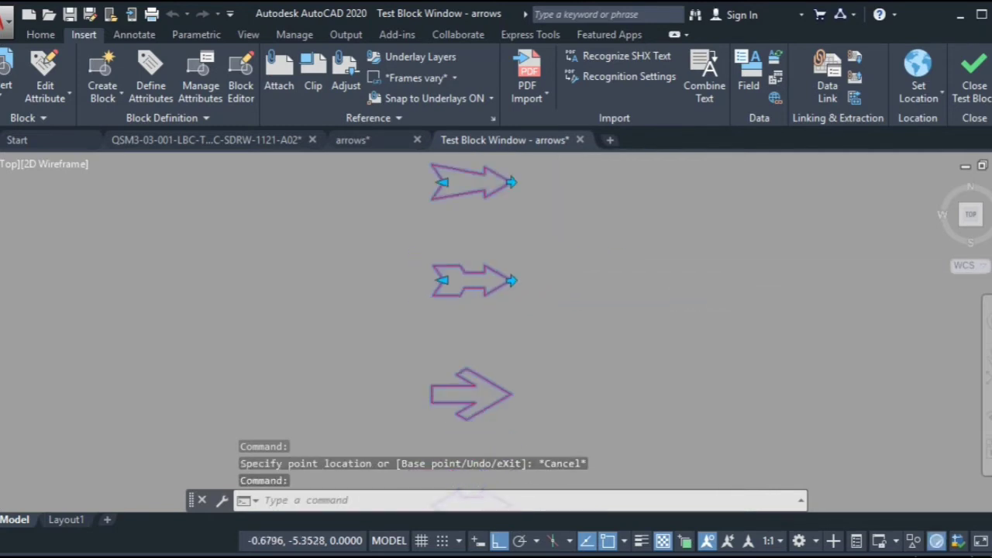
pyautogui.scroll(-2, 519, 268)
pyautogui.press('Escape')
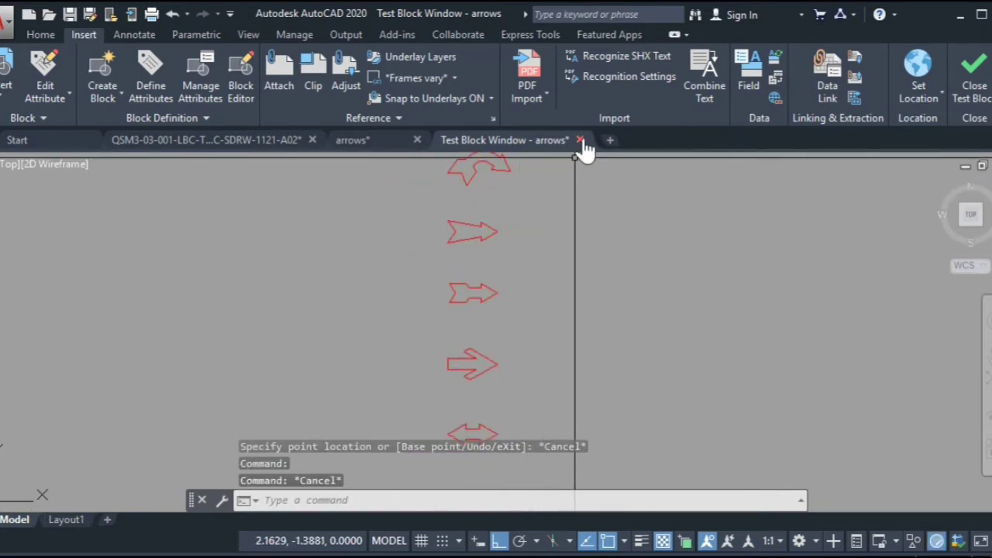
pyautogui.click(580, 140)
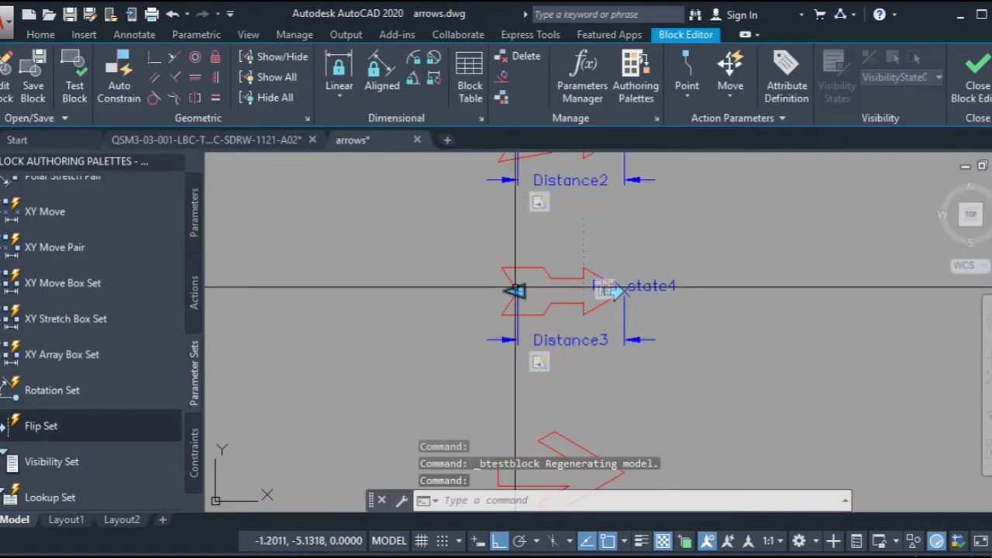
# Step: Add a Linear Stretch set to the barbed arrow below, from its tip to the midpoint of its tail edge, with the label below
pyautogui.scroll(-2, 516, 289)
pyautogui.scroll(6, 531, 337)
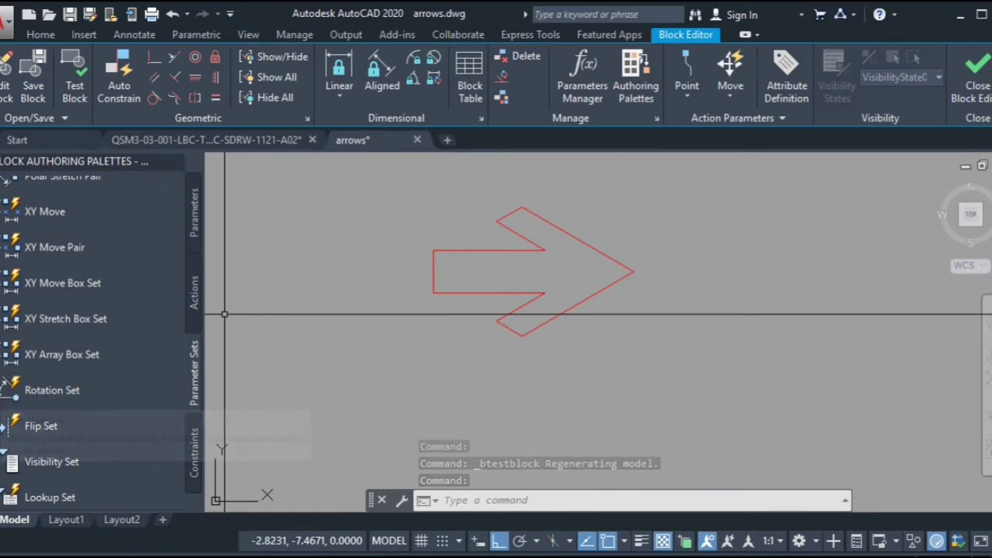
pyautogui.scroll(6, 93, 426)
pyautogui.scroll(2, 16, 325)
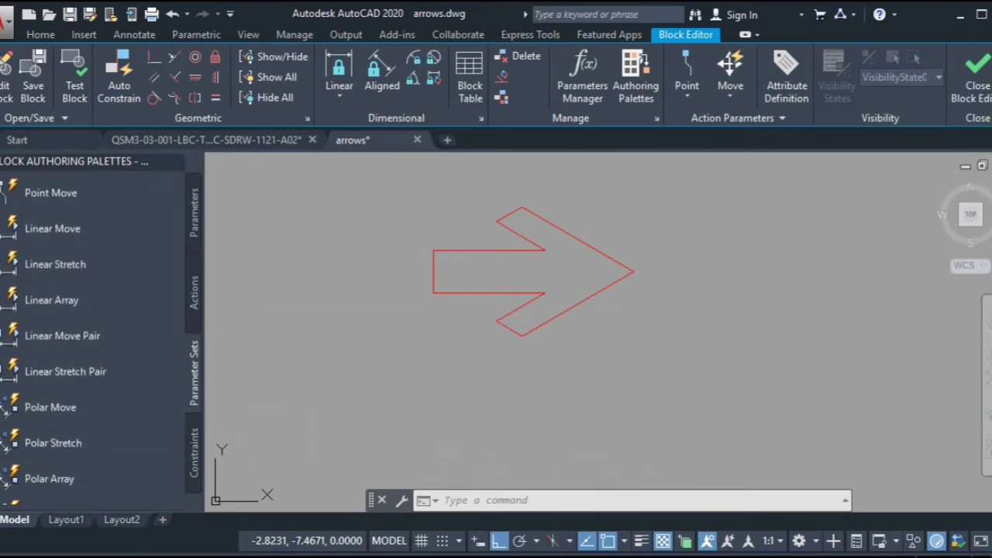
pyautogui.click(31, 262)
pyautogui.click(634, 272)
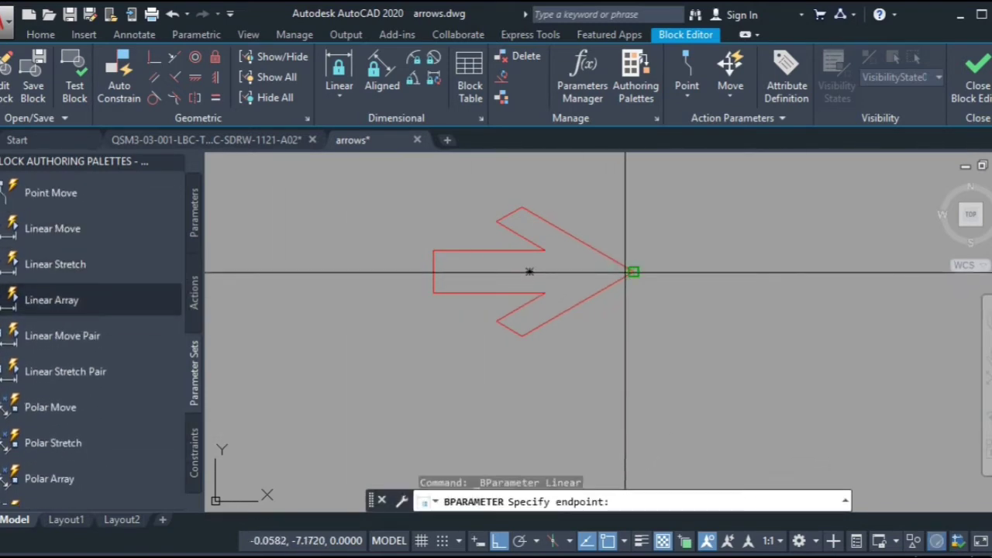
pyautogui.click(433, 272)
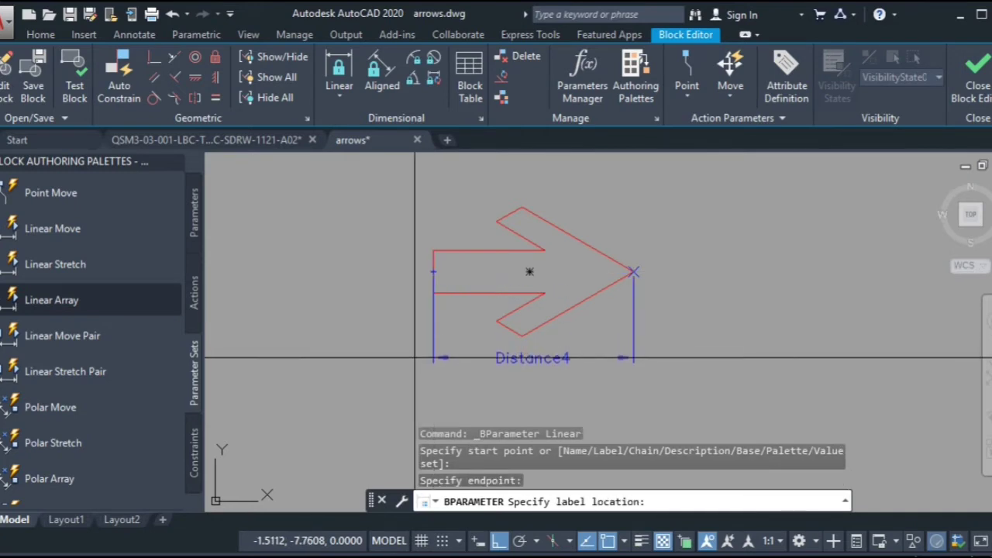
pyautogui.click(414, 358)
# Step: Give the barbed arrow's stretch action a new selection set, framing the tail end and including the arrow and its linear parameter
pyautogui.rightClick(454, 388)
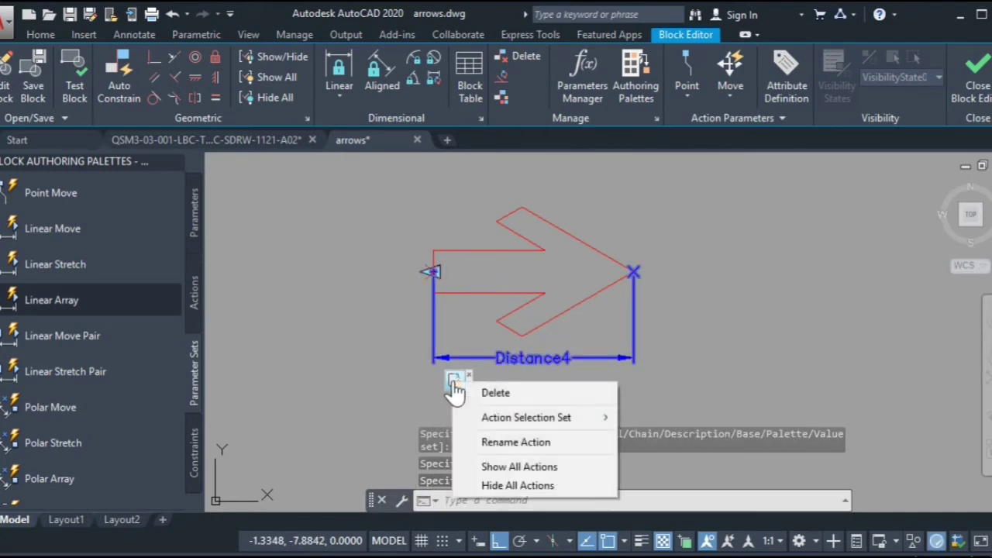
pyautogui.moveTo(511, 422)
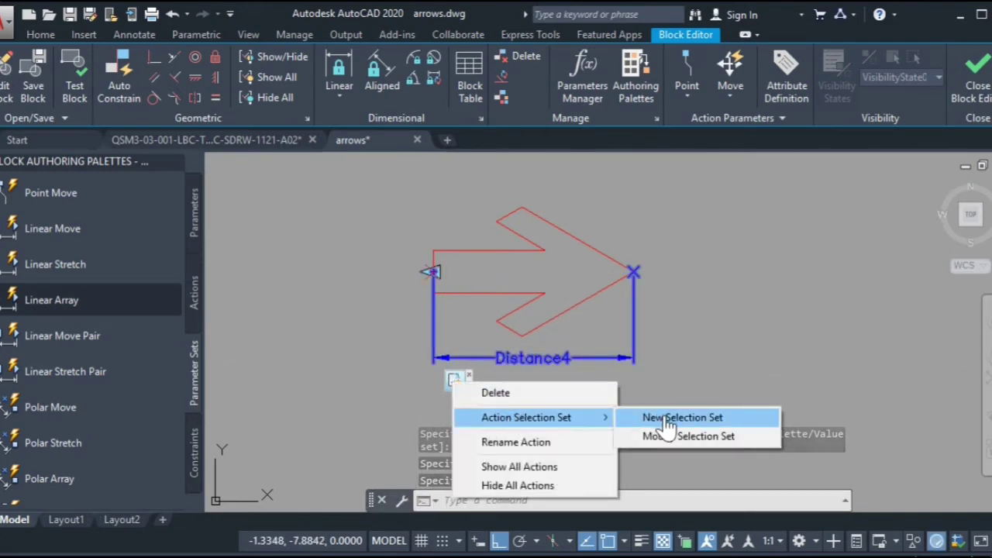
pyautogui.click(666, 419)
pyautogui.click(398, 213)
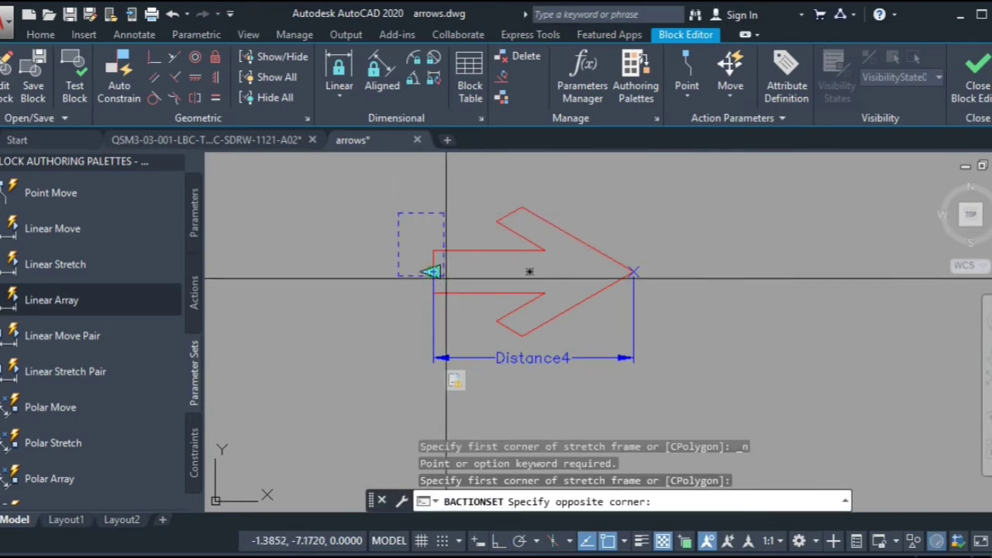
pyautogui.click(477, 314)
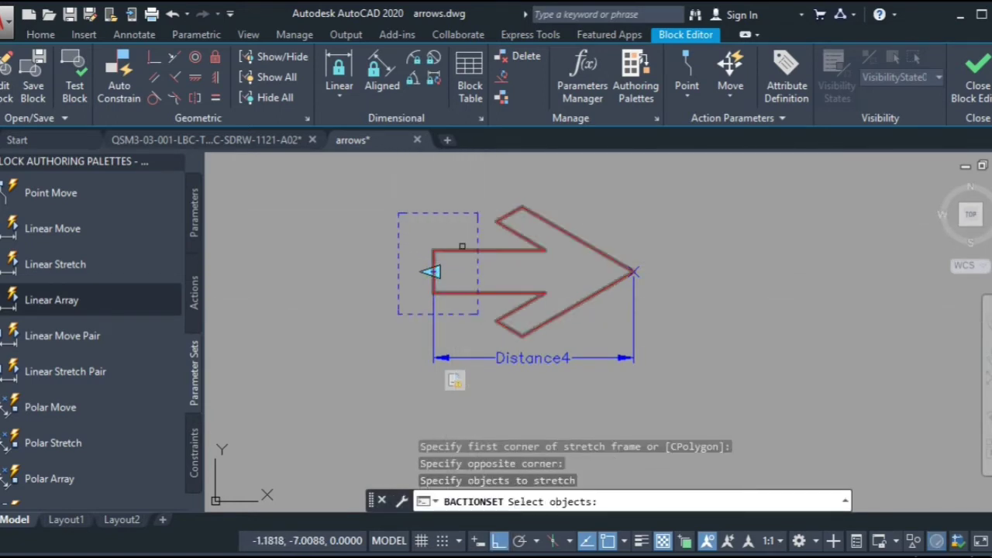
pyautogui.click(463, 238)
pyautogui.click(414, 302)
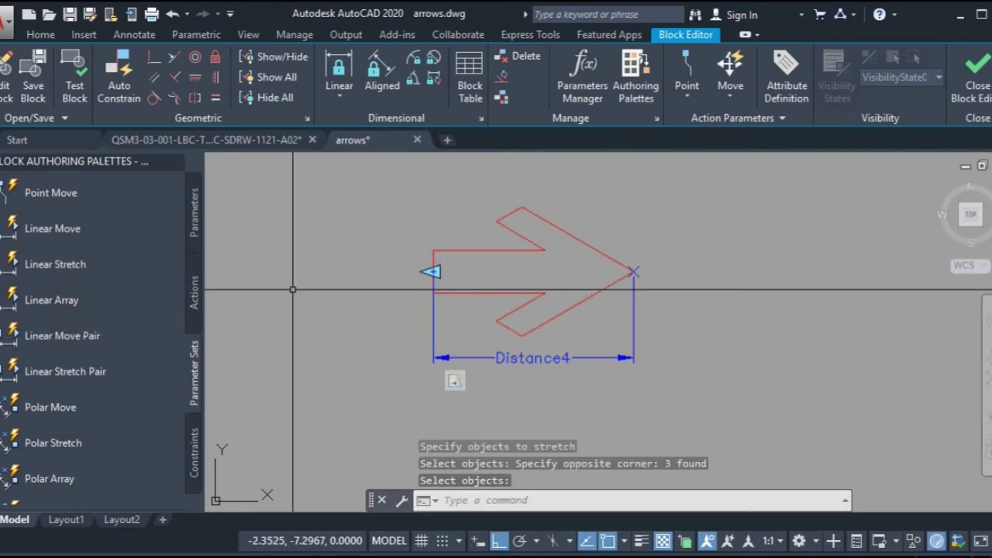
# Step: Add a Flip Set to the barbed arrow, with its reflection line through the outermost barb corners and the label inside the head
pyautogui.scroll(-8, 6, 465)
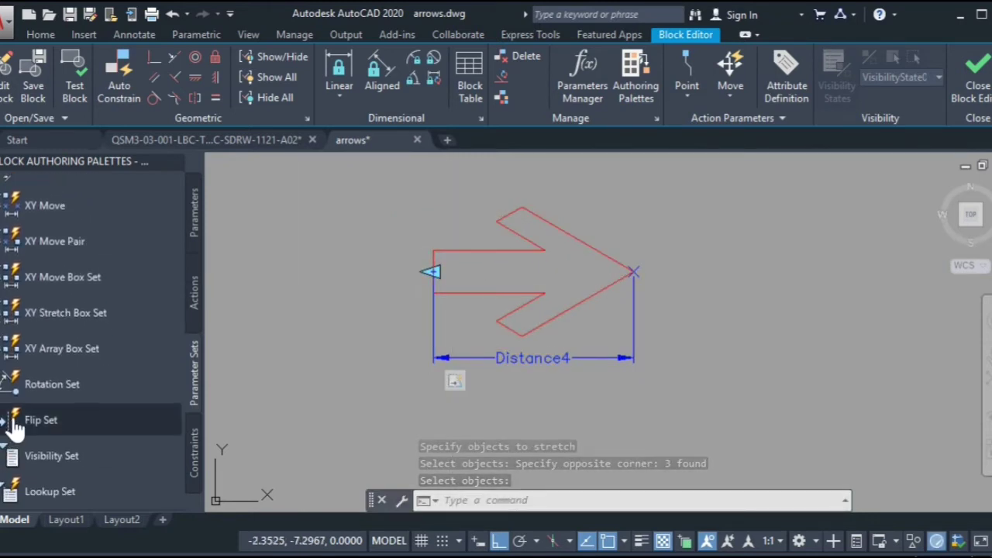
pyautogui.click(15, 426)
pyautogui.click(521, 208)
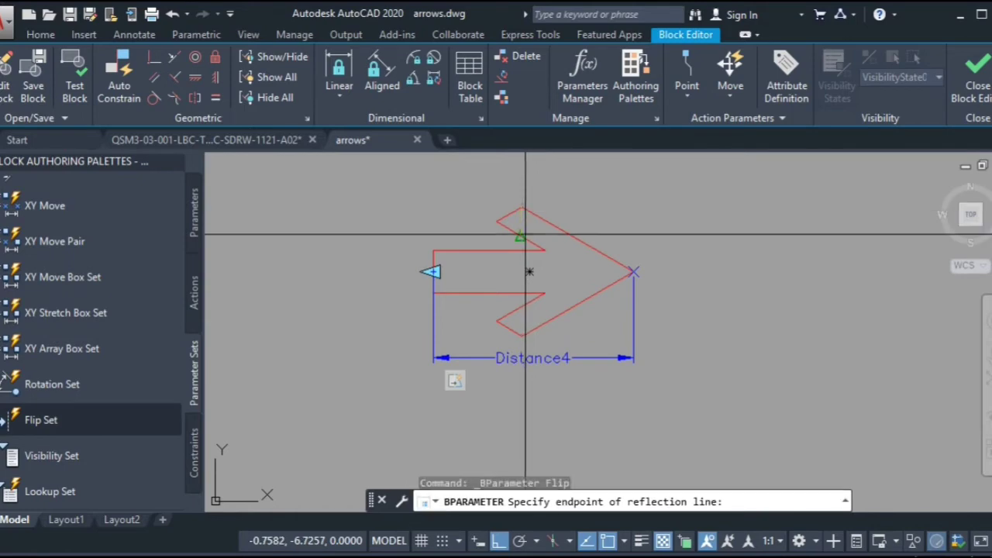
pyautogui.click(521, 337)
pyautogui.click(555, 269)
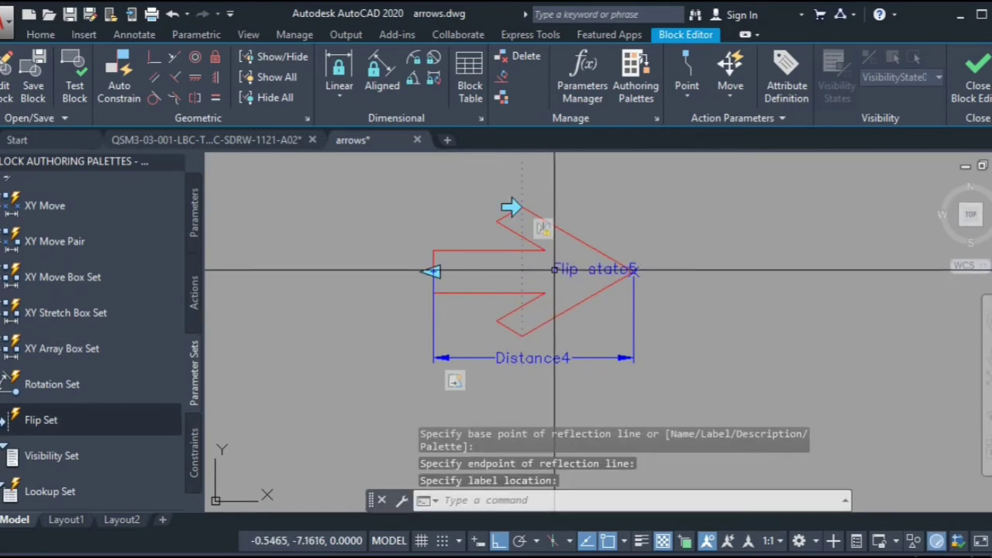
# Step: Move the barbed arrow's flip grip from the upper barb corner to the arrow tip
pyautogui.click(522, 205)
pyautogui.scroll(12, 637, 288)
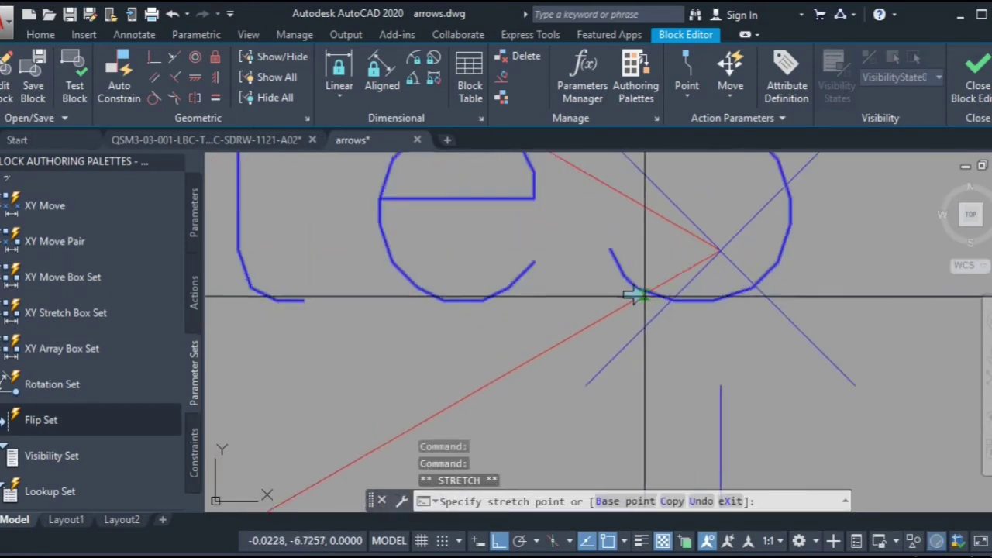
pyautogui.scroll(-10, 769, 227)
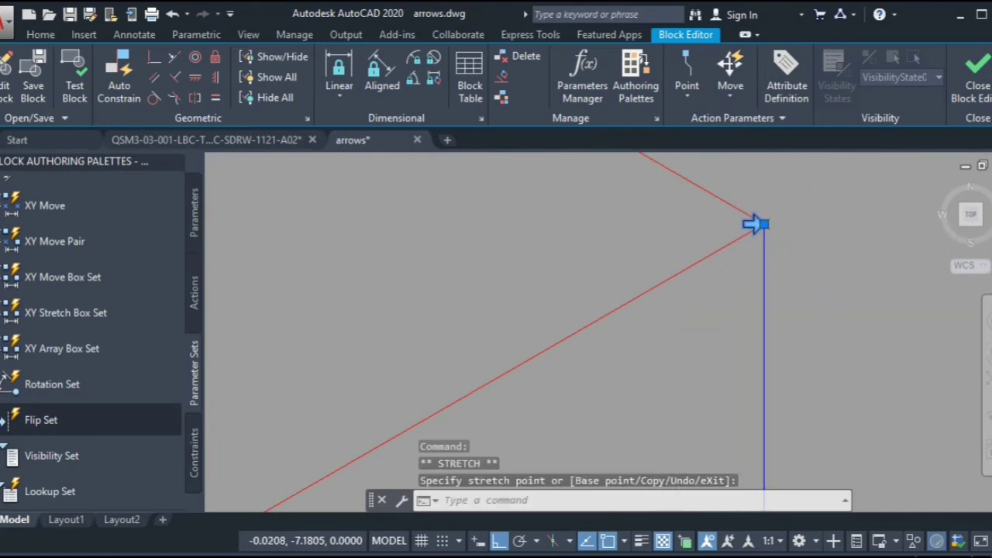
# Step: Give the barbed arrow's flip action a new selection set including the arrow and its linear and flip parameters
pyautogui.rightClick(538, 249)
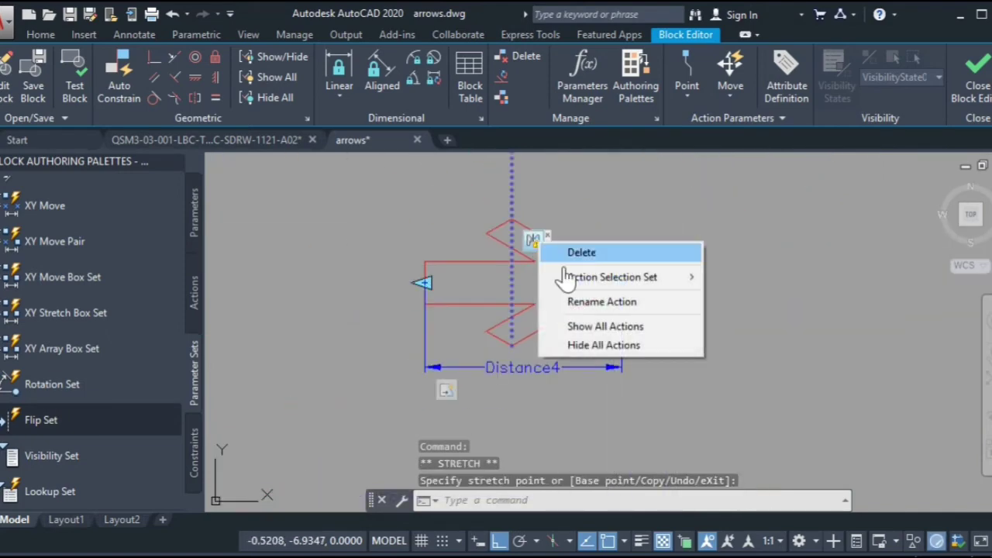
pyautogui.moveTo(656, 280)
pyautogui.click(752, 279)
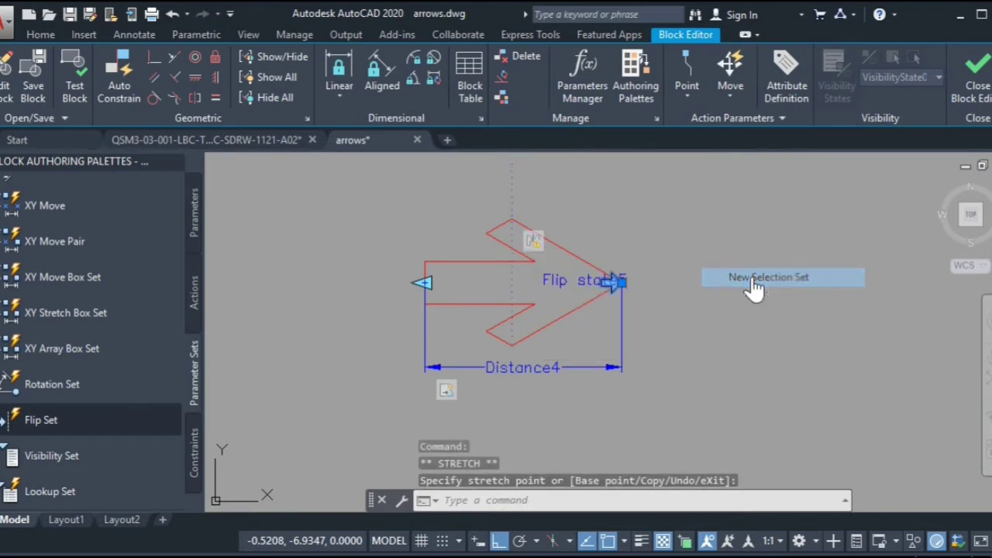
pyautogui.click(534, 368)
pyautogui.scroll(-2, 536, 365)
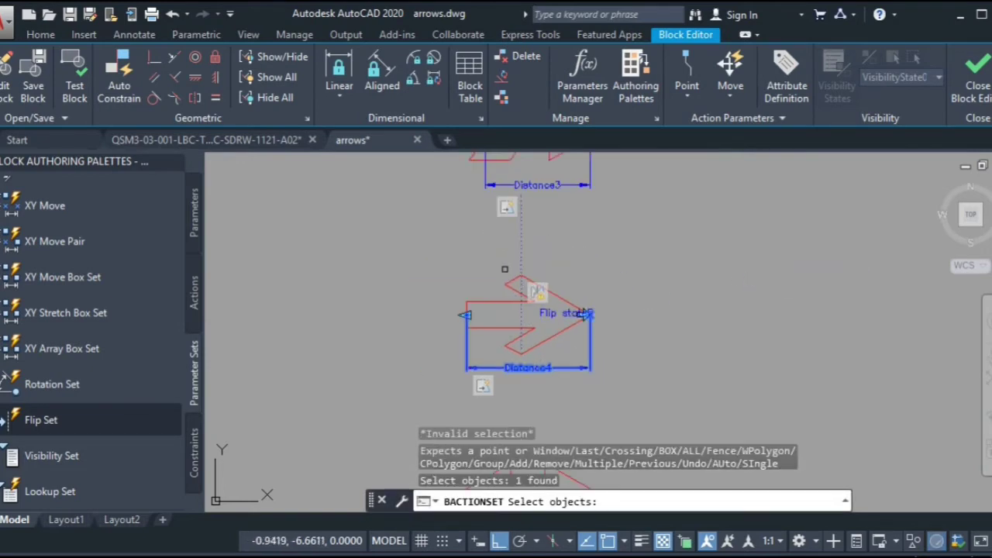
pyautogui.click(444, 250)
pyautogui.click(647, 394)
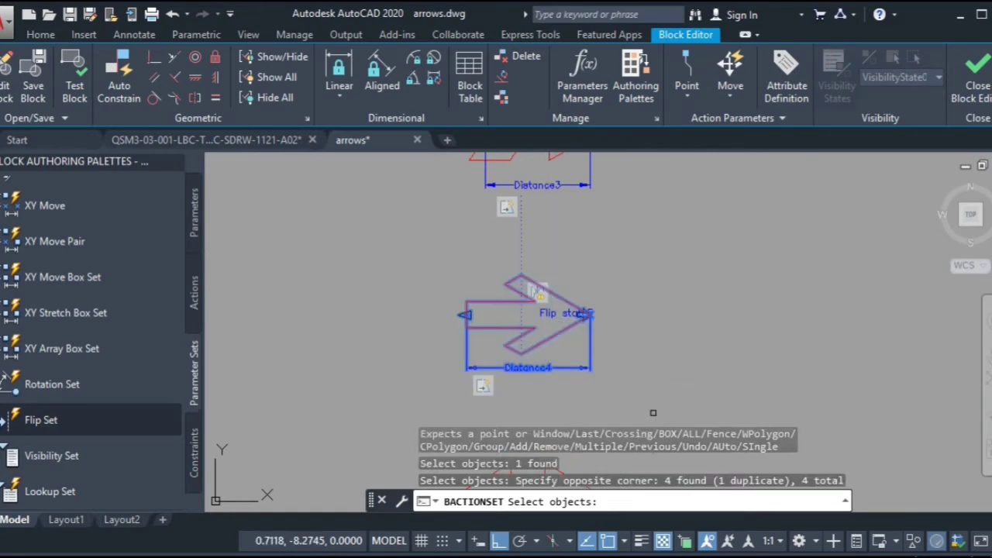
# Step: Test the block by flipping the barbed arrow and trying its stretch grip, and close the test window
pyautogui.click(75, 77)
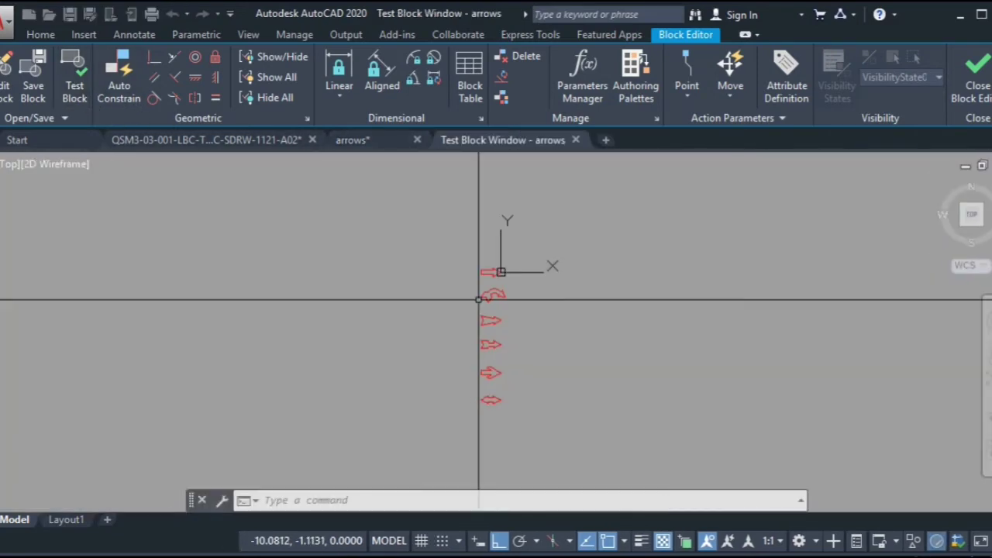
pyautogui.scroll(5, 492, 275)
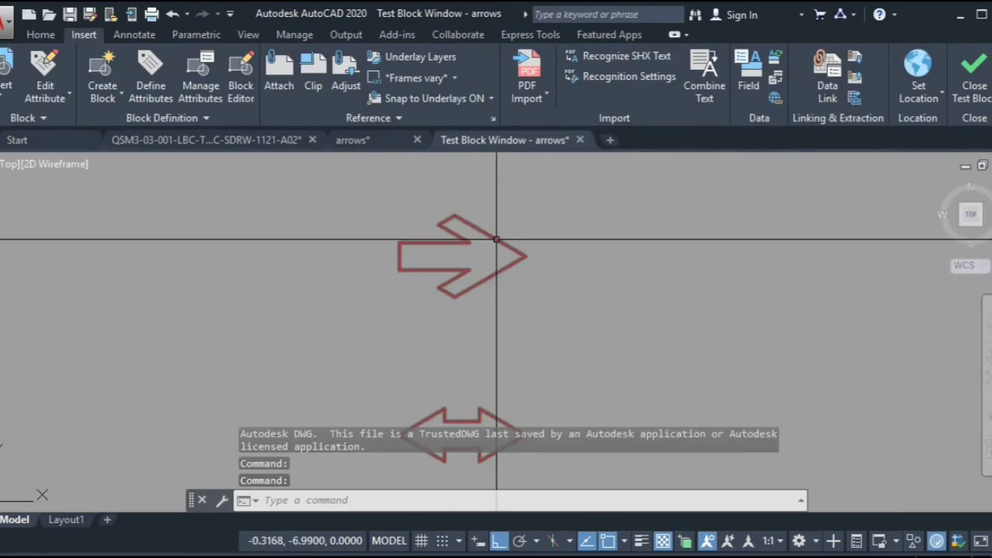
pyautogui.click(496, 240)
pyautogui.click(524, 256)
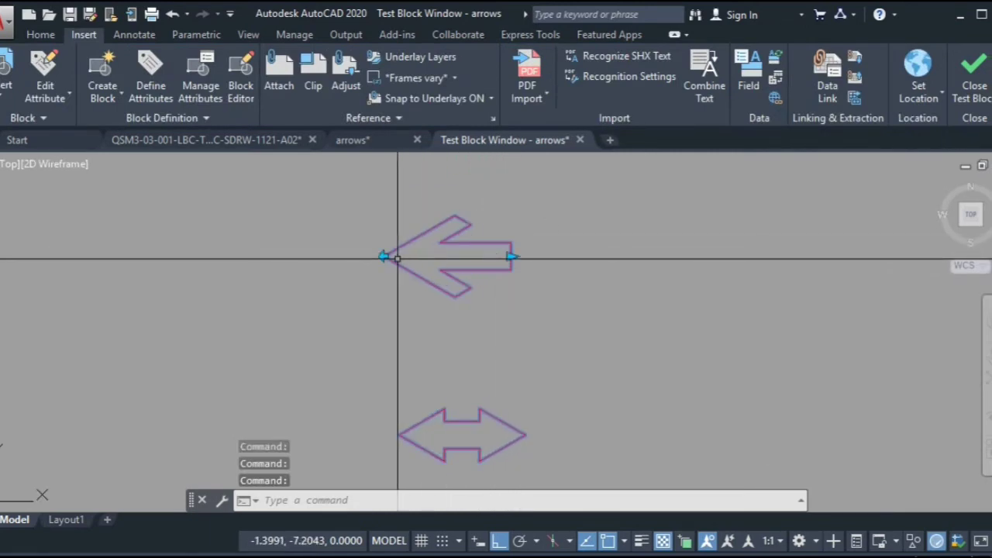
pyautogui.click(511, 256)
pyautogui.press('Escape')
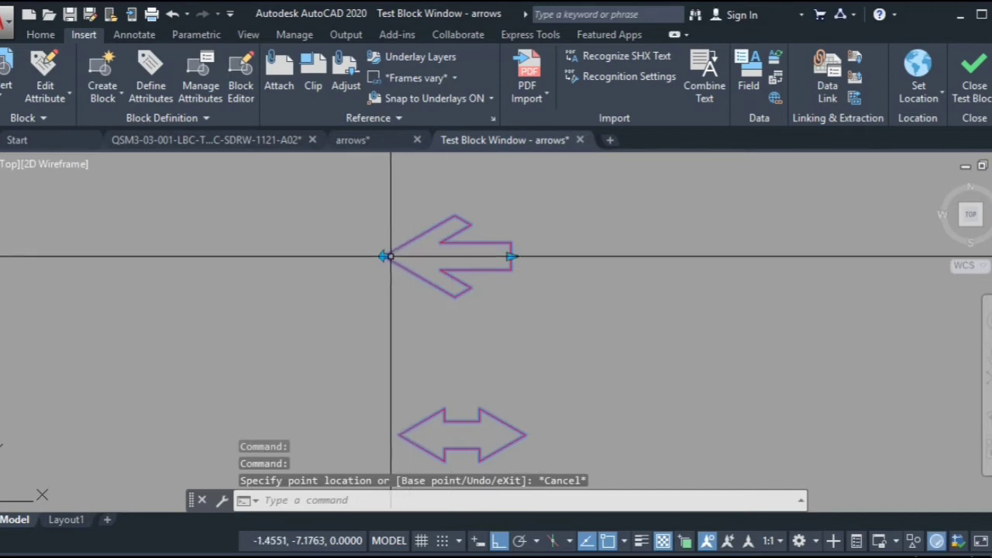
pyautogui.click(383, 257)
pyautogui.scroll(-3, 568, 320)
pyautogui.press('Escape')
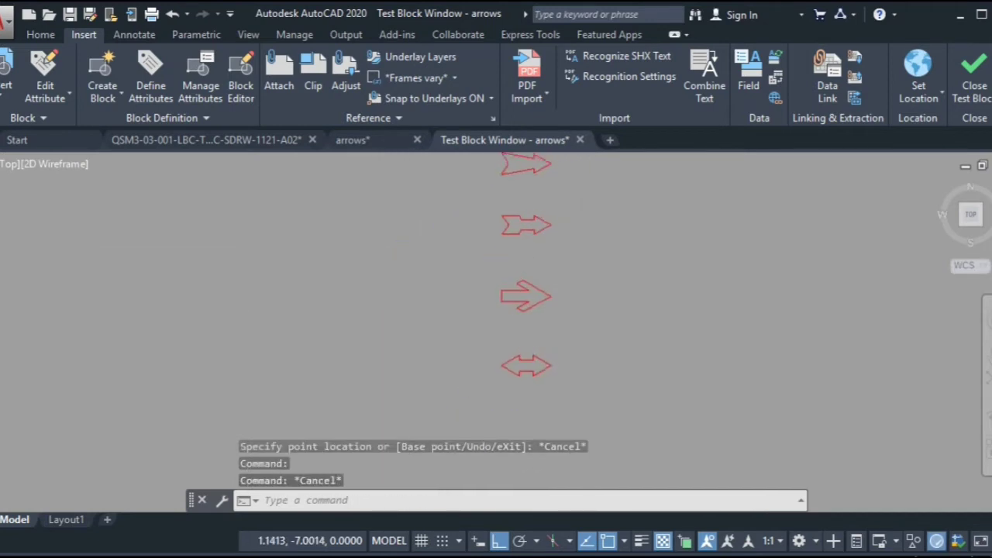
pyautogui.middleClick(580, 190)
pyautogui.middleClick(580, 190)
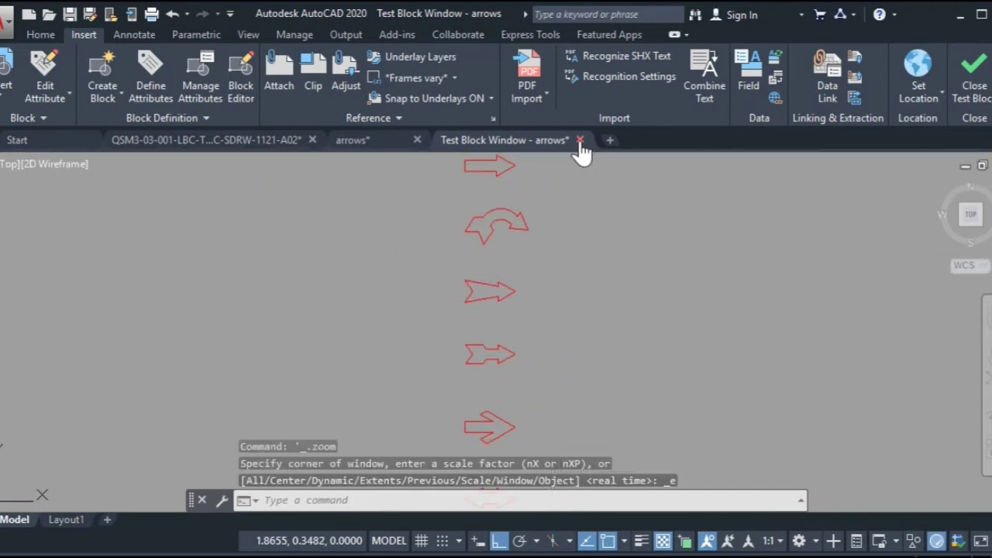
pyautogui.click(580, 140)
# Step: Add a Linear Stretch set to the double-headed arrow from its right tip to its left tip, with the label below the arrow
pyautogui.moveTo(615, 400); pyautogui.dragTo(603, 301, button='middle')
pyautogui.moveTo(611, 336); pyautogui.dragTo(622, 303, button='middle')
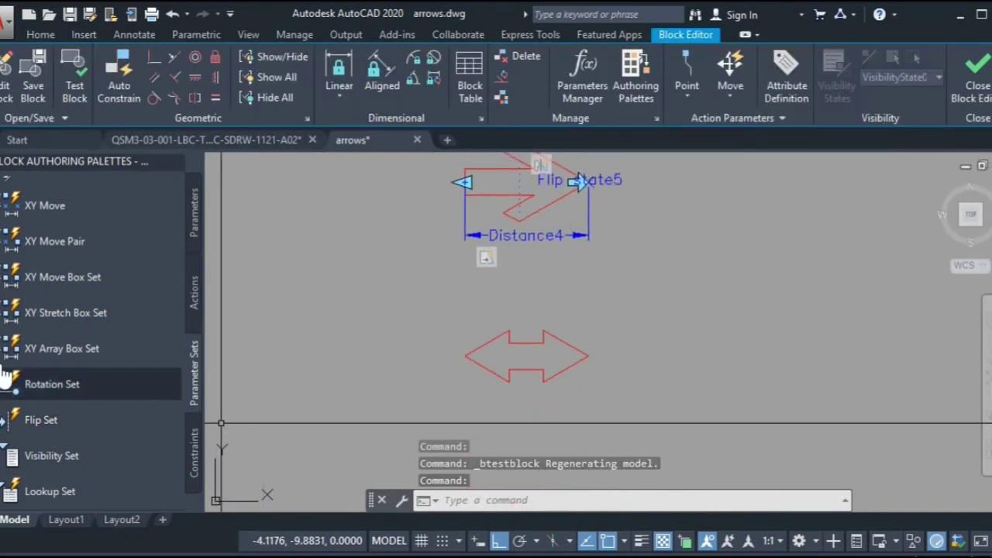
pyautogui.scroll(5, 3, 405)
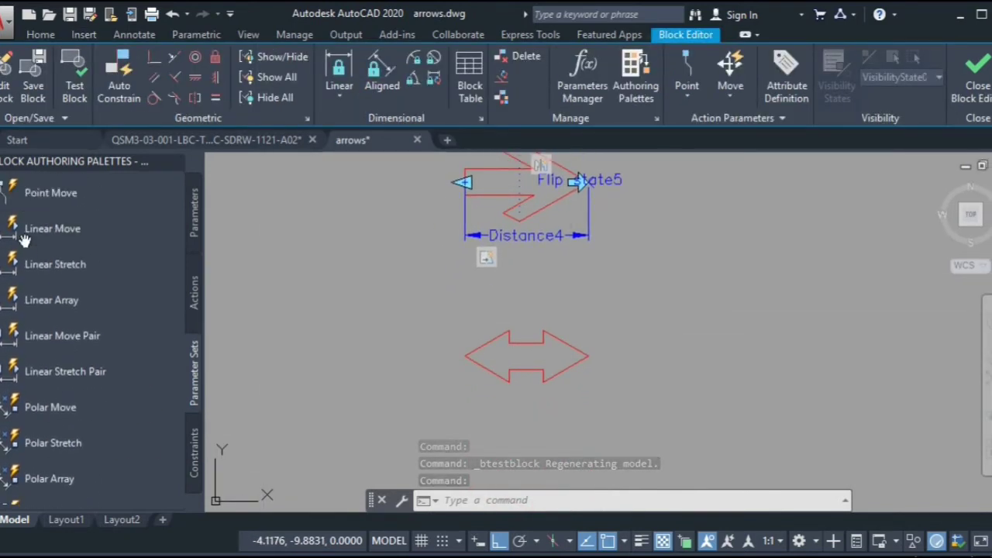
pyautogui.click(46, 264)
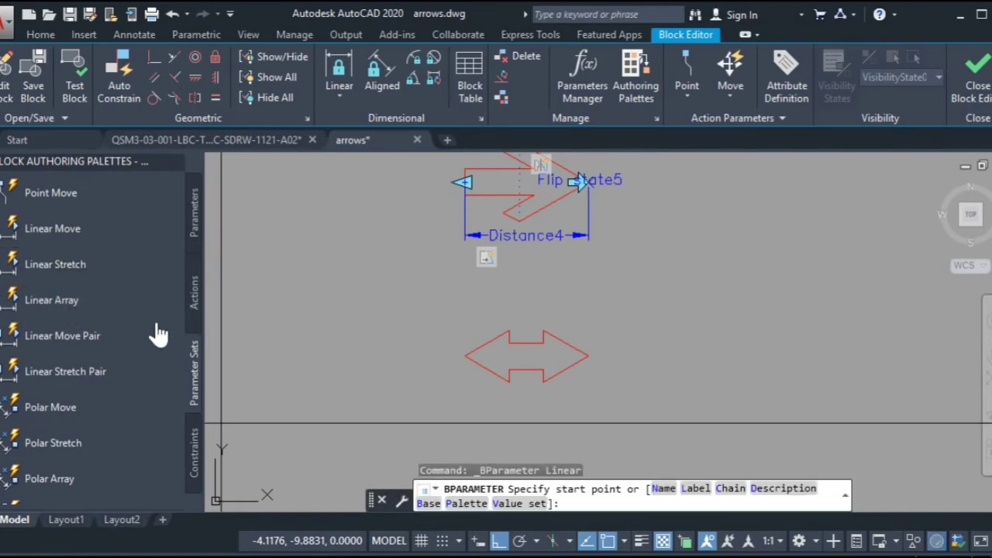
pyautogui.click(588, 356)
pyautogui.click(465, 357)
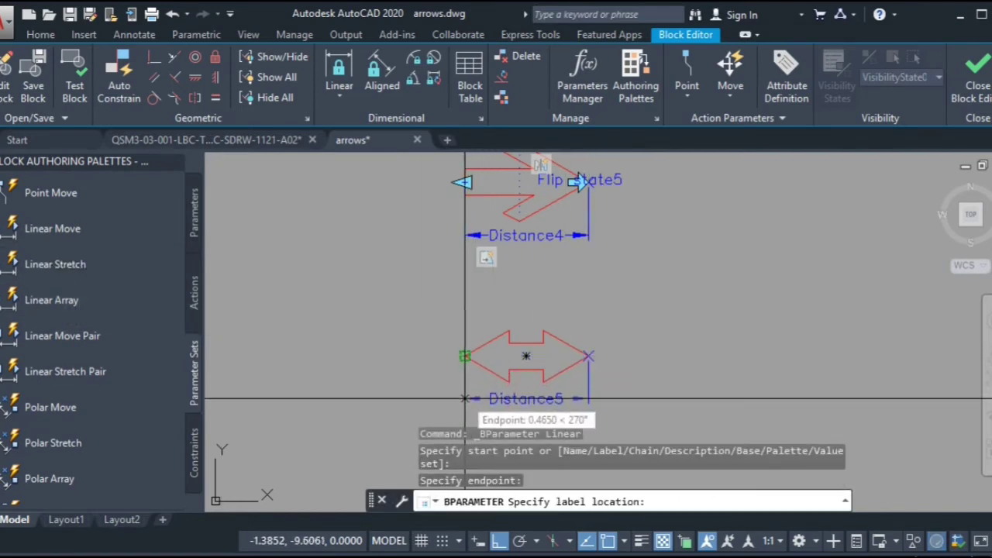
pyautogui.click(465, 402)
# Step: Give the double-headed arrow's stretch action a new selection set, framing the left head and including the arrow and its linear parameter
pyautogui.moveTo(460, 354)
pyautogui.mouseDown(button='middle')
pyautogui.moveTo(436, 328)
pyautogui.moveTo(458, 310)
pyautogui.mouseUp(button='middle')
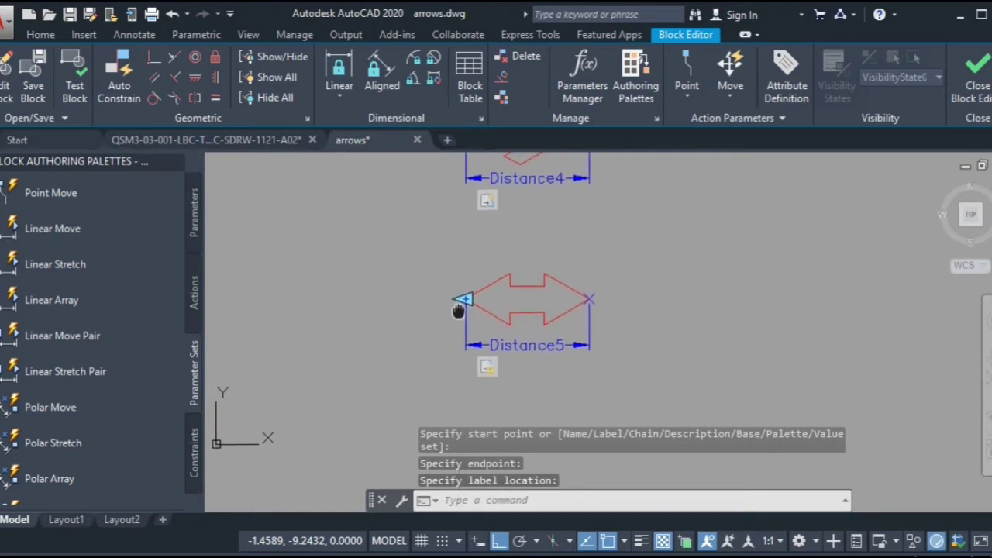
pyautogui.rightClick(488, 370)
pyautogui.moveTo(543, 404)
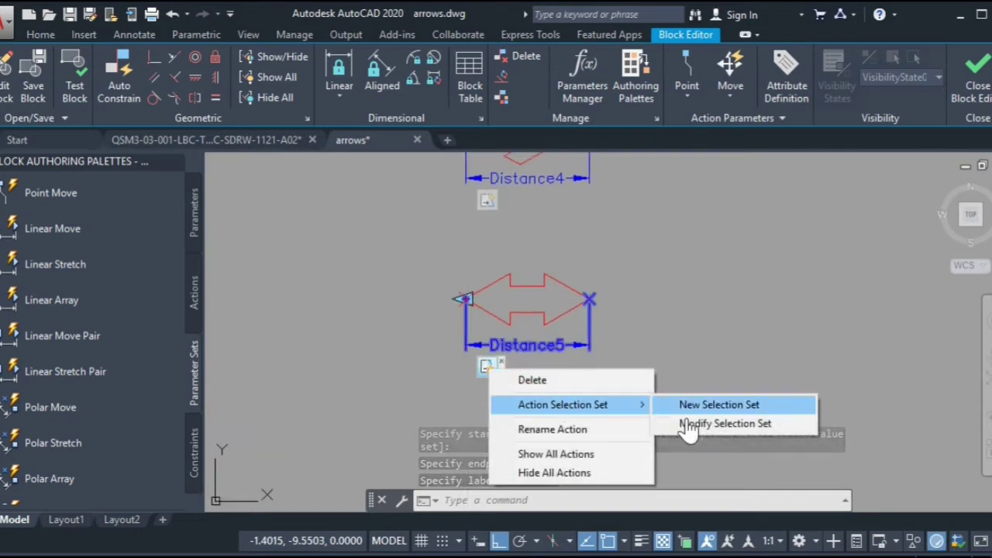
pyautogui.click(727, 415)
pyautogui.scroll(2, 553, 310)
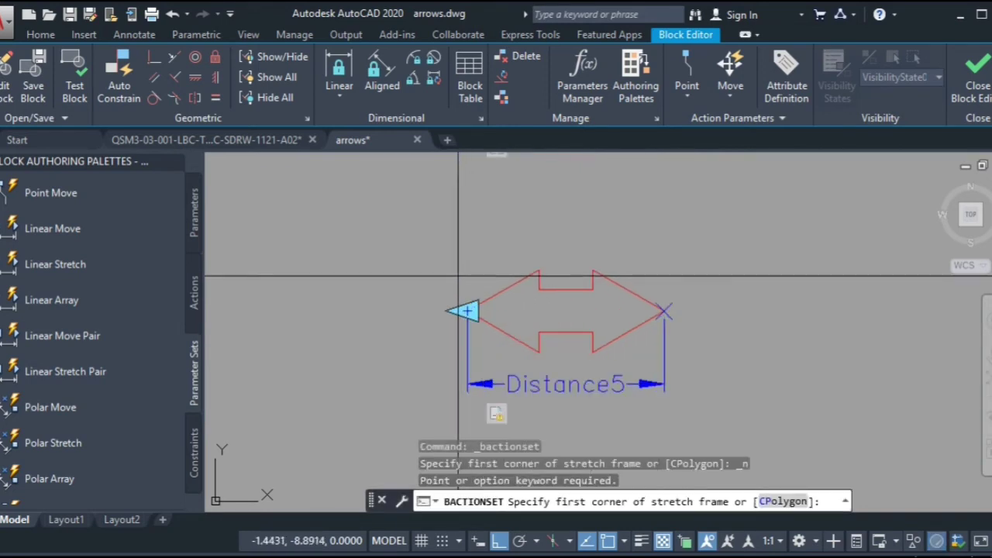
pyautogui.click(422, 241)
pyautogui.click(561, 362)
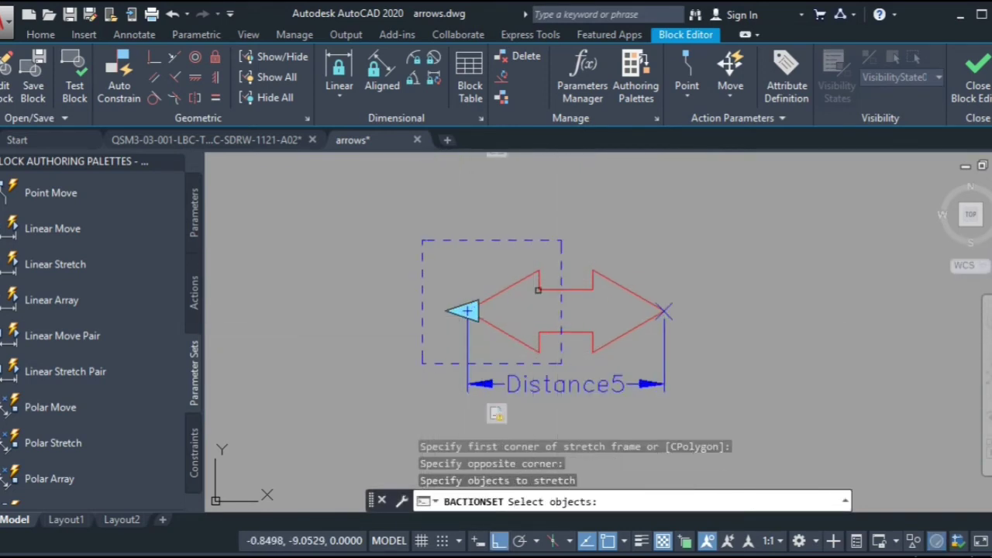
pyautogui.click(443, 347)
pyautogui.press('Return')
pyautogui.scroll(-3, 467, 302)
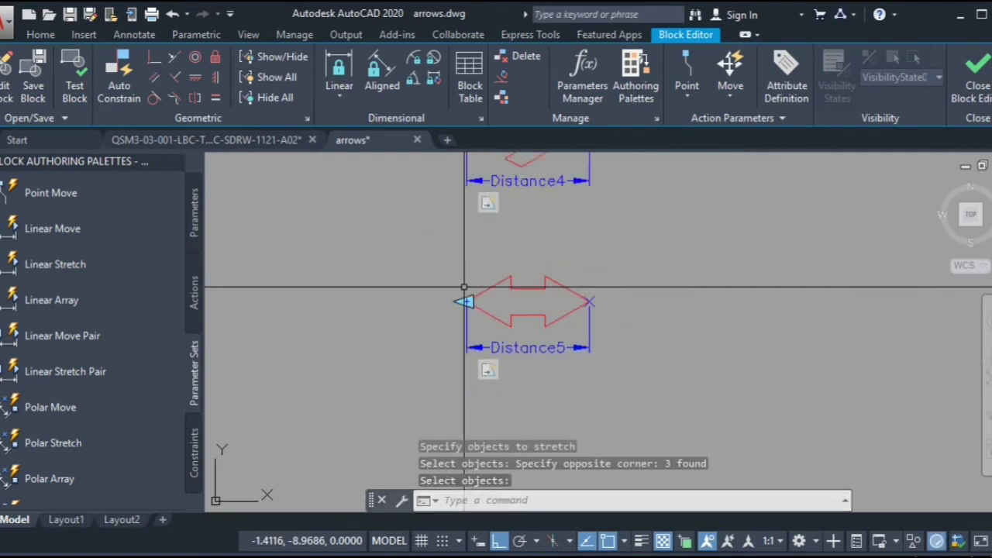
# Step: Add a Flip Set to the double-headed arrow, with its reflection line through the right head's outer corners and the label inside that head
pyautogui.scroll(-5, 93, 333)
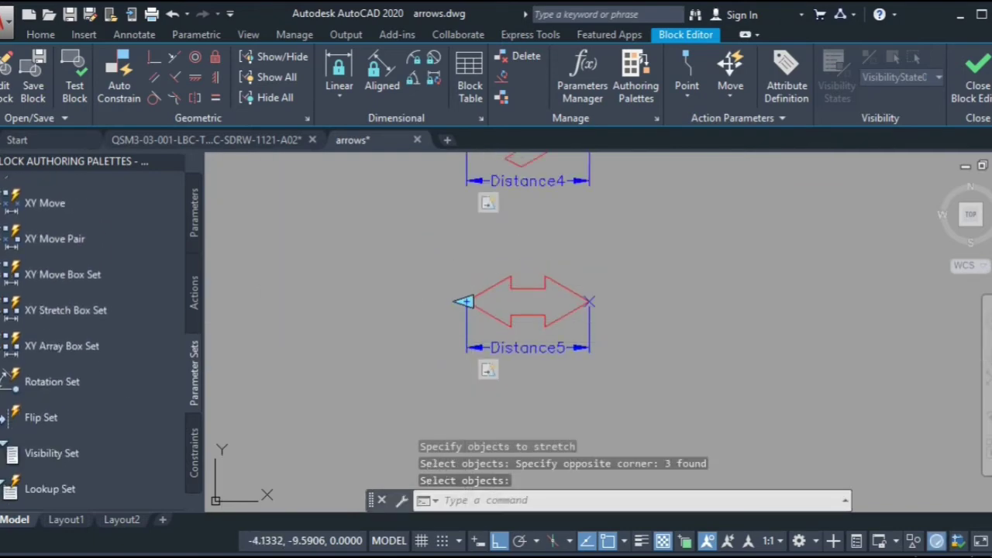
pyautogui.click(31, 417)
pyautogui.scroll(3, 552, 304)
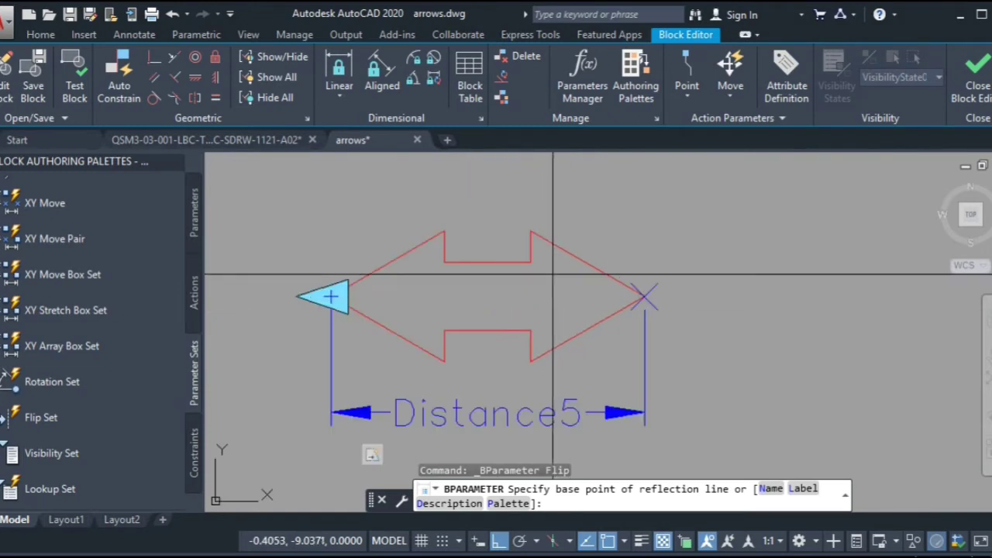
pyautogui.click(531, 231)
pyautogui.click(530, 361)
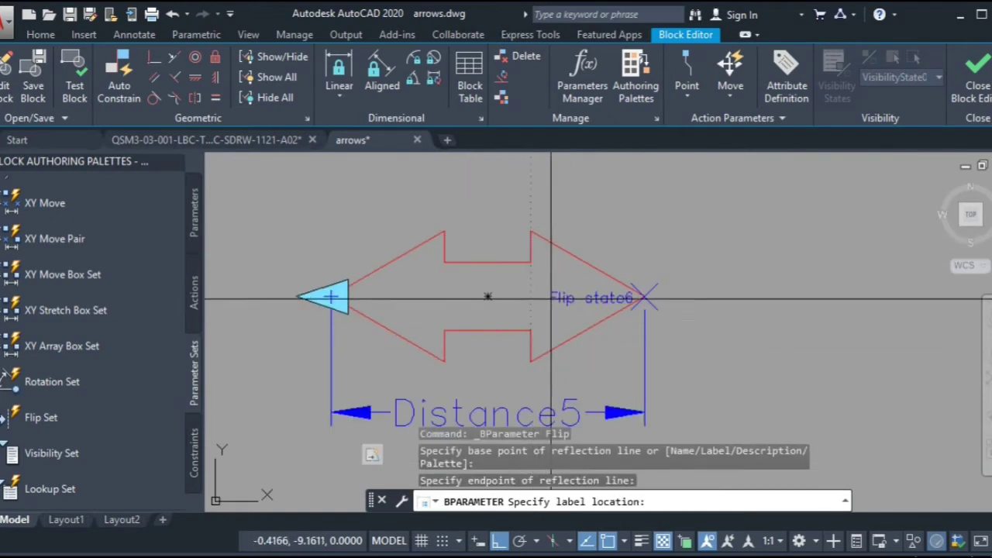
pyautogui.click(554, 293)
# Step: Move the double-headed arrow's flip grip from the right head's upper corner to the right tip
pyautogui.click(530, 231)
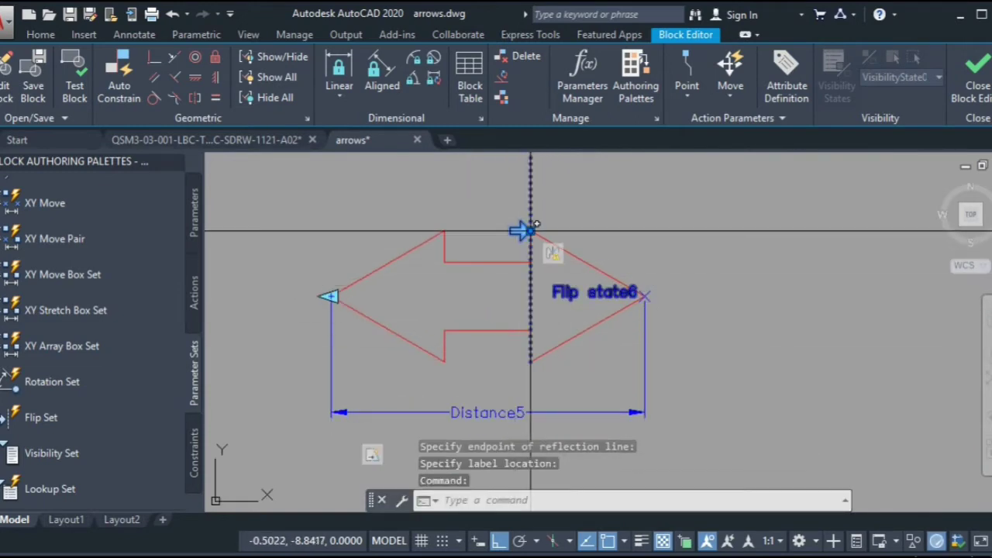
pyautogui.click(531, 231)
pyautogui.scroll(5, 590, 286)
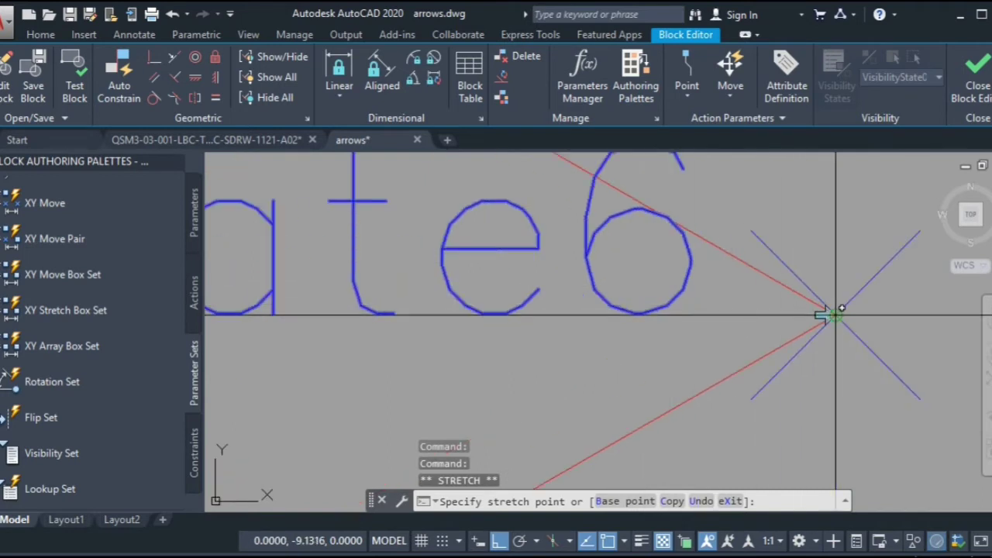
pyautogui.click(828, 310)
pyautogui.scroll(-5, 636, 283)
pyautogui.scroll(-5, 636, 282)
# Step: Give the double-headed arrow's flip action a new selection set including the arrow and its linear and flip parameters
pyautogui.rightClick(591, 288)
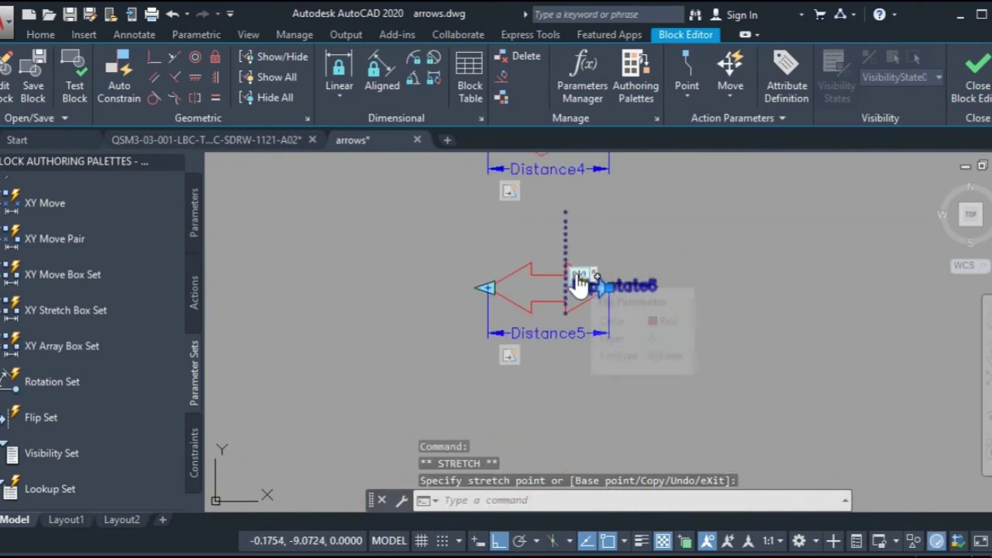
pyautogui.moveTo(683, 316)
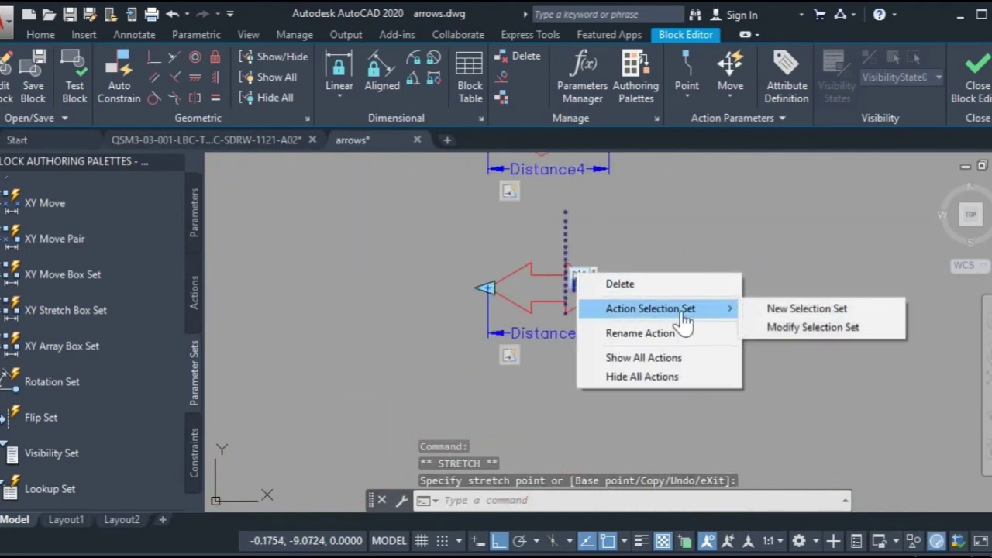
pyautogui.click(785, 314)
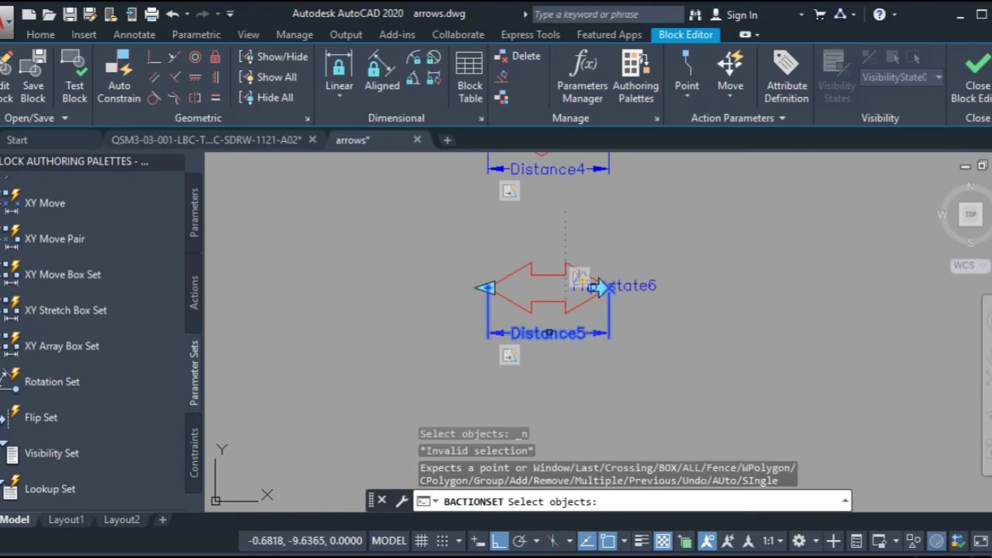
pyautogui.click(549, 333)
pyautogui.click(753, 232)
pyautogui.click(459, 359)
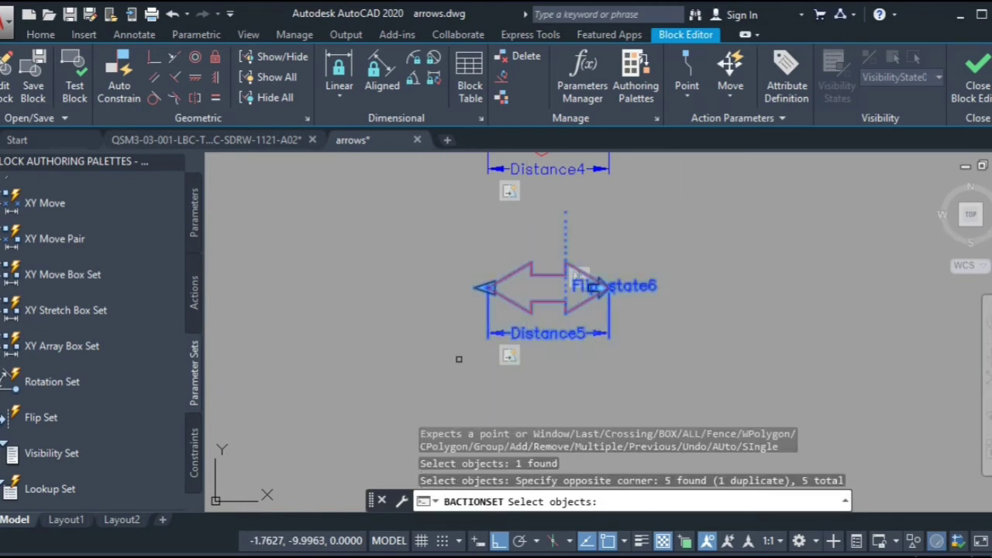
pyautogui.press('Return')
# Step: Add a Visibility Set to the block, placing its parameter to the right of the upper arrows
pyautogui.scroll(-6, 443, 333)
pyautogui.moveTo(544, 313); pyautogui.dragTo(509, 389, button='middle')
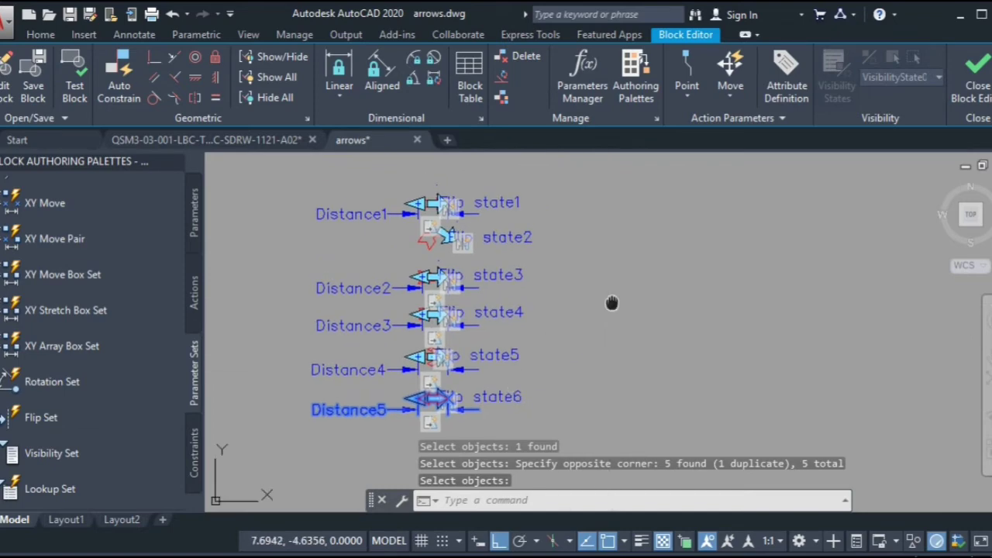
pyautogui.moveTo(613, 302); pyautogui.dragTo(613, 302, button='middle')
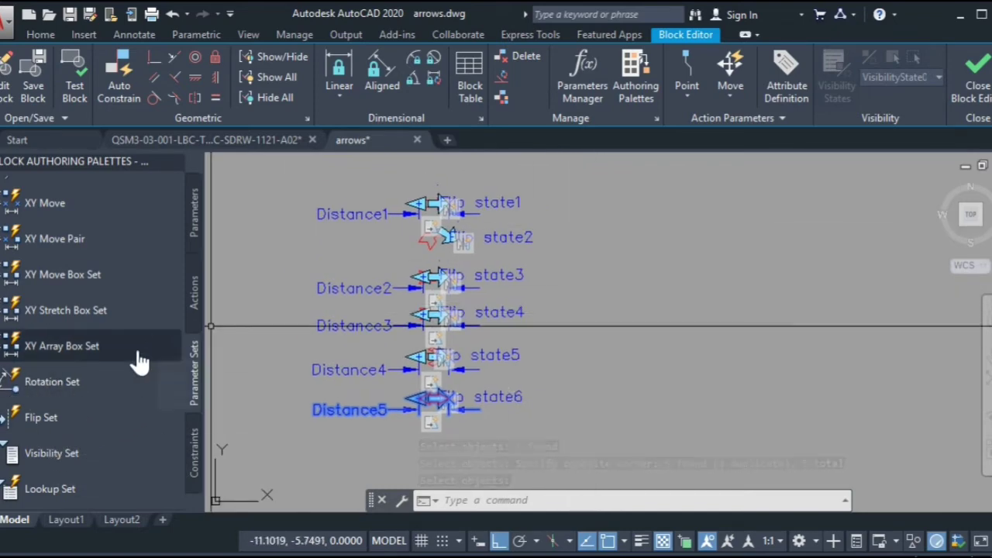
pyautogui.moveTo(597, 352); pyautogui.dragTo(597, 349, button='middle')
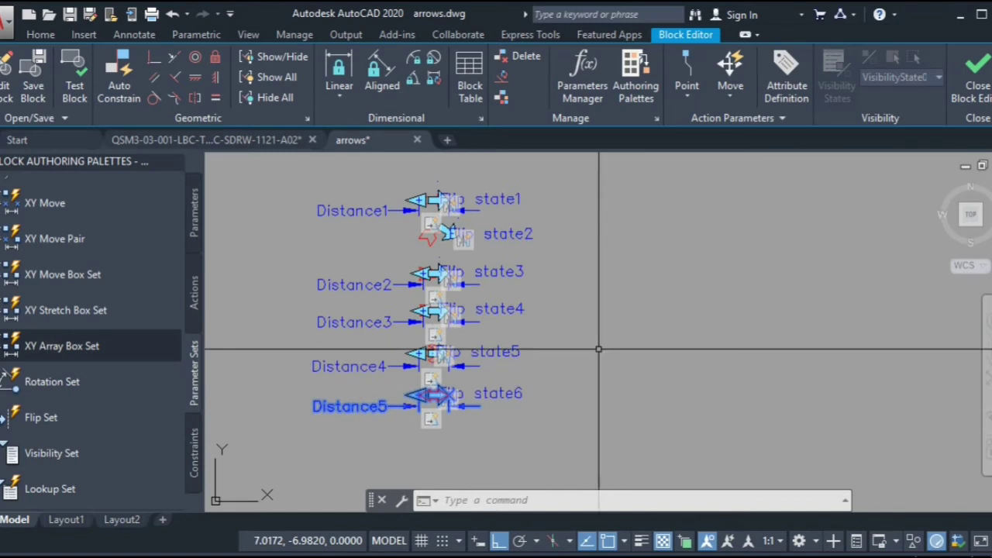
pyautogui.click(35, 455)
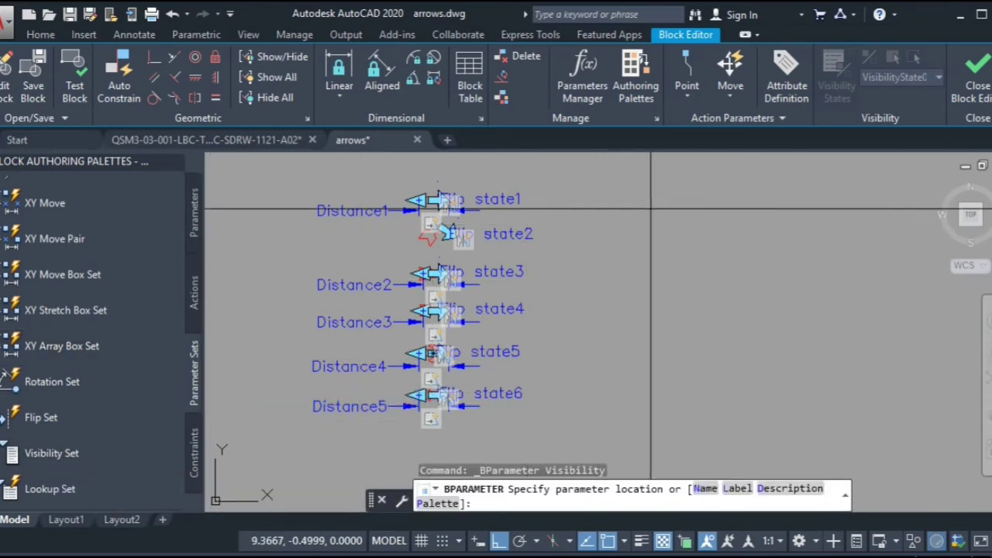
pyautogui.moveTo(630, 260); pyautogui.dragTo(643, 268, button='middle')
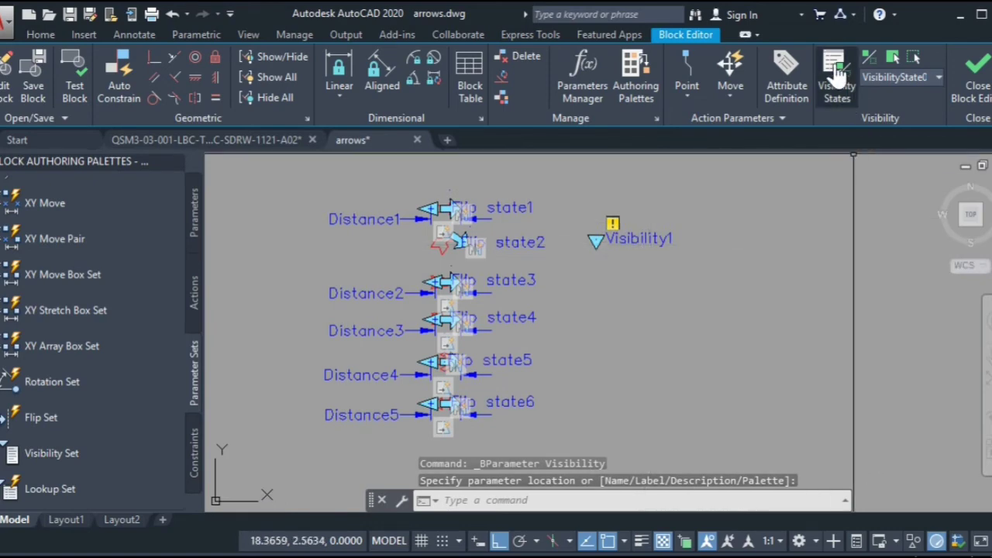
# Step: Rename the default visibility state to single and add new states arched and flex, both hiding all existing objects
pyautogui.click(835, 97)
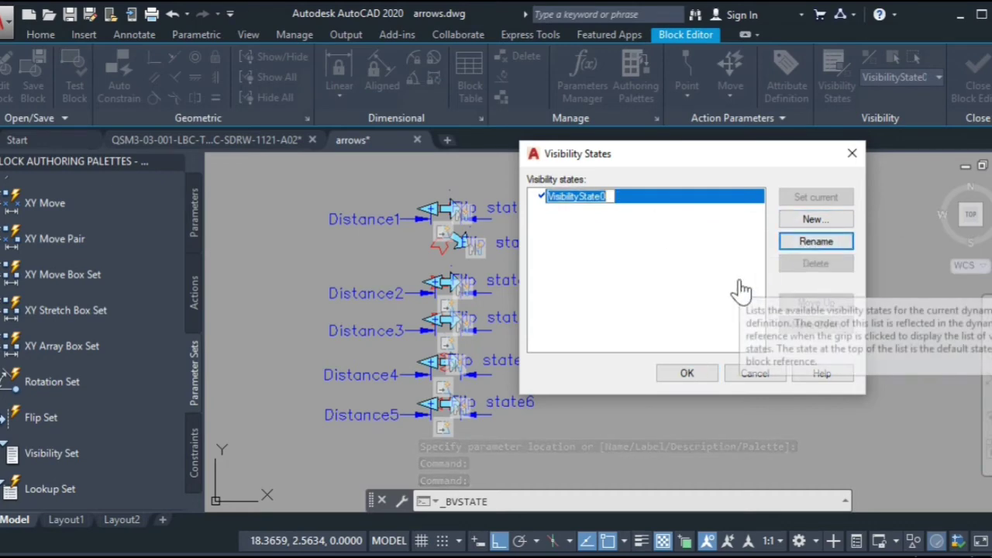
pyautogui.write('single')
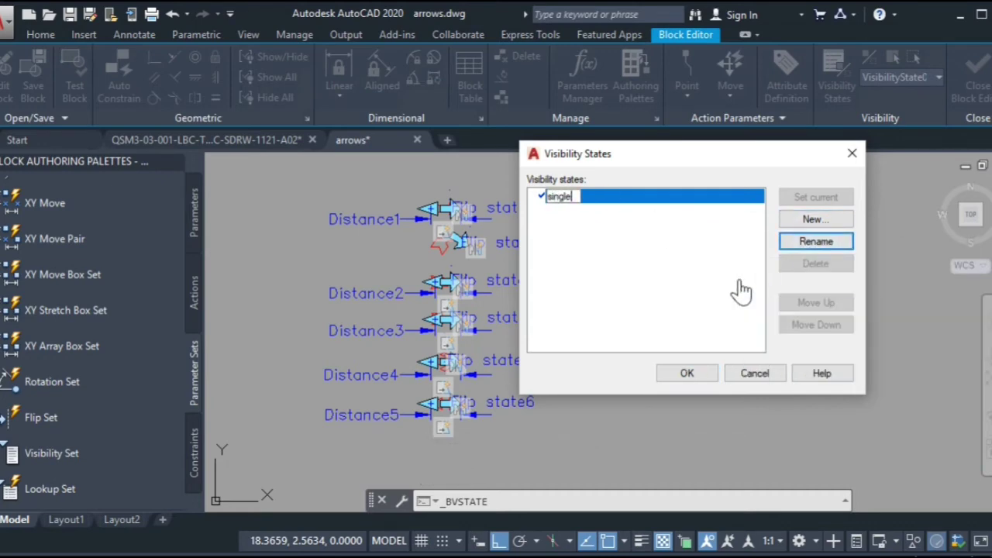
pyautogui.click(815, 221)
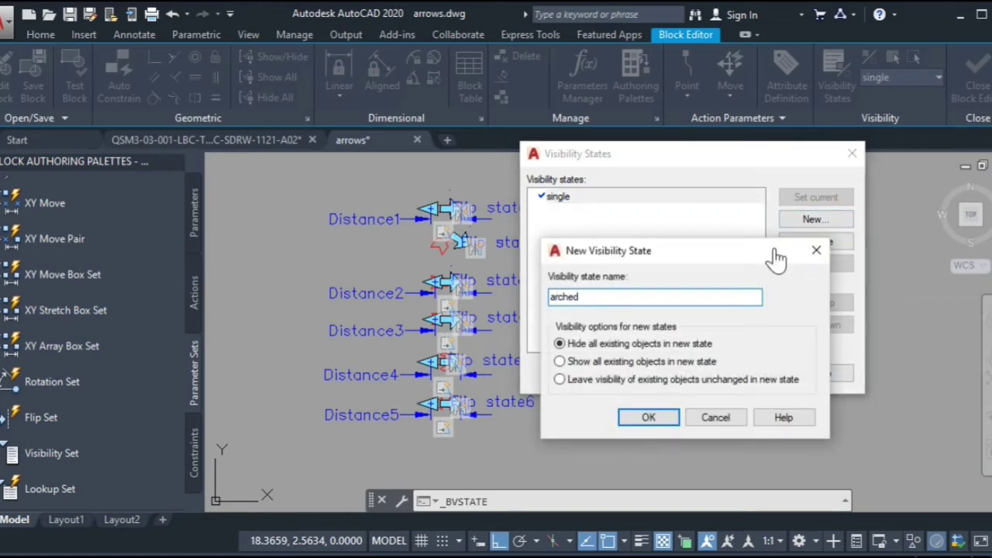
pyautogui.click(651, 419)
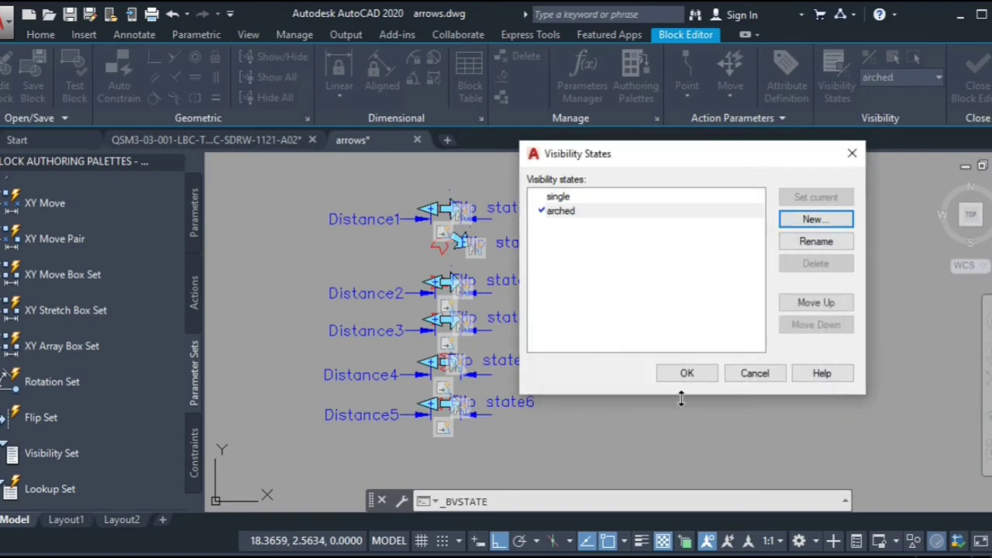
pyautogui.click(812, 226)
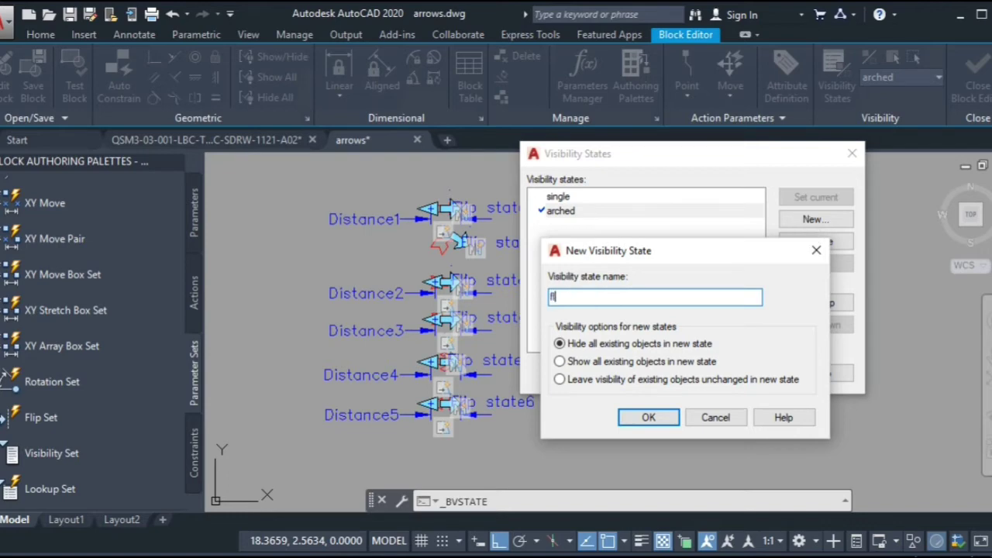
pyautogui.click(637, 423)
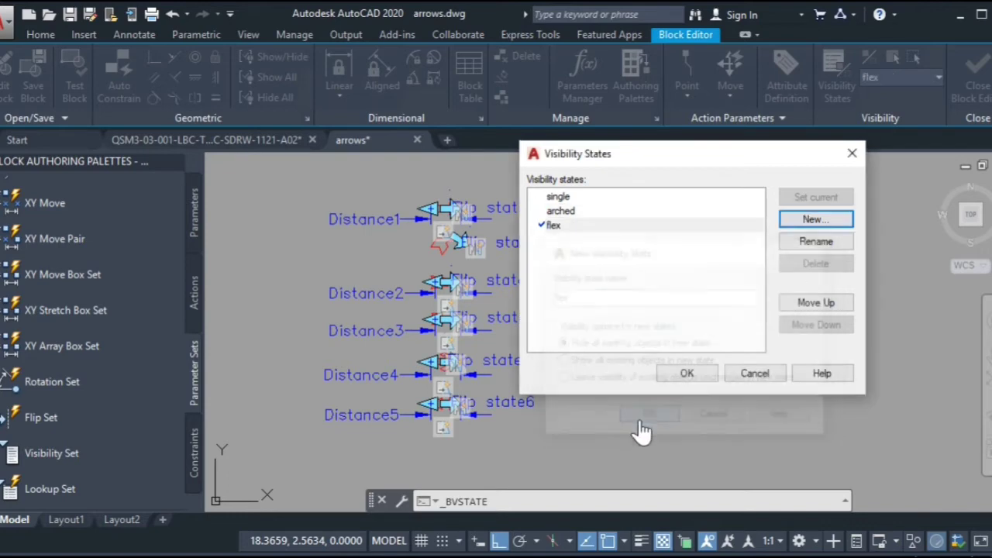
# Step: Add the visibility states tail, fancy and doubled, each hiding all existing objects, and accept the list of states
pyautogui.click(812, 223)
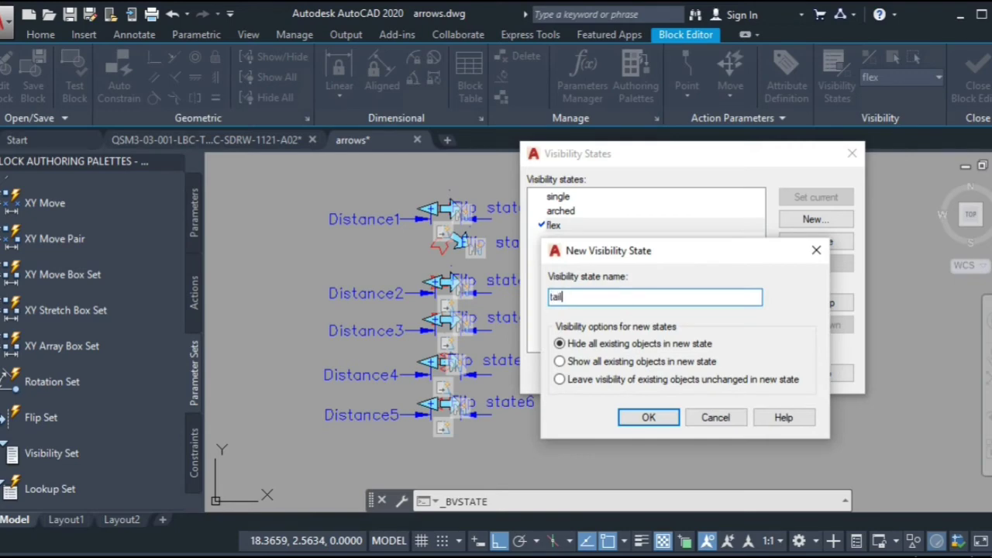
pyautogui.click(637, 423)
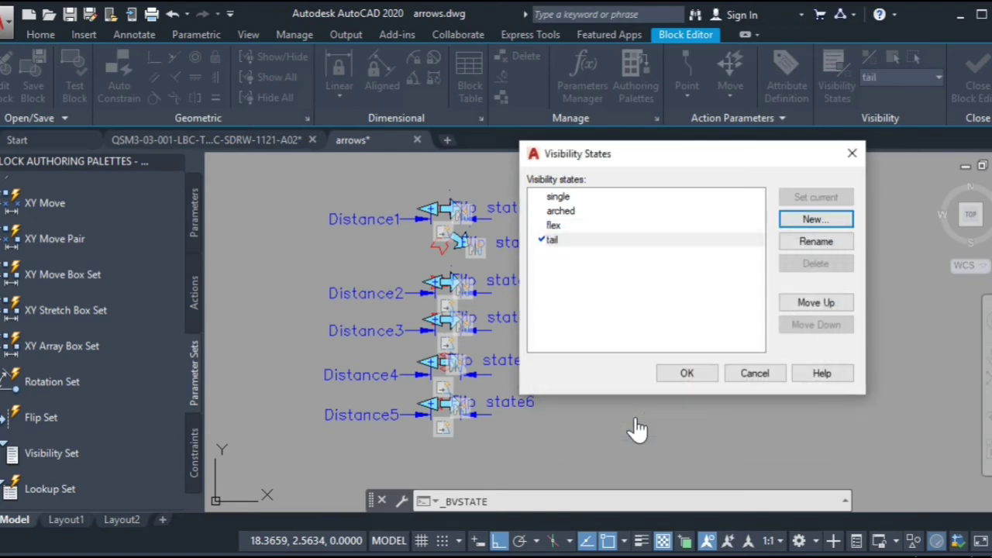
pyautogui.click(808, 221)
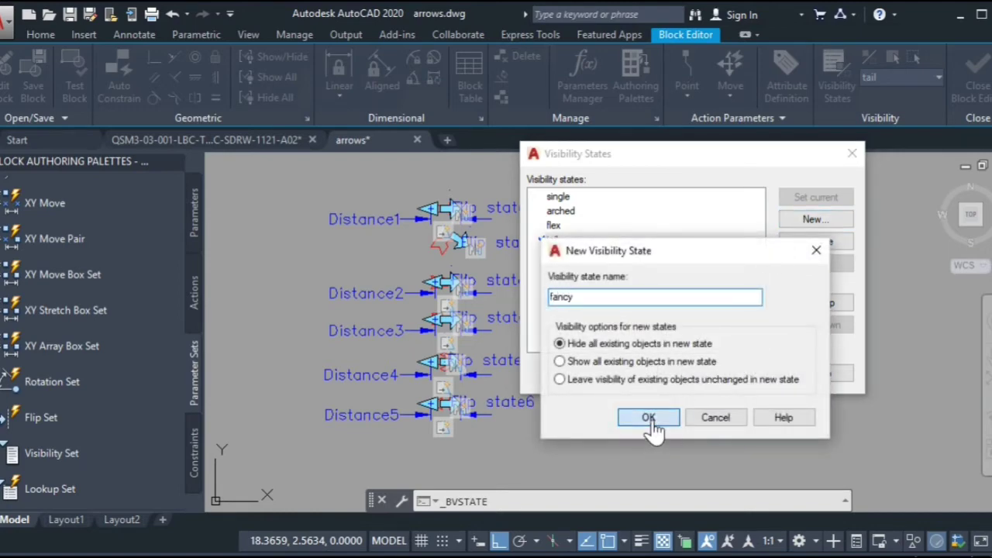
pyautogui.click(648, 419)
pyautogui.click(810, 223)
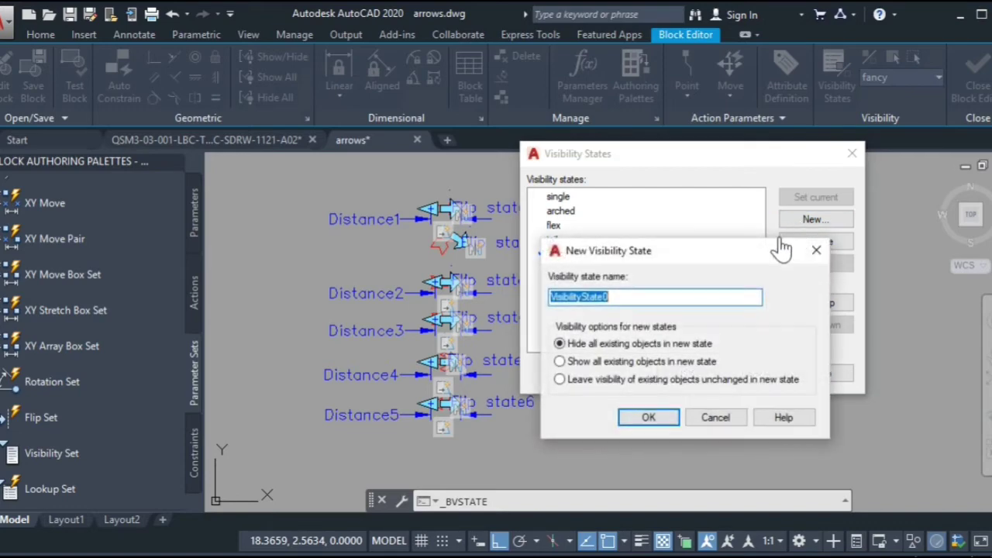
pyautogui.click(650, 418)
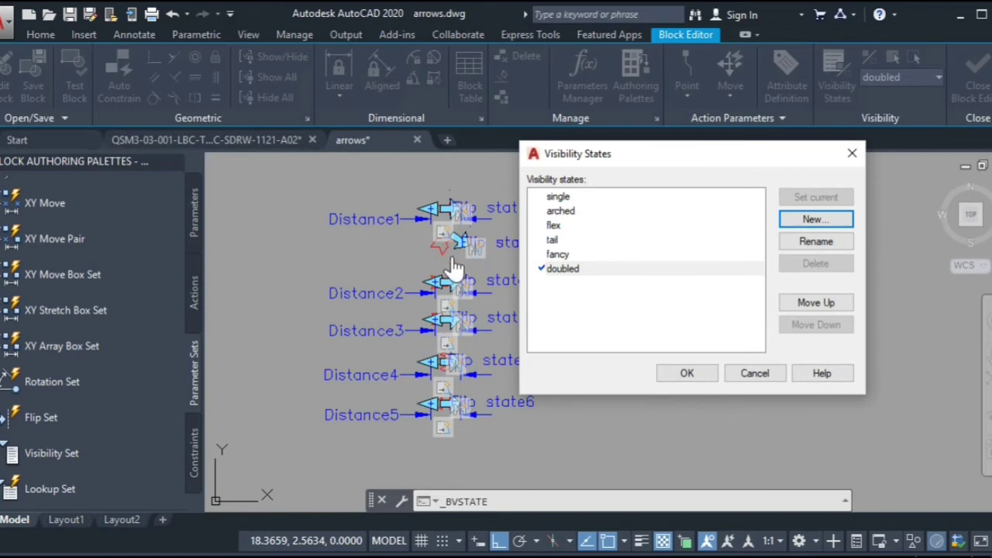
pyautogui.click(687, 375)
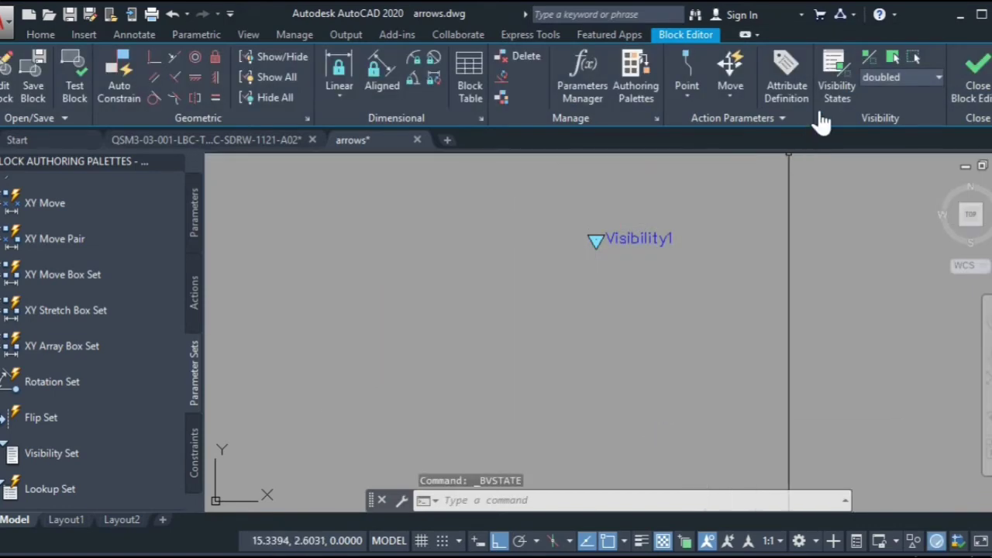
# Step: Set BVMODE to 1 to display hidden objects dimmed, and hide all six arrows with their parameters in the single state
pyautogui.click(869, 59)
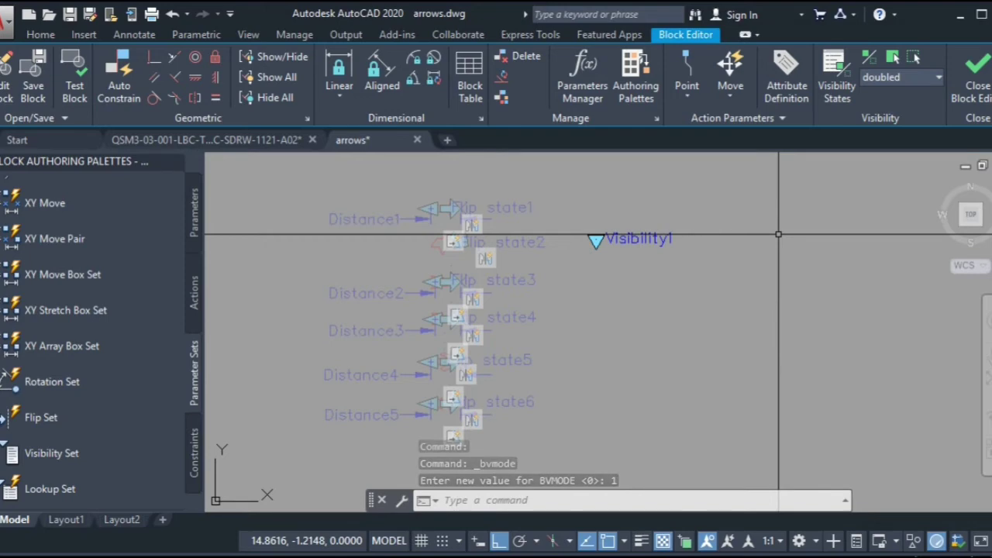
pyautogui.click(899, 77)
pyautogui.click(883, 133)
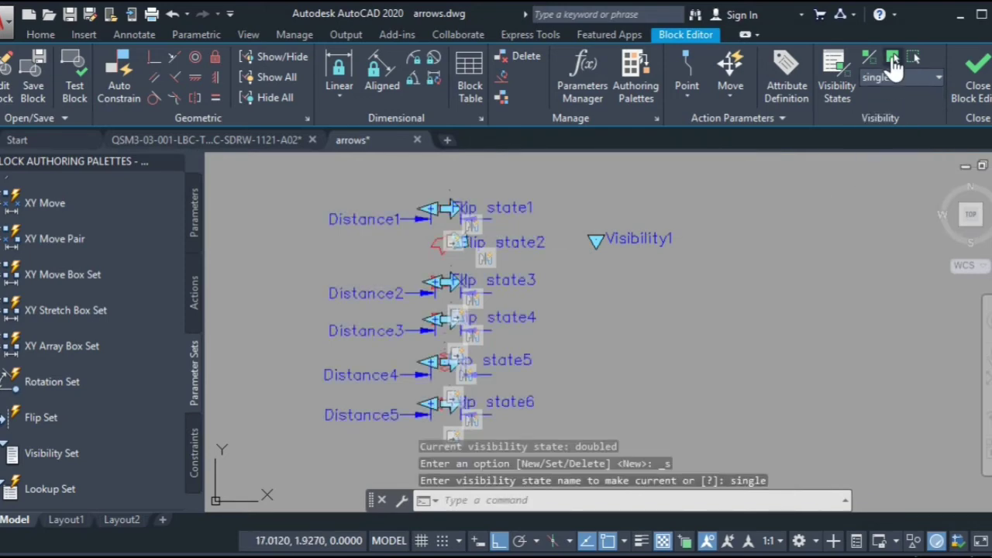
pyautogui.click(893, 62)
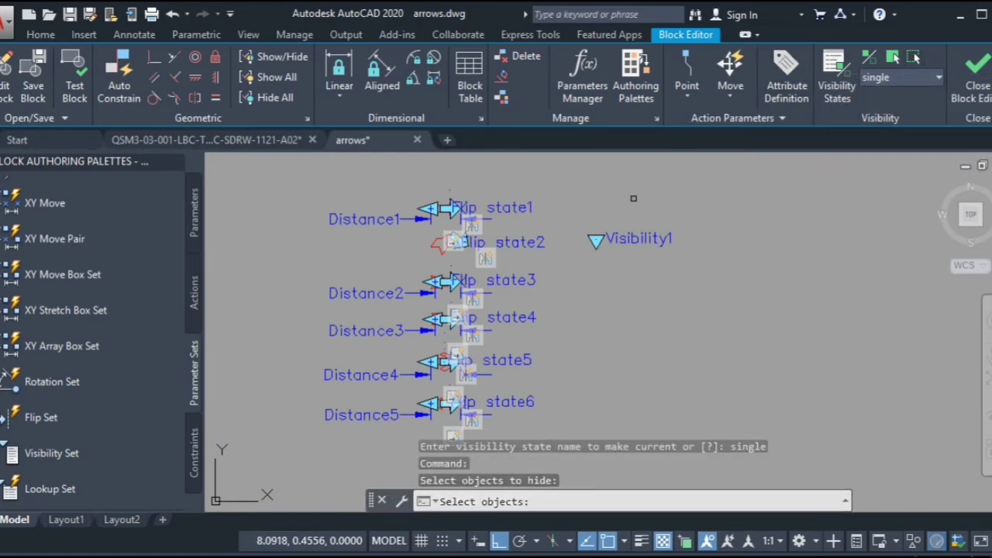
pyautogui.scroll(-2, 633, 182)
pyautogui.scroll(2, 594, 205)
pyautogui.scroll(-2, 606, 183)
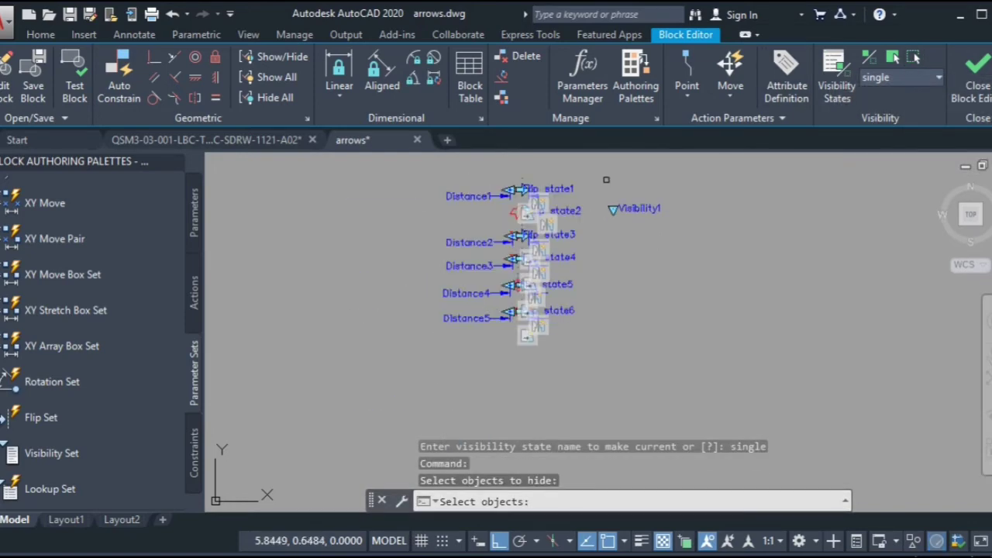
pyautogui.click(602, 155)
pyautogui.click(405, 337)
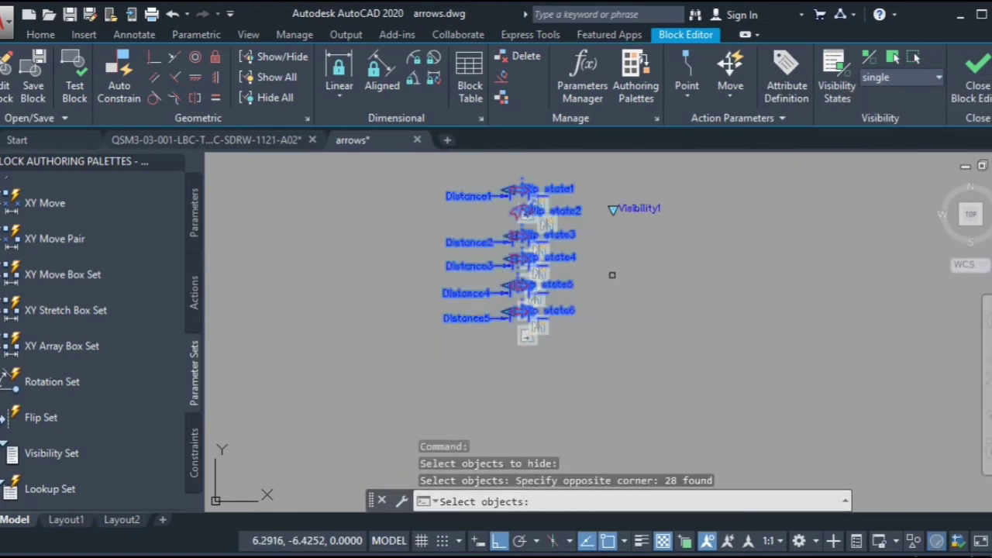
pyautogui.press('Return')
# Step: Make the plain straight arrow at the top and its linear and flip parameters visible in the single state
pyautogui.scroll(2, 594, 266)
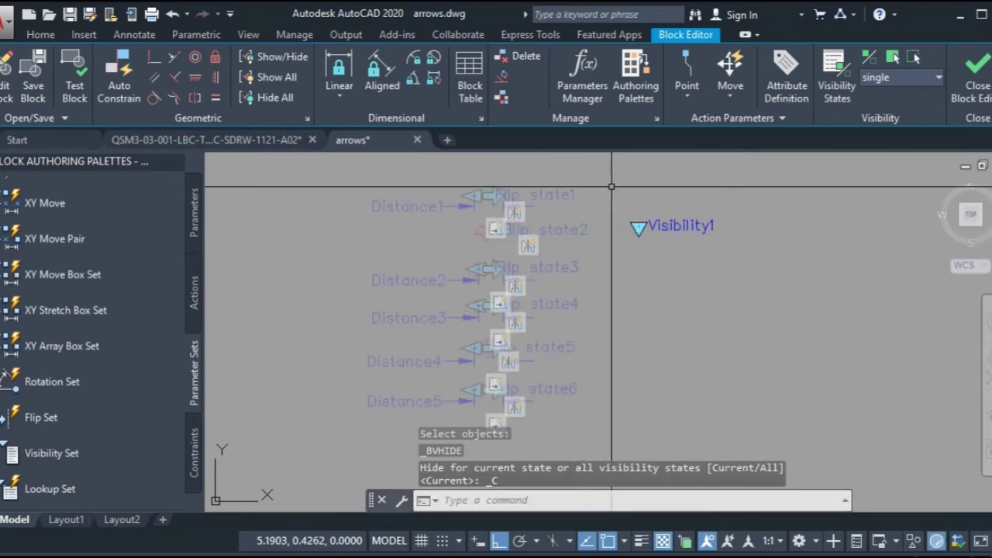
pyautogui.scroll(2, 592, 178)
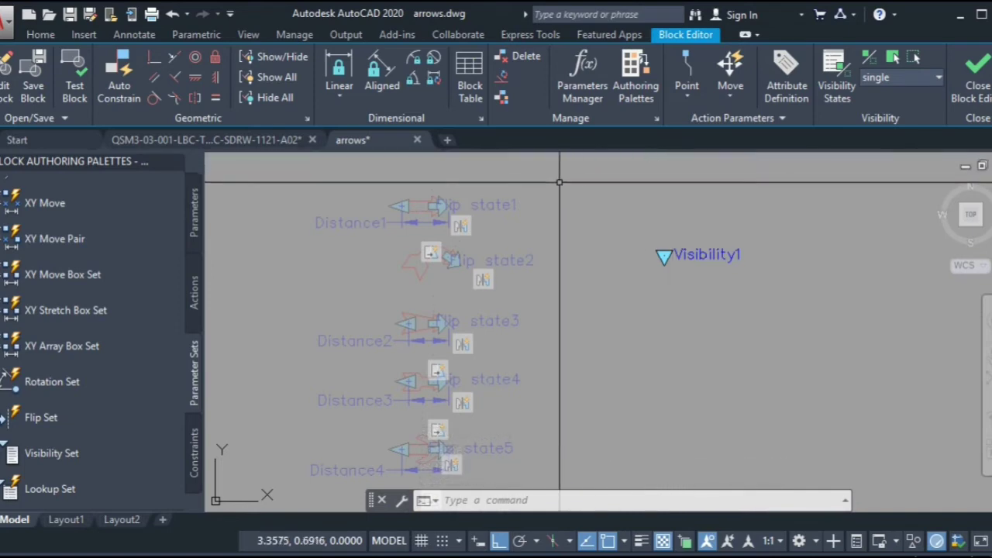
pyautogui.moveTo(540, 194); pyautogui.dragTo(567, 197, button='middle')
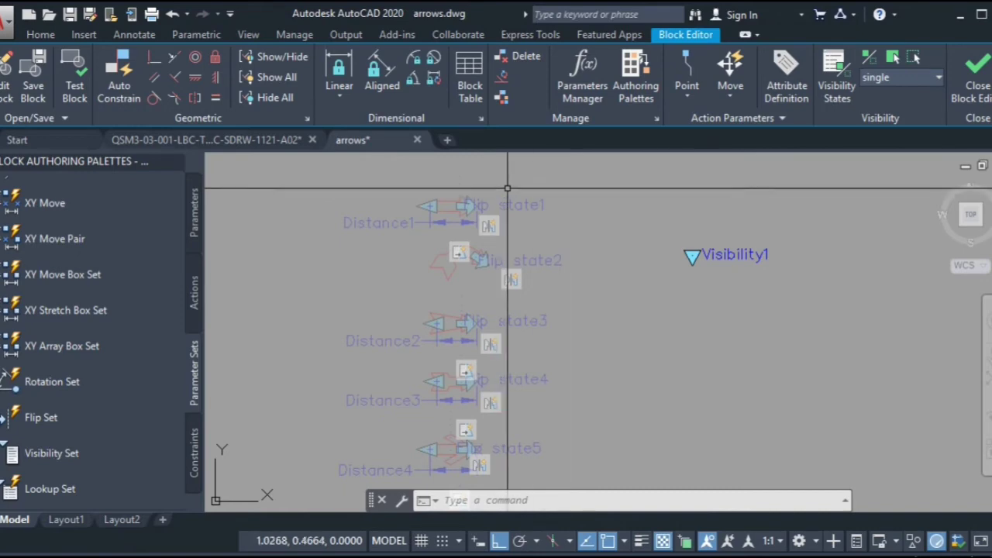
pyautogui.scroll(2, 454, 197)
pyautogui.click(571, 177)
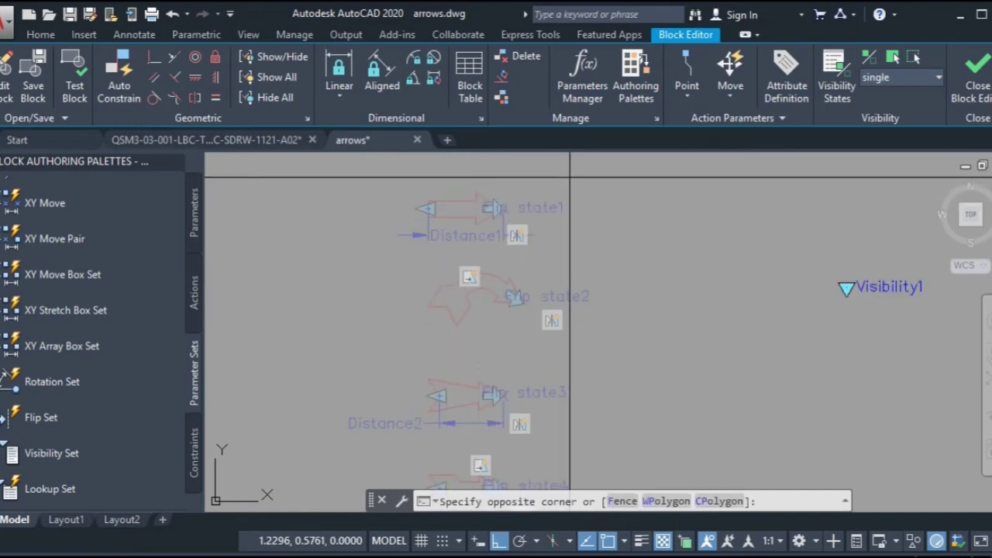
pyautogui.click(383, 227)
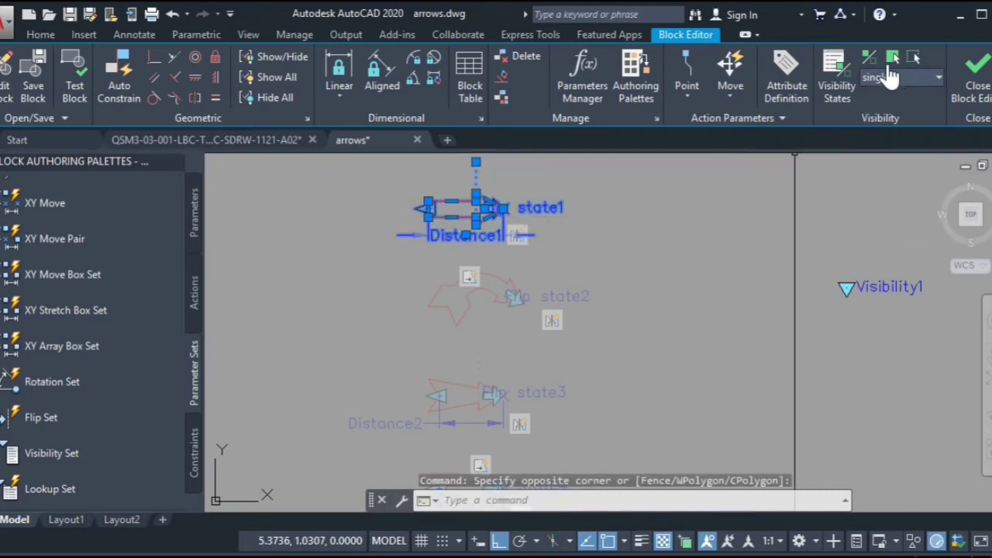
pyautogui.click(893, 61)
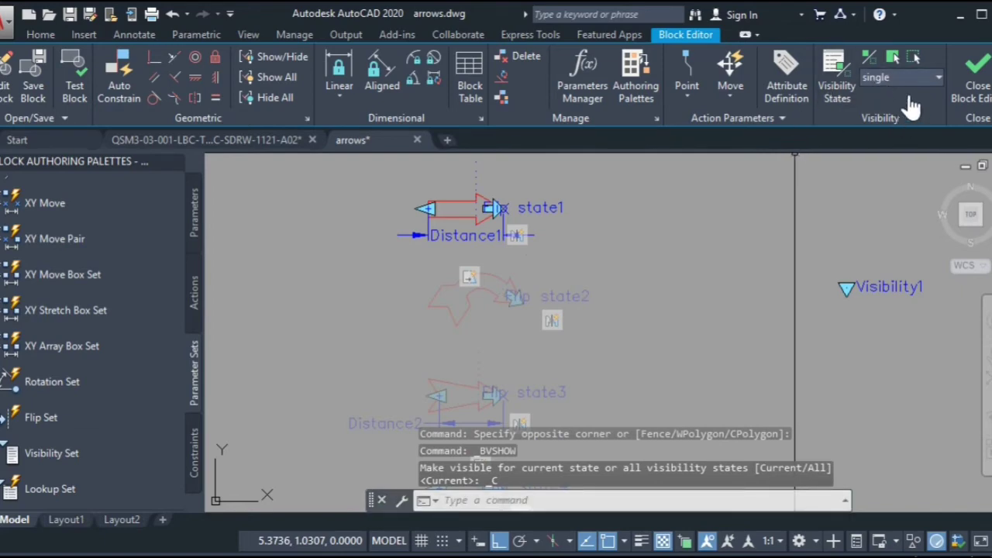
# Step: Make arched the current visibility state and show the curved arrow with its flip parameter in it
pyautogui.click(906, 81)
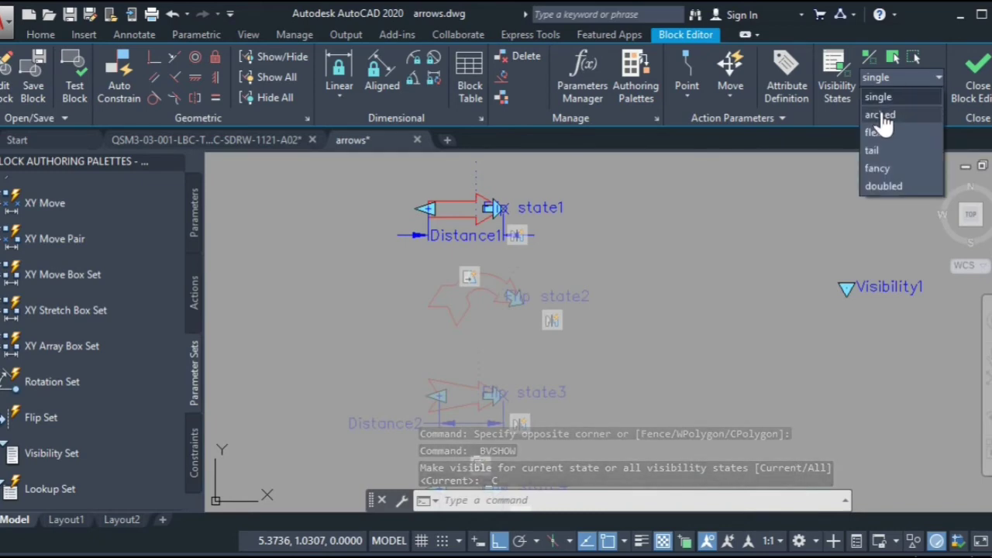
pyautogui.click(881, 115)
pyautogui.moveTo(552, 262)
pyautogui.mouseDown(button='middle')
pyautogui.moveTo(547, 222)
pyautogui.moveTo(570, 208)
pyautogui.mouseUp(button='middle')
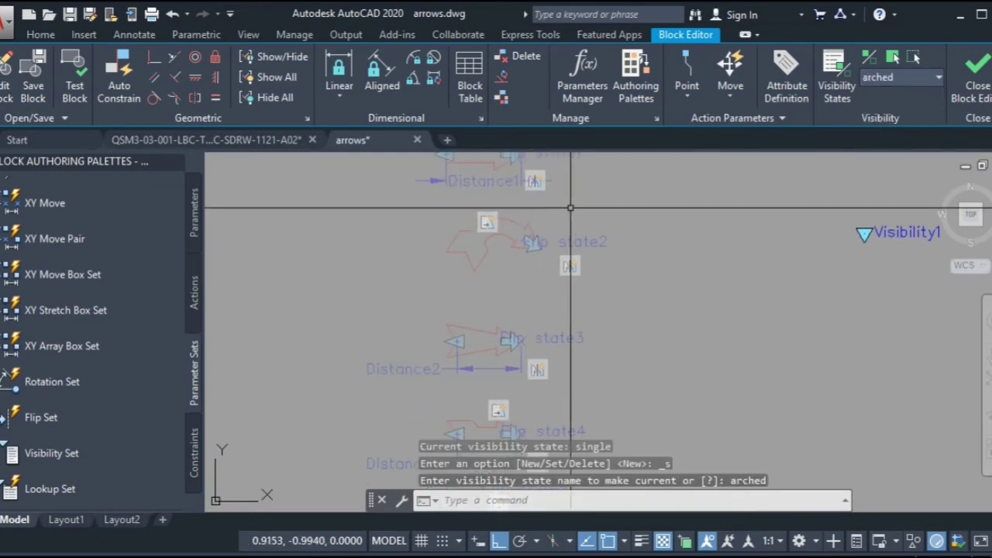
pyautogui.click(602, 206)
pyautogui.click(408, 284)
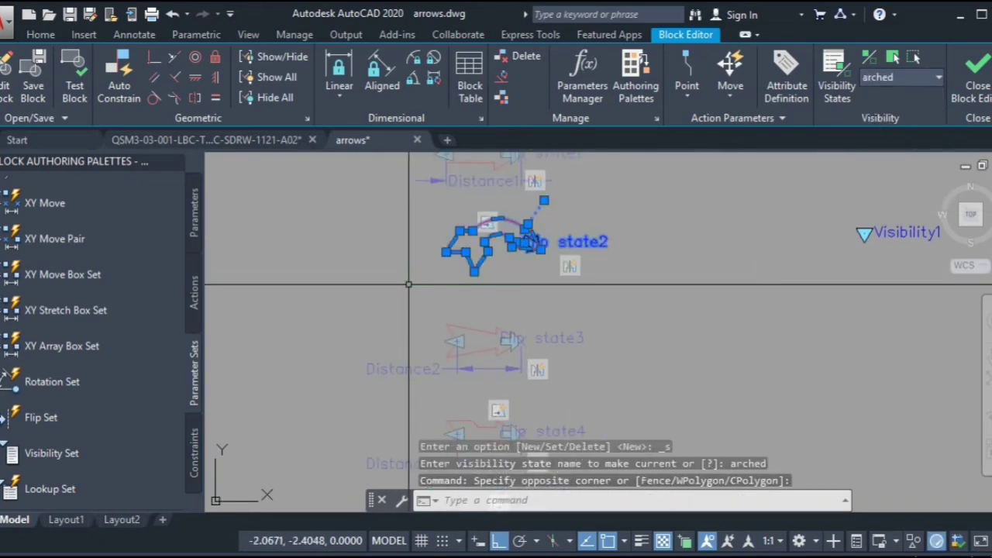
pyautogui.click(893, 59)
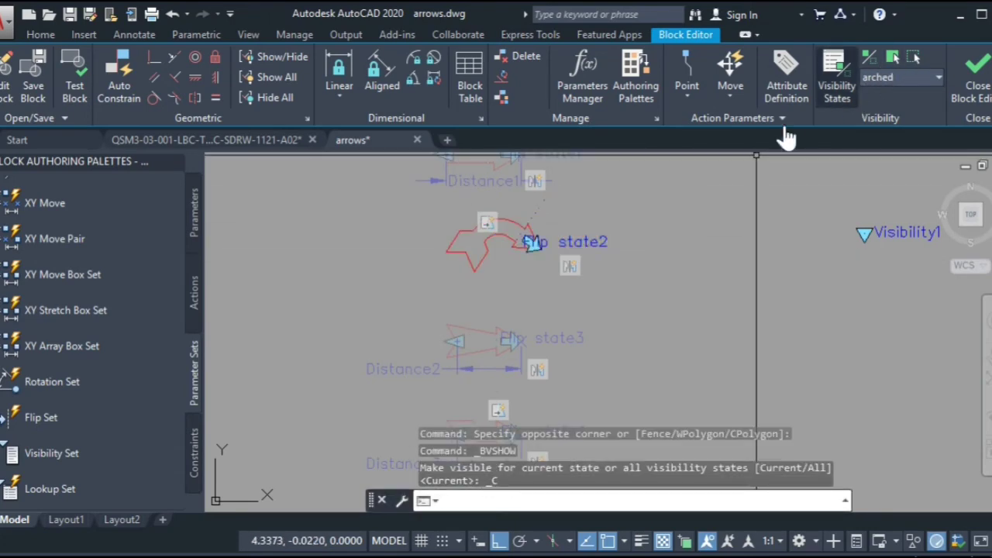
# Step: Make flex the current visibility state and show the third arrow with its linear and flip parameters in it
pyautogui.click(905, 78)
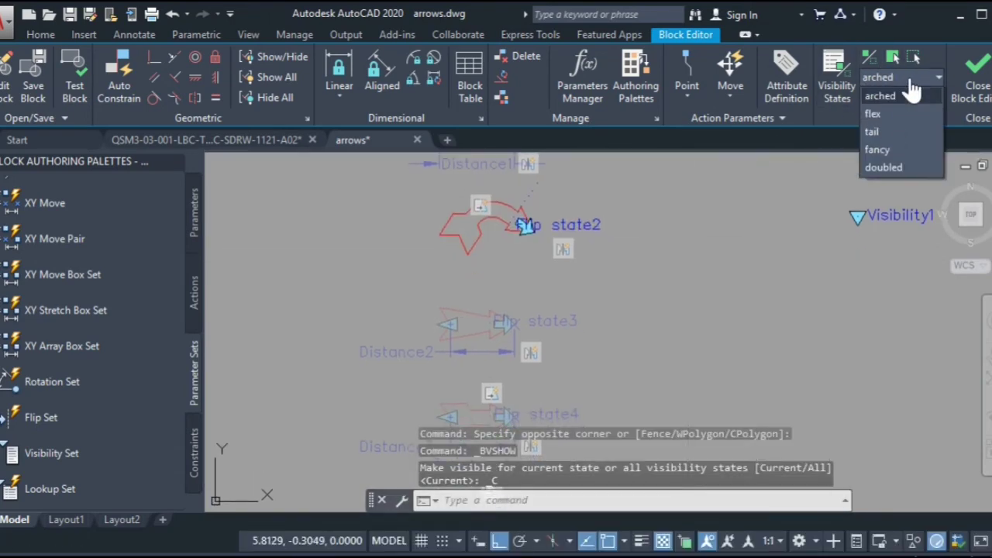
pyautogui.click(875, 133)
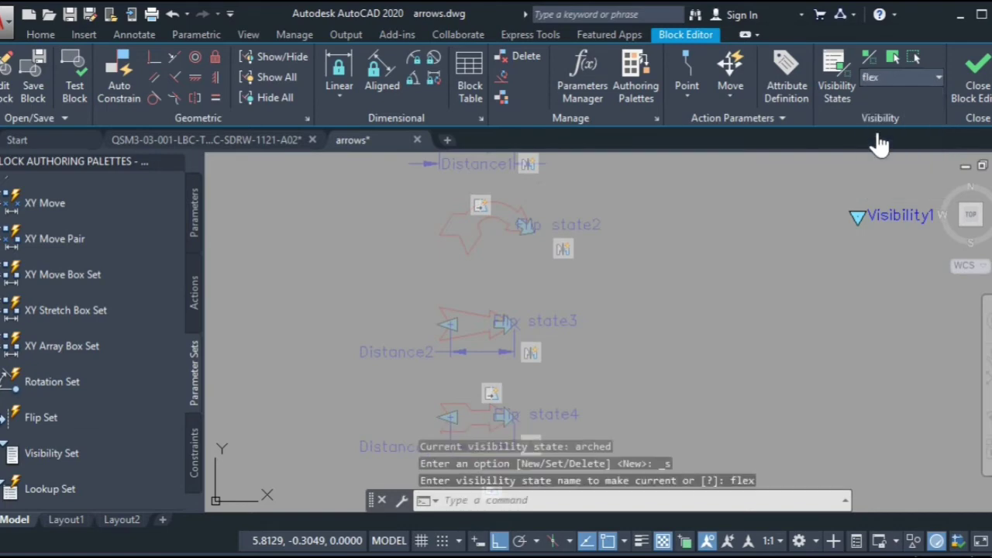
pyautogui.click(593, 276)
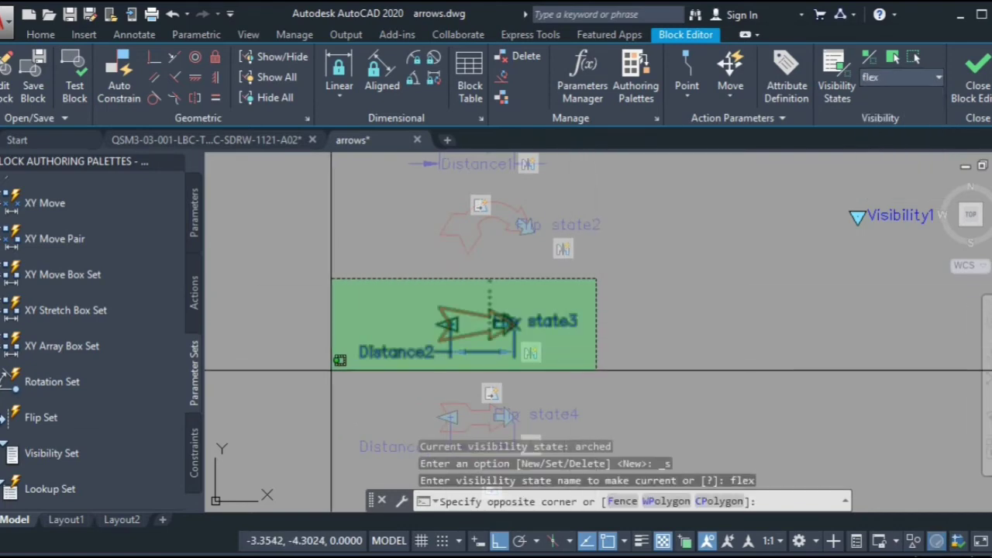
pyautogui.click(330, 371)
pyautogui.click(893, 66)
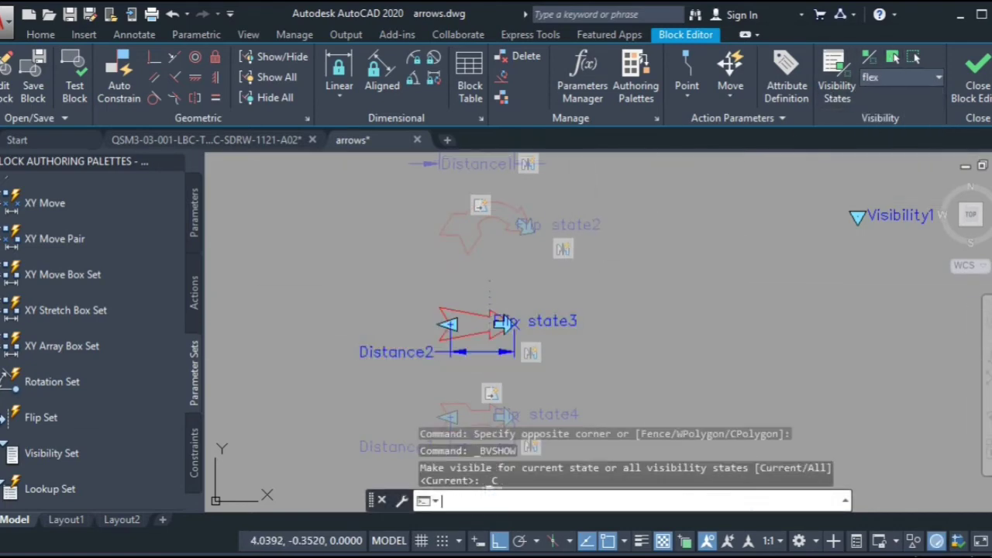
# Step: Make tail the current visibility state and show the fourth arrow with its linear and flip parameters in it
pyautogui.moveTo(618, 280); pyautogui.dragTo(638, 193, button='middle')
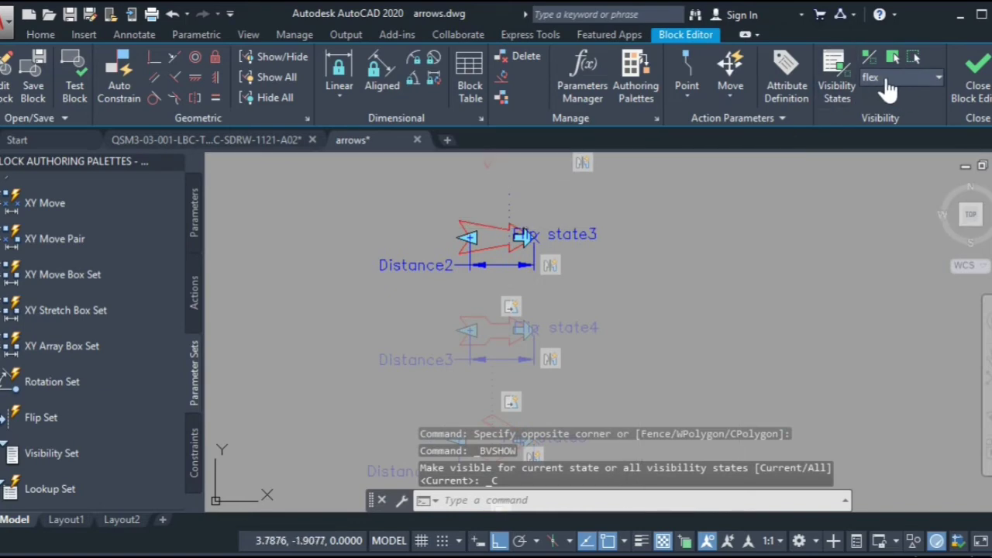
pyautogui.click(886, 77)
pyautogui.click(876, 146)
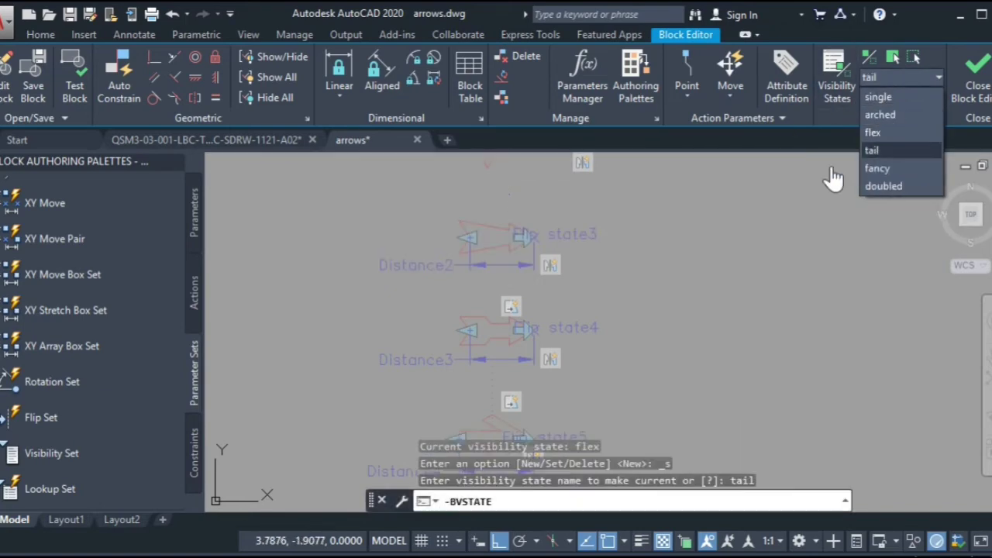
pyautogui.click(616, 293)
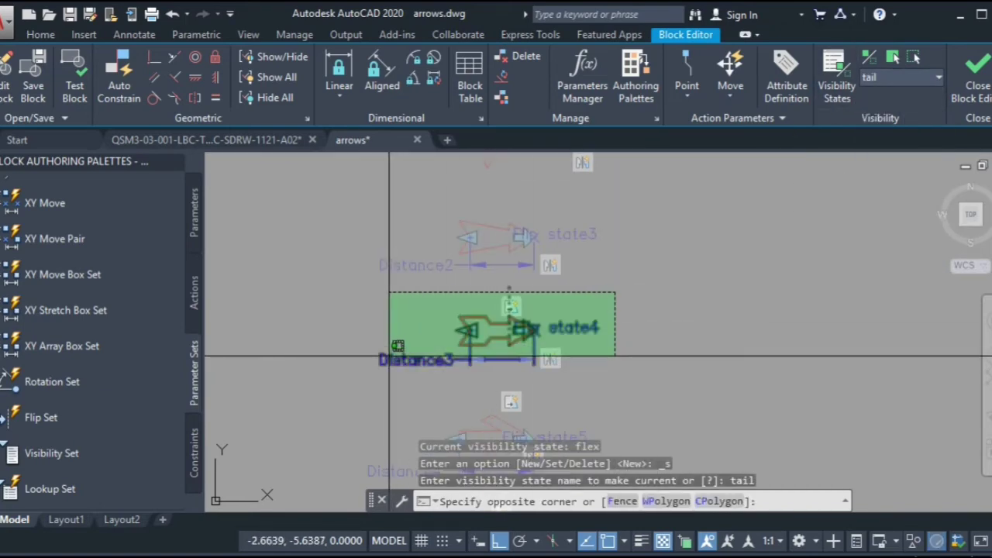
pyautogui.click(389, 357)
pyautogui.click(893, 65)
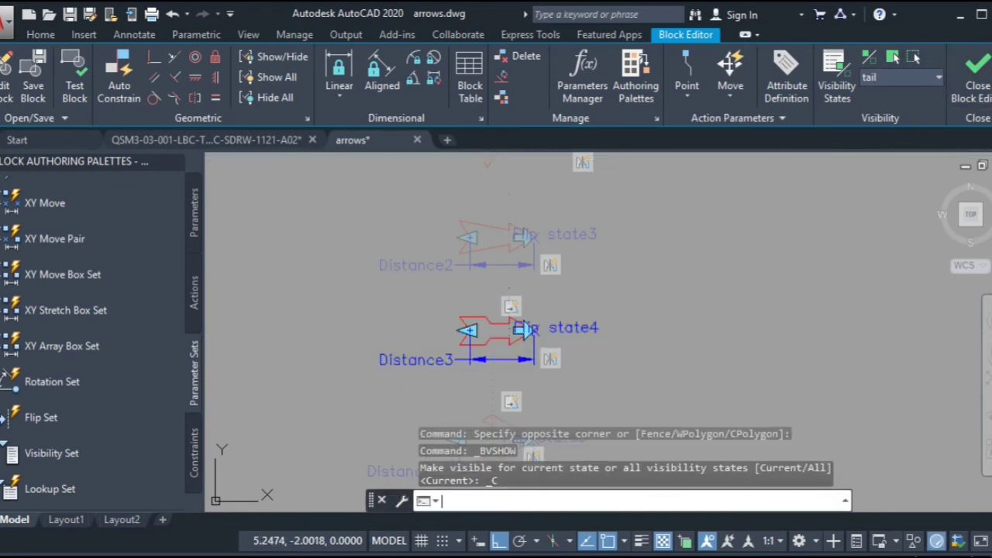
# Step: Make fancy the current visibility state and show the fifth arrow with its linear and flip parameters in it
pyautogui.moveTo(638, 240); pyautogui.dragTo(626, 157, button='middle')
pyautogui.click(883, 87)
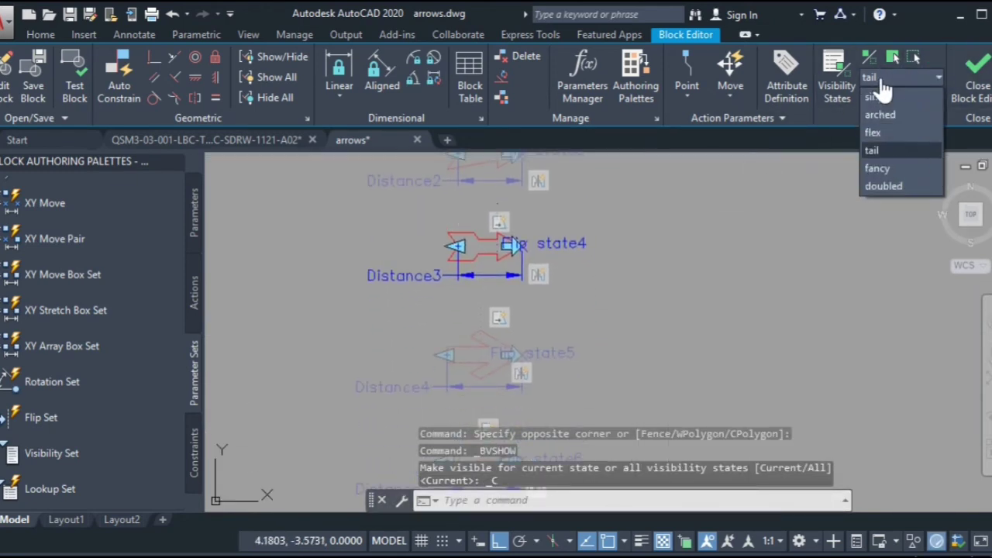
pyautogui.click(880, 168)
pyautogui.moveTo(671, 272); pyautogui.dragTo(698, 204, button='middle')
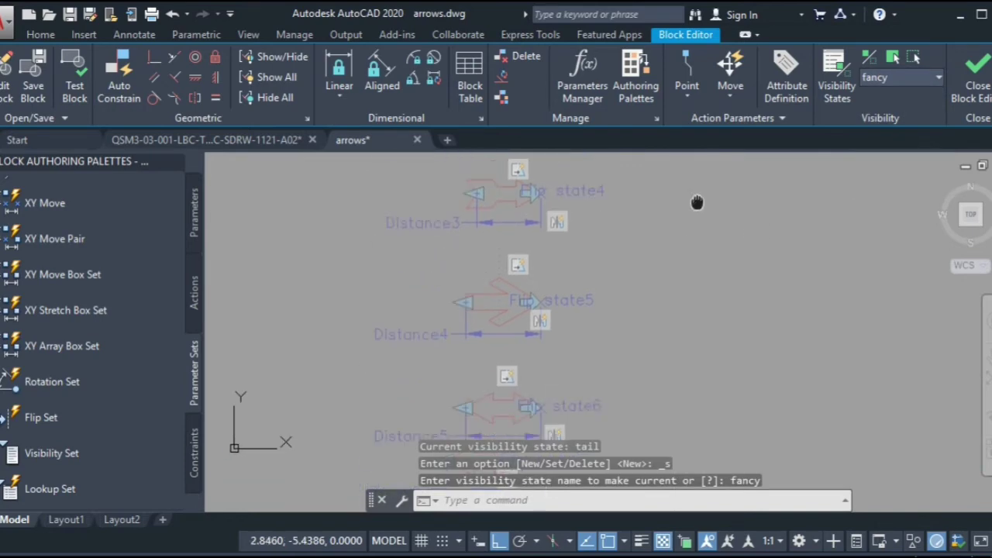
pyautogui.click(636, 275)
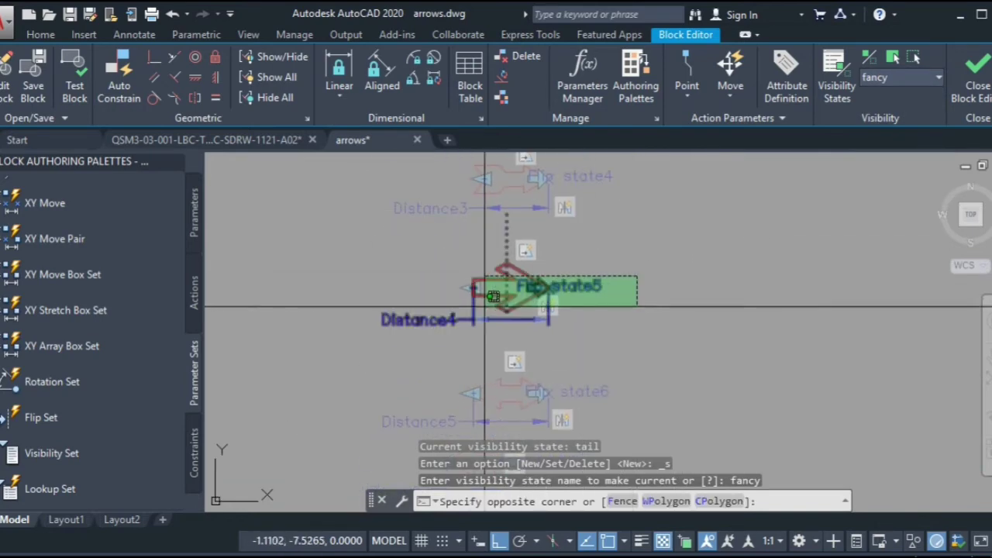
pyautogui.click(405, 309)
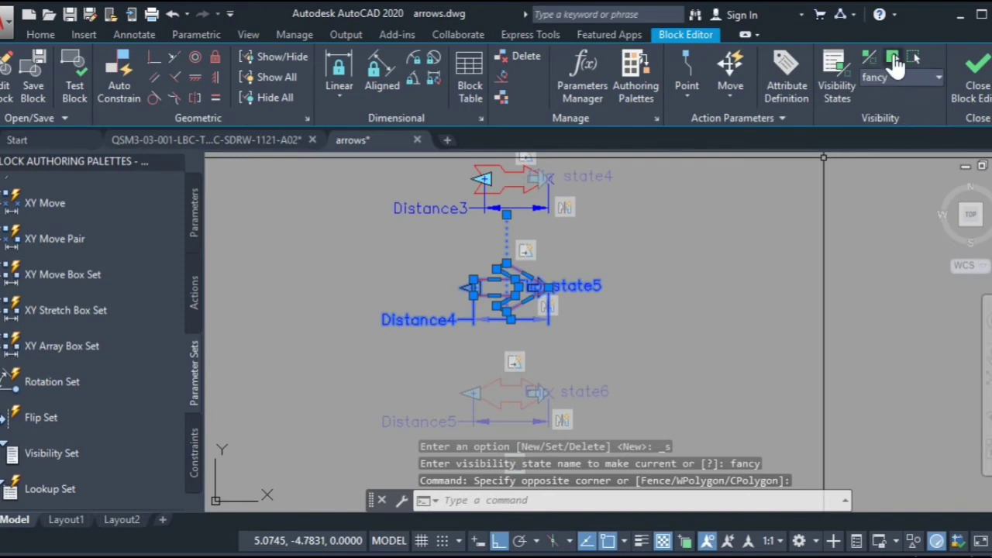
pyautogui.click(892, 59)
# Step: Make doubled the current visibility state
pyautogui.moveTo(788, 256); pyautogui.dragTo(808, 193, button='middle')
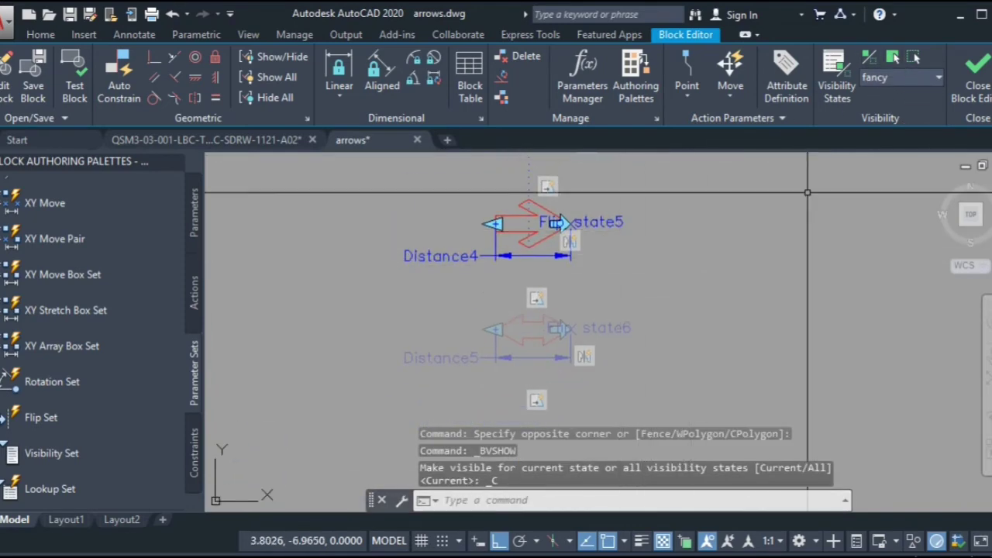
pyautogui.click(899, 77)
pyautogui.click(884, 187)
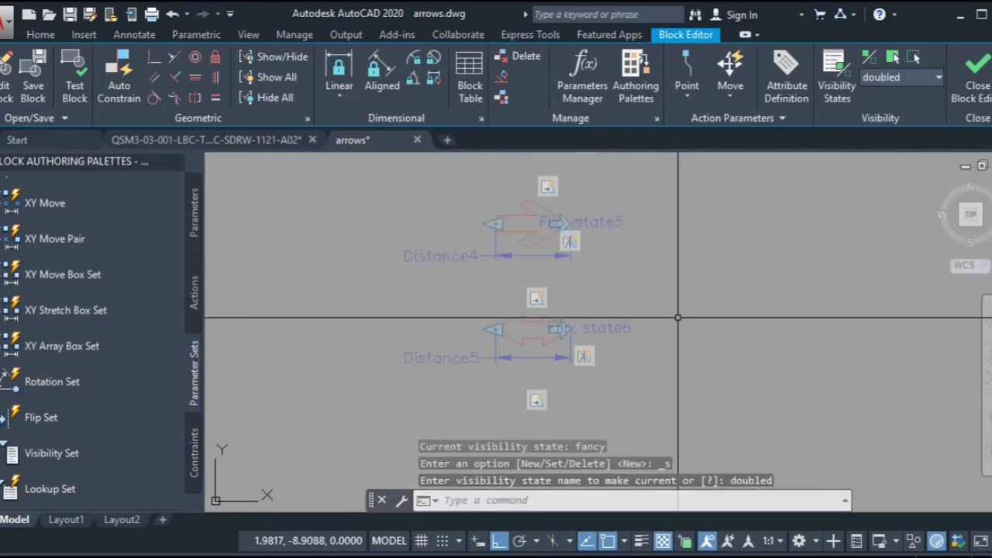
pyautogui.click(652, 324)
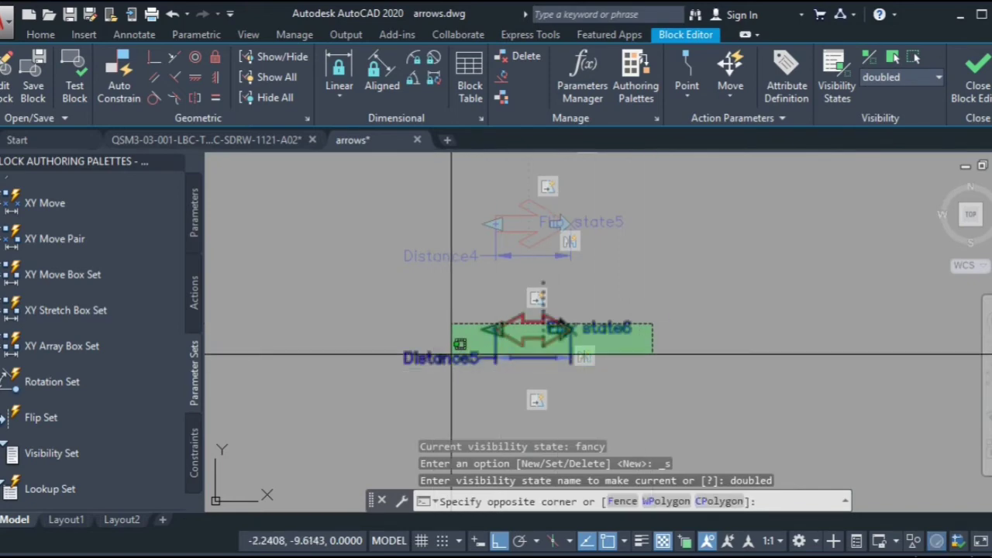
pyautogui.click(704, 296)
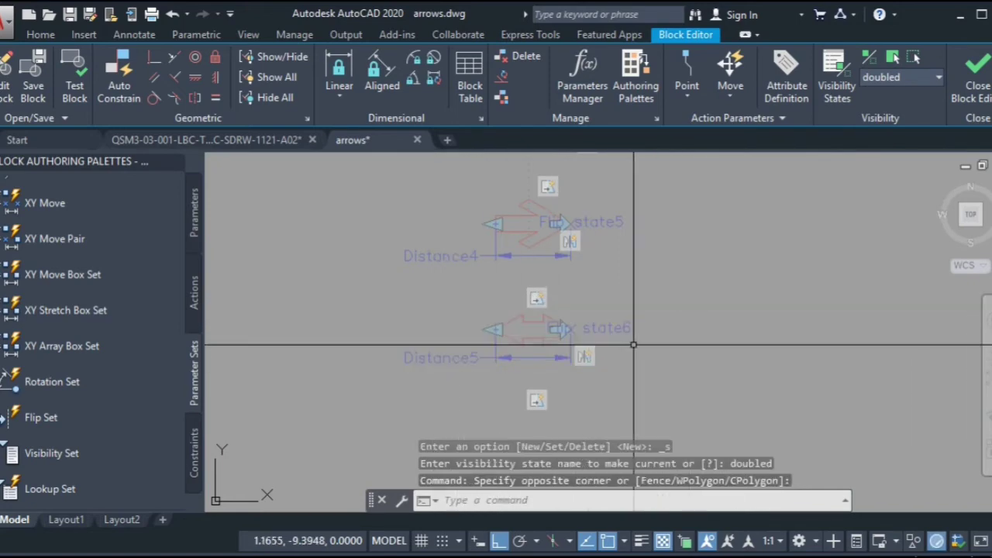
pyautogui.click(625, 405)
pyautogui.click(451, 330)
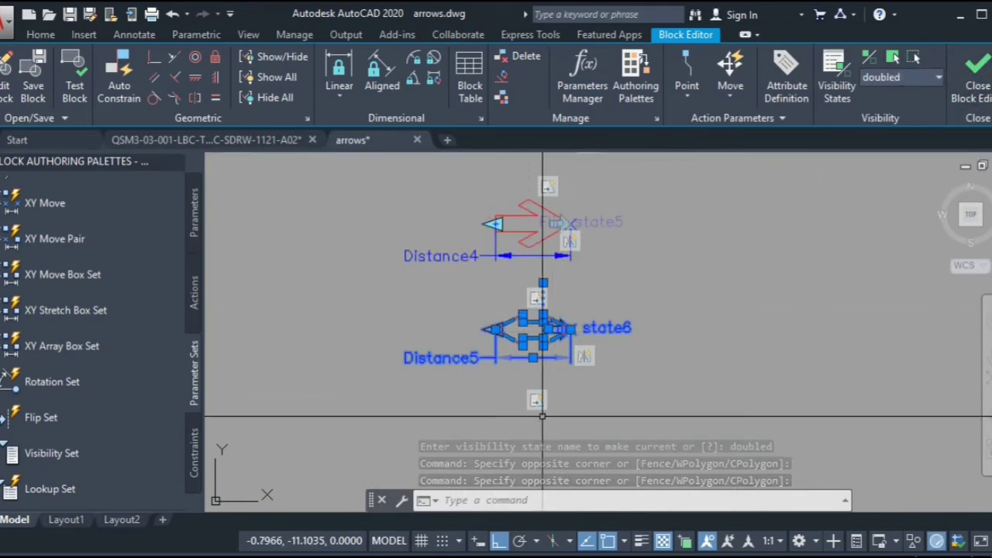
pyautogui.scroll(-2, 609, 310)
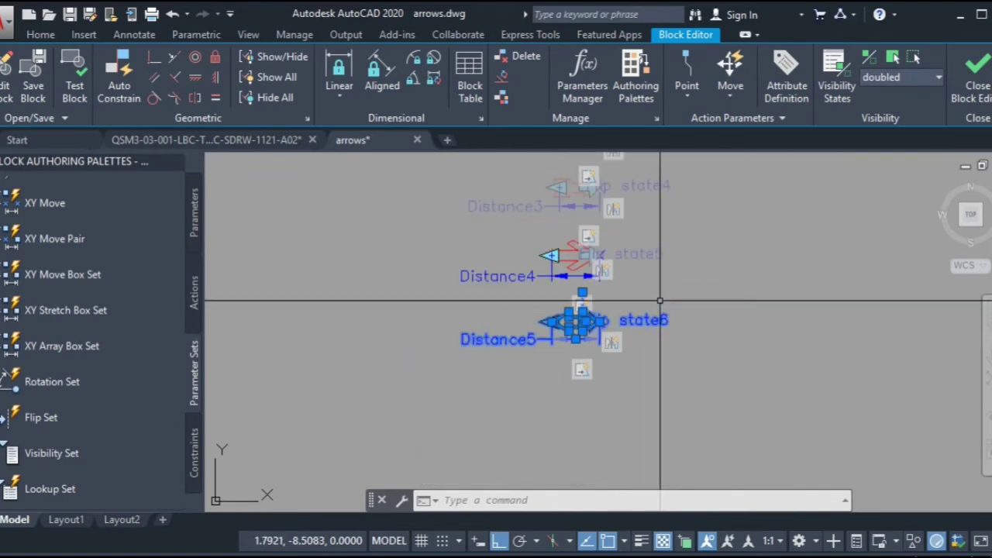
pyautogui.click(601, 316)
pyautogui.press('Escape')
pyautogui.press('Escape')
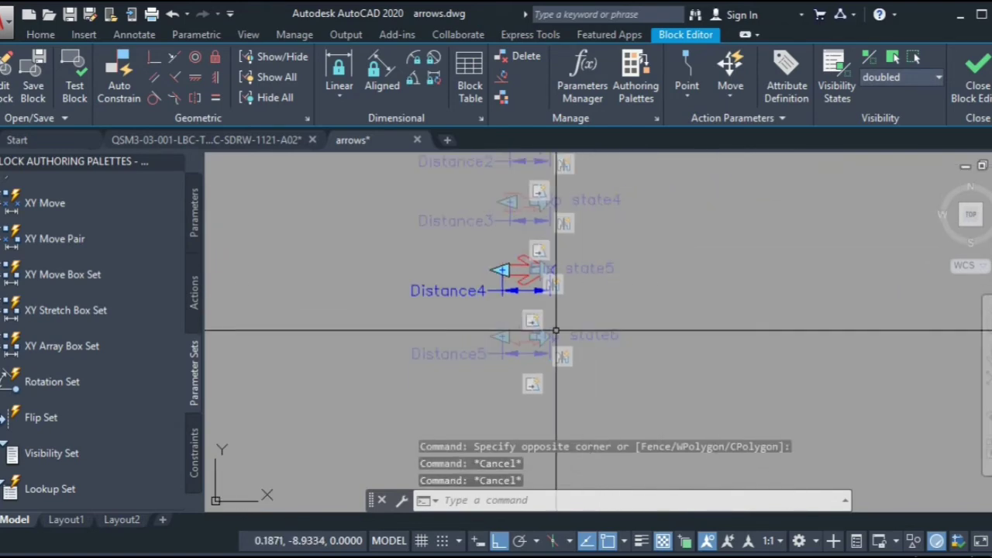
pyautogui.scroll(2, 525, 232)
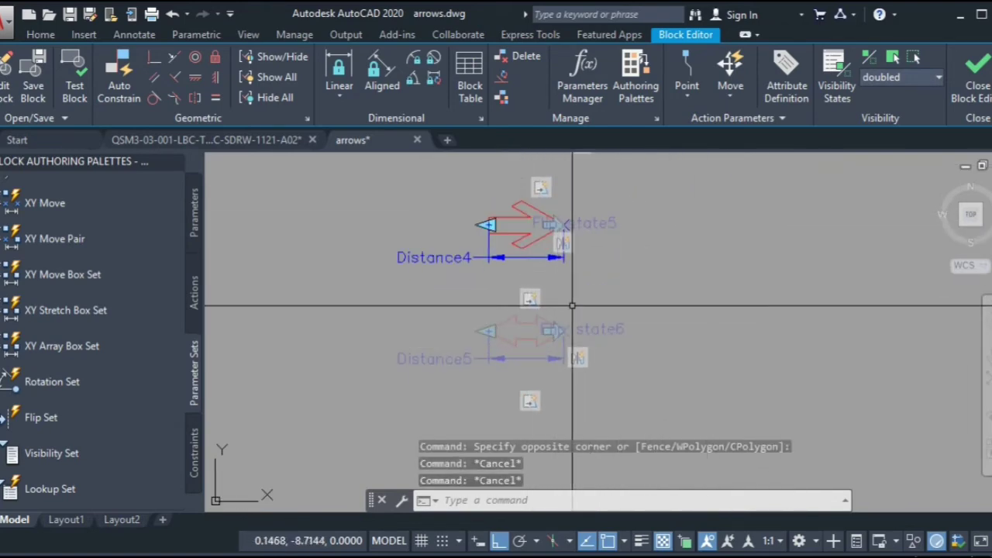
pyautogui.press('Escape')
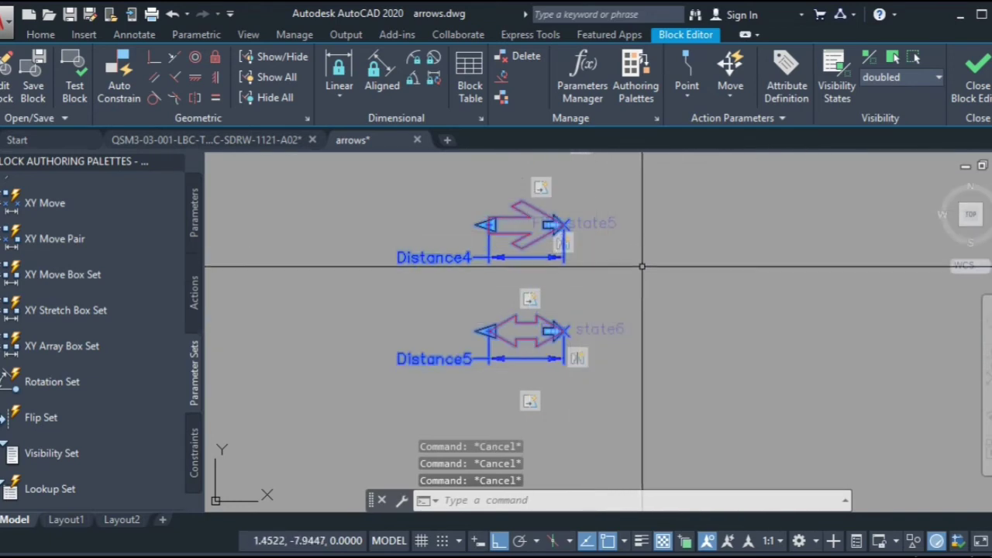
# Step: Show the sixth, double-headed arrow with its linear and flip parameters in the doubled visibility state
pyautogui.scroll(-3, 558, 310)
pyautogui.scroll(2, 563, 324)
pyautogui.click(601, 303)
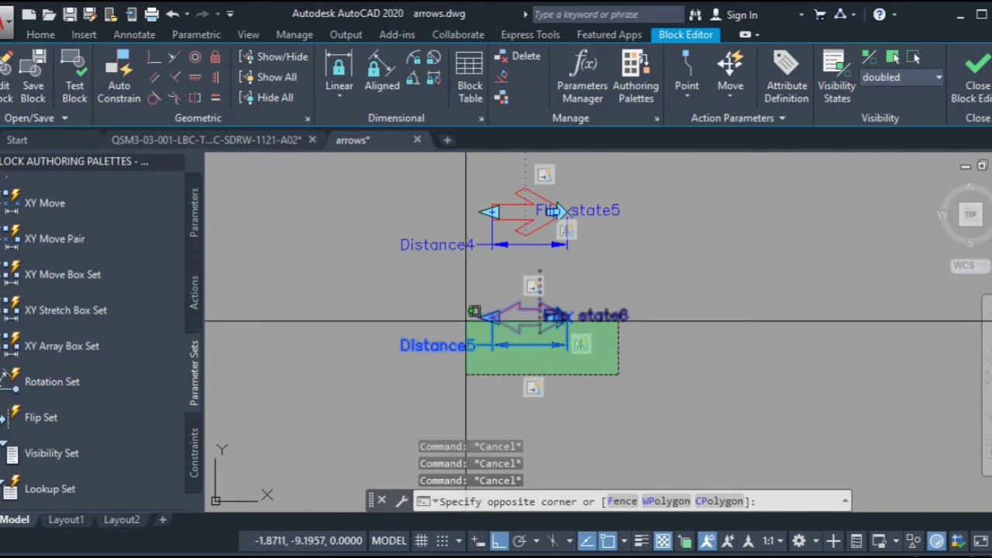
pyautogui.click(892, 59)
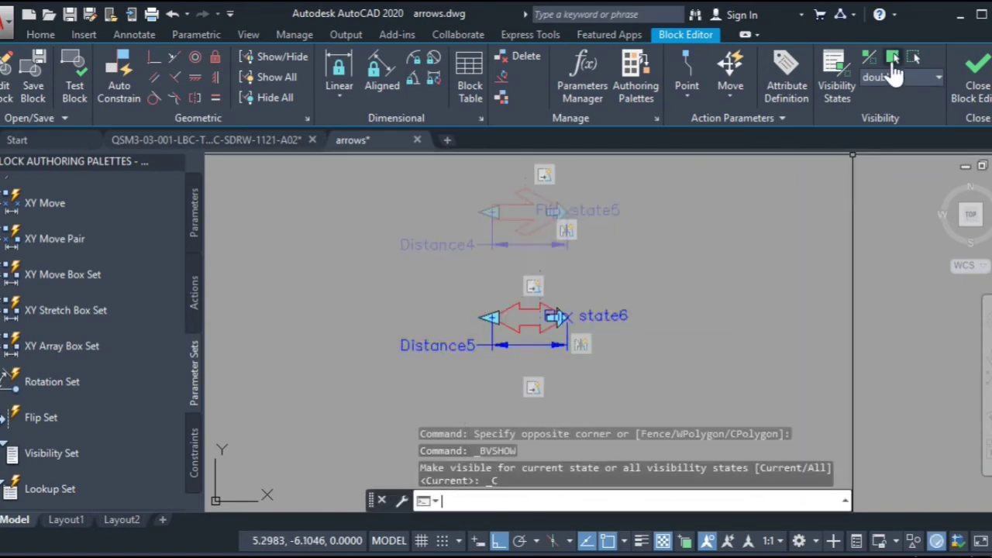
# Step: Check which arrow is visible in the single, arched and flex visibility states by making each current in turn
pyautogui.moveTo(675, 219)
pyautogui.mouseDown(button='middle')
pyautogui.moveTo(691, 254)
pyautogui.moveTo(678, 293)
pyautogui.mouseUp(button='middle')
pyautogui.scroll(-2, 682, 261)
pyautogui.scroll(-4, 678, 292)
pyautogui.moveTo(723, 265); pyautogui.dragTo(690, 288, button='middle')
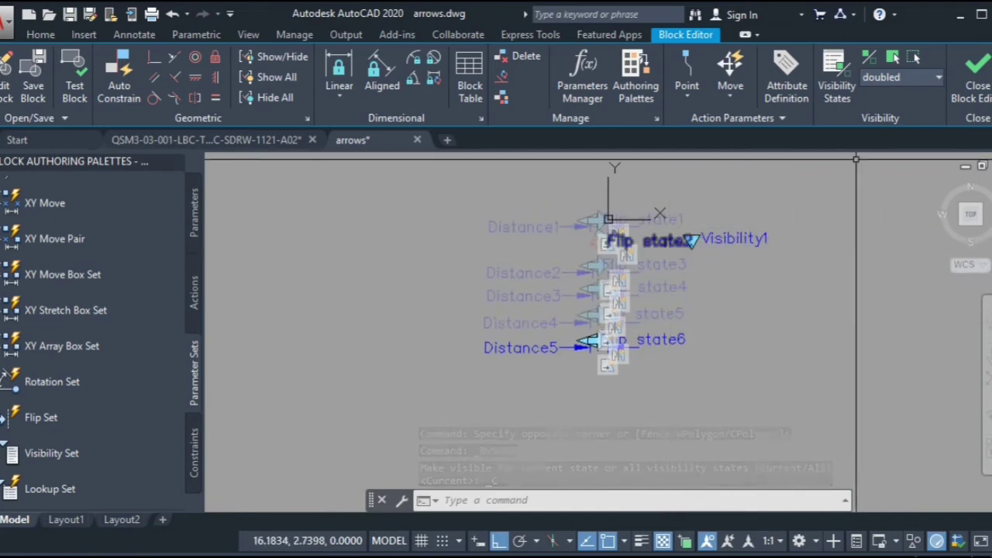
pyautogui.click(907, 78)
pyautogui.click(884, 97)
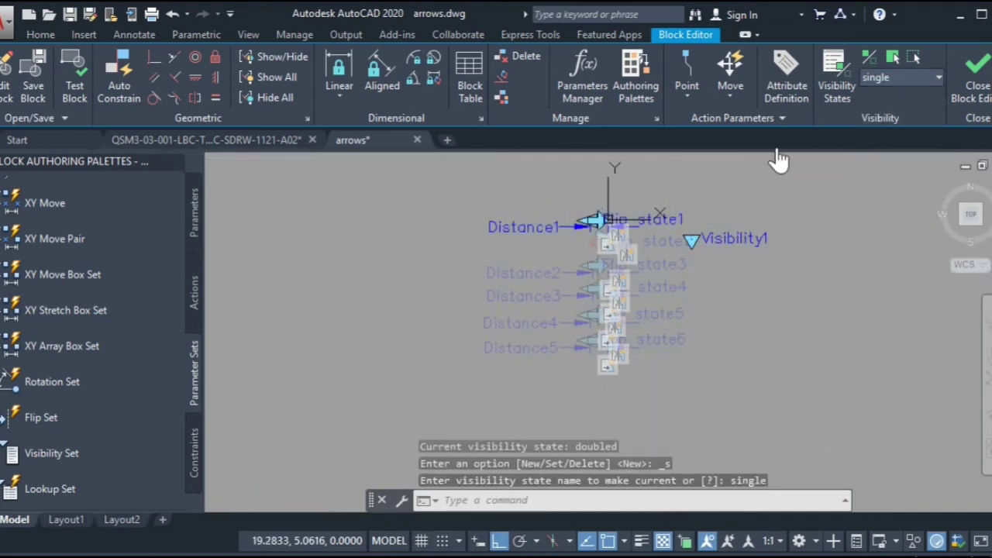
pyautogui.scroll(4, 704, 222)
pyautogui.moveTo(596, 208); pyautogui.dragTo(596, 193, button='middle')
pyautogui.click(892, 82)
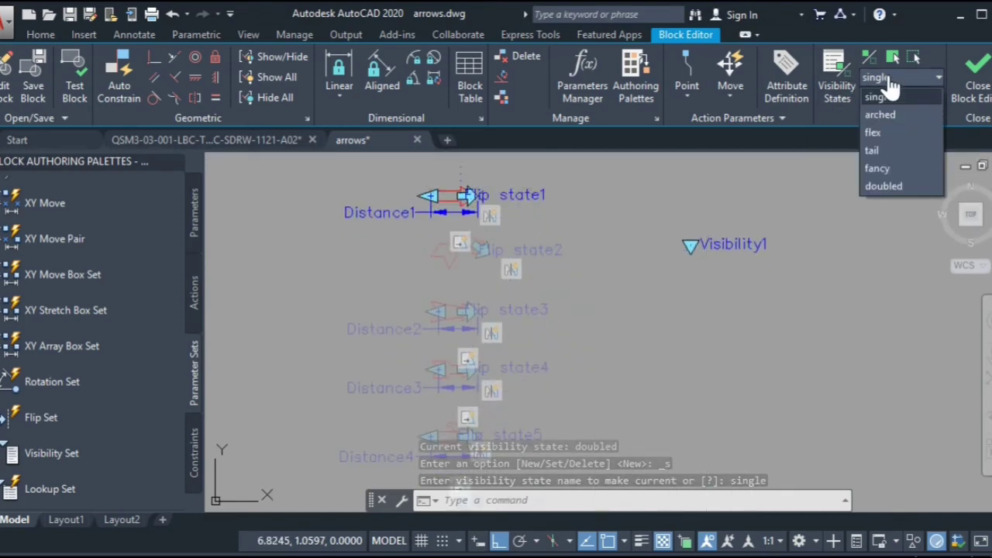
pyautogui.click(883, 115)
pyautogui.click(908, 79)
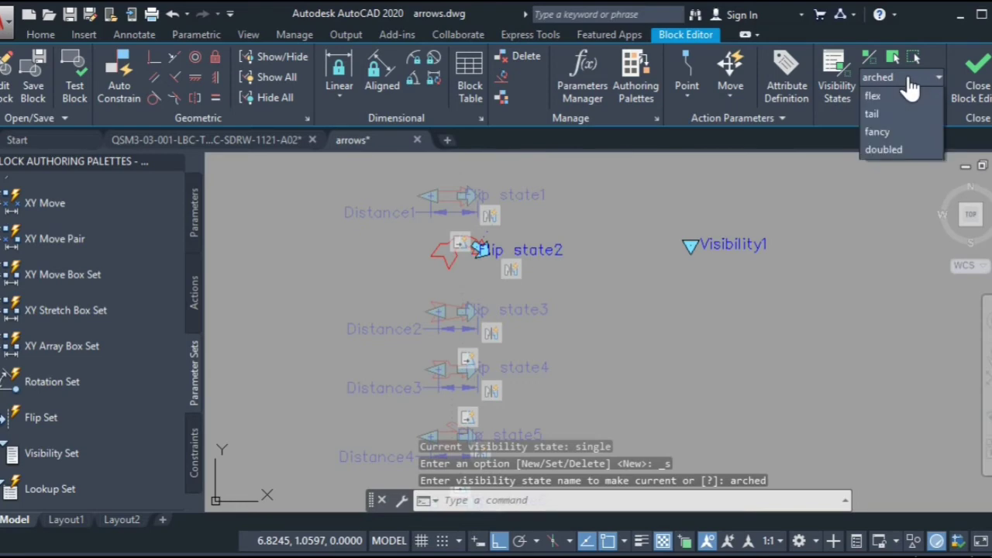
pyautogui.click(874, 133)
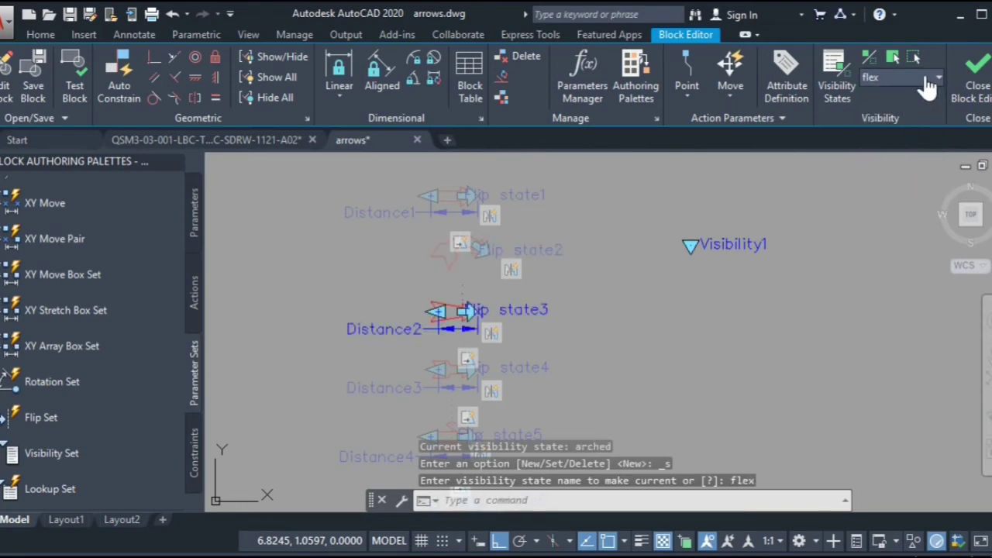
# Step: Check the arrow visible in the tail, fancy and doubled visibility states, ending with single as the current state
pyautogui.click(928, 81)
pyautogui.click(885, 147)
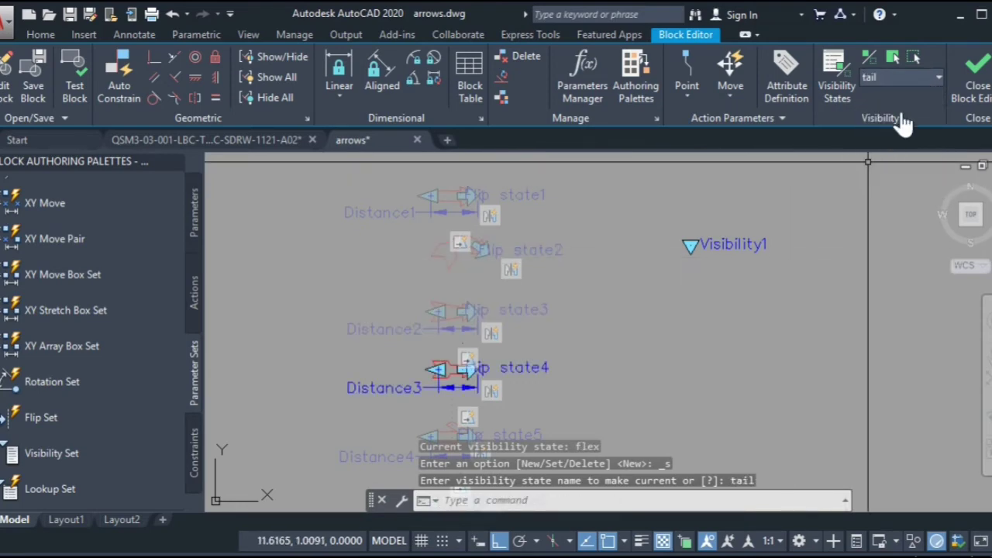
pyautogui.click(904, 80)
pyautogui.click(882, 167)
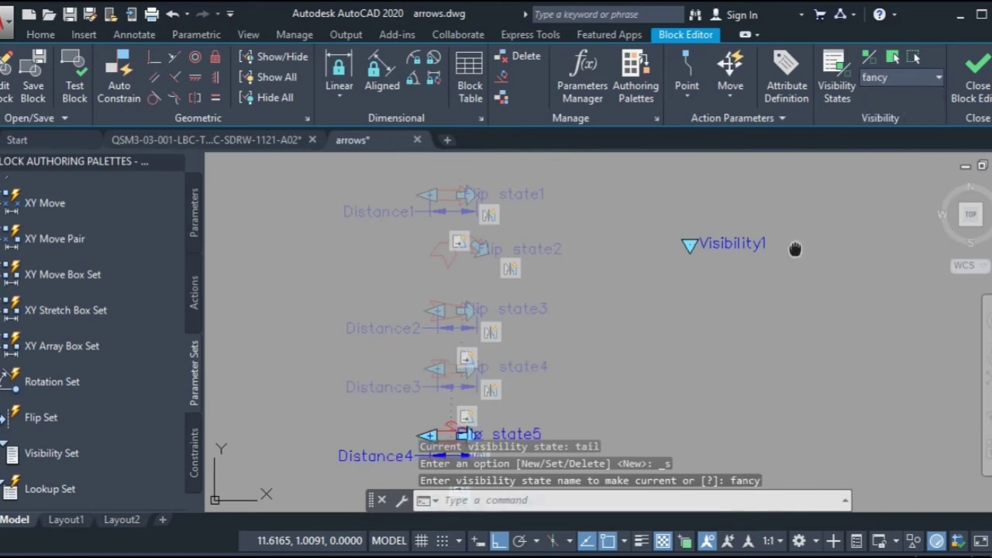
pyautogui.click(904, 78)
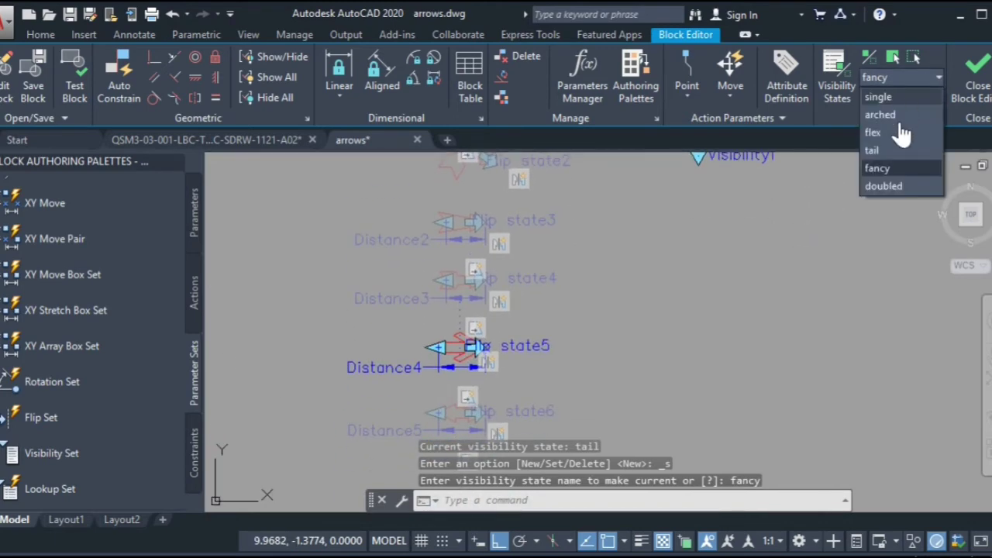
pyautogui.click(886, 187)
pyautogui.click(886, 78)
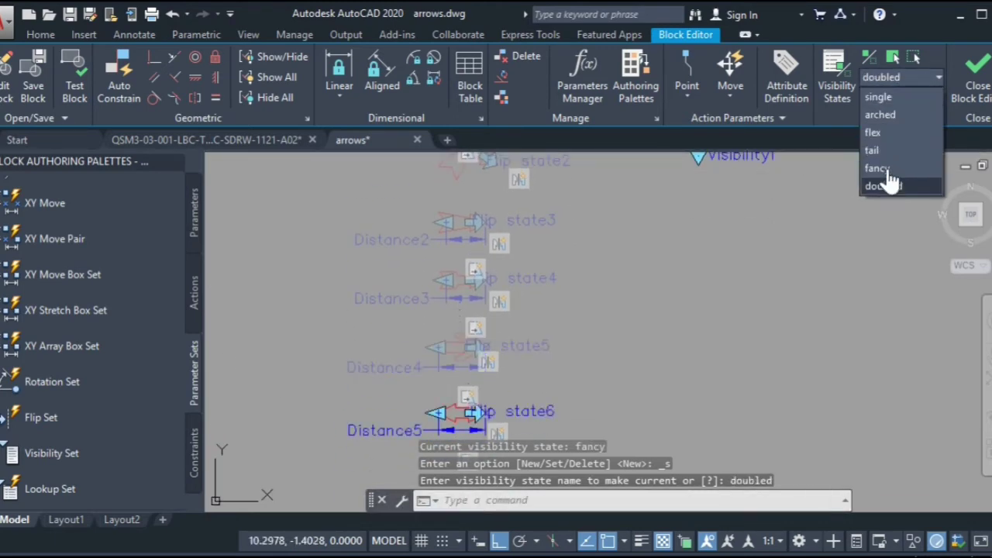
pyautogui.click(883, 99)
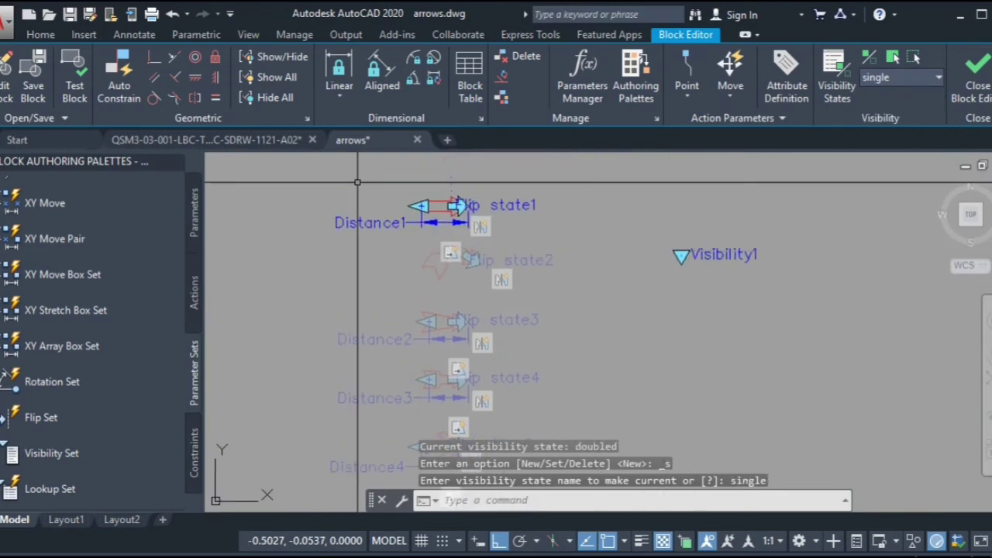
# Step: Open the arrows block in a test block window and select it to show its grips
pyautogui.click(74, 85)
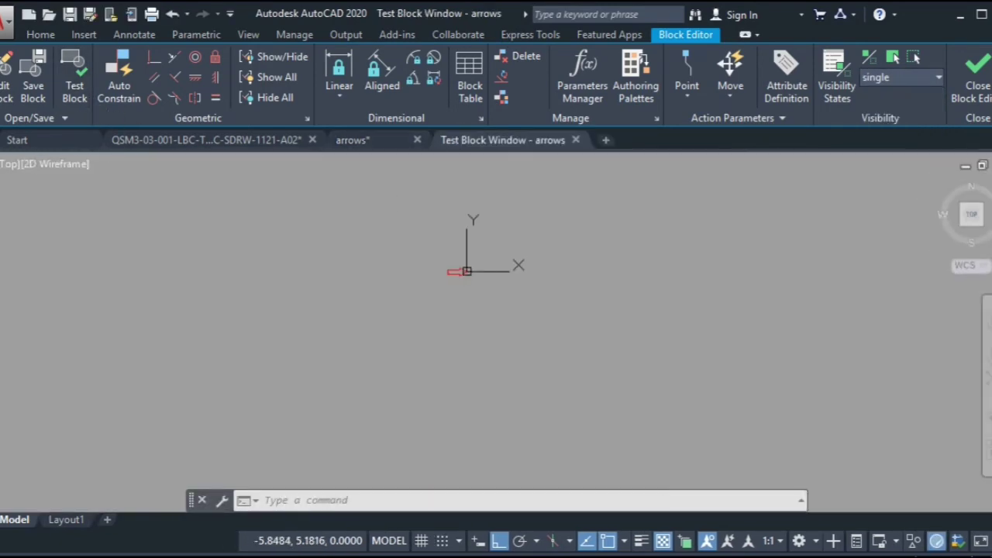
pyautogui.moveTo(447, 287); pyautogui.dragTo(399, 260, button='middle')
pyautogui.scroll(2, 400, 259)
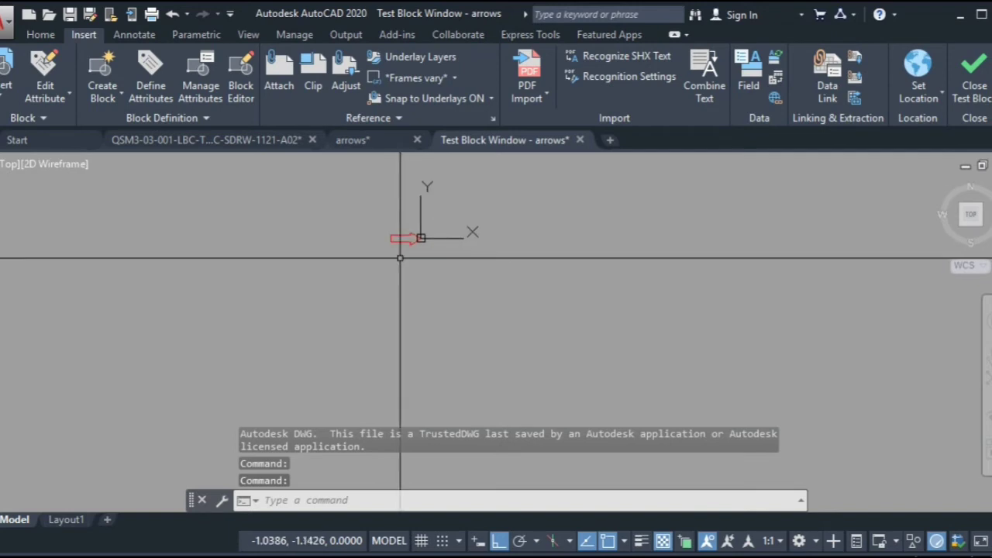
pyautogui.scroll(2, 400, 258)
pyautogui.click(400, 227)
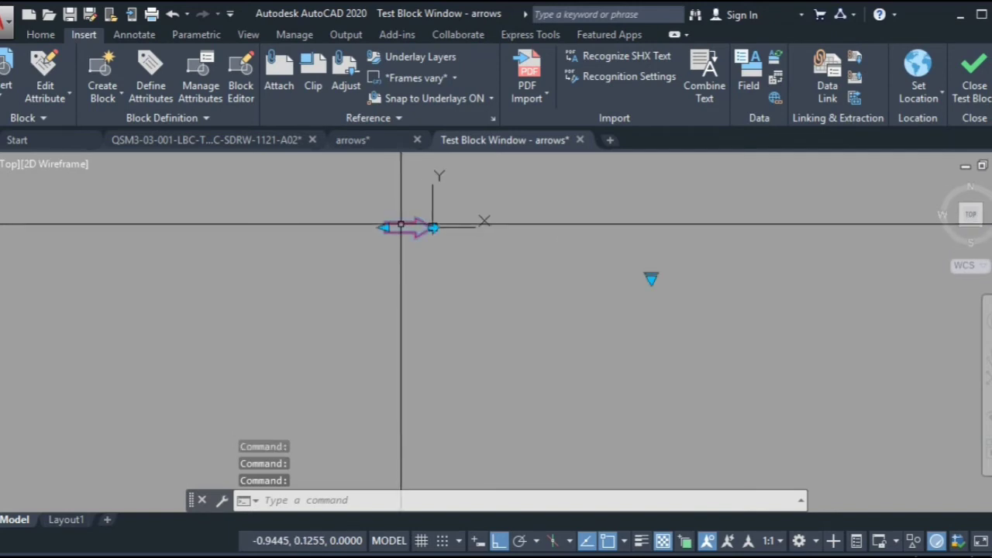
# Step: Test the block's visibility grip by switching it to arched, flex and tail in turn
pyautogui.click(651, 279)
pyautogui.click(678, 311)
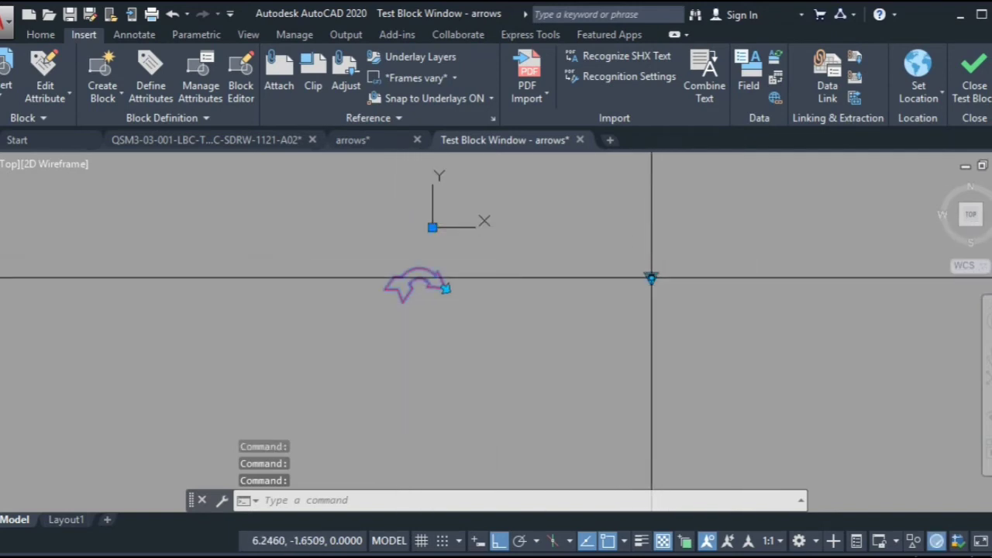
pyautogui.click(651, 279)
pyautogui.click(678, 330)
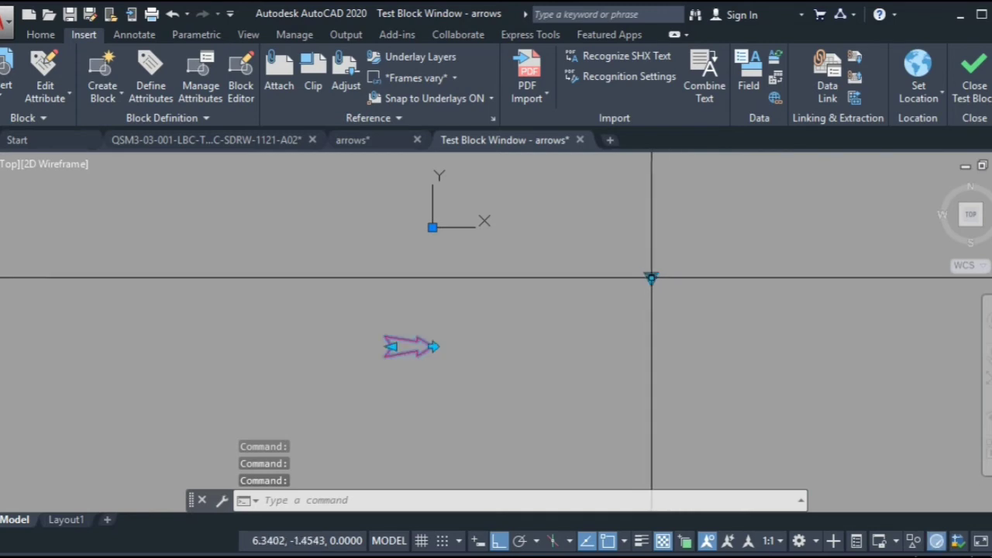
pyautogui.click(651, 278)
pyautogui.click(680, 348)
# Step: Test the fancy, doubled and single states with the visibility grip, and close the test block window
pyautogui.moveTo(626, 340); pyautogui.dragTo(617, 255, button='middle')
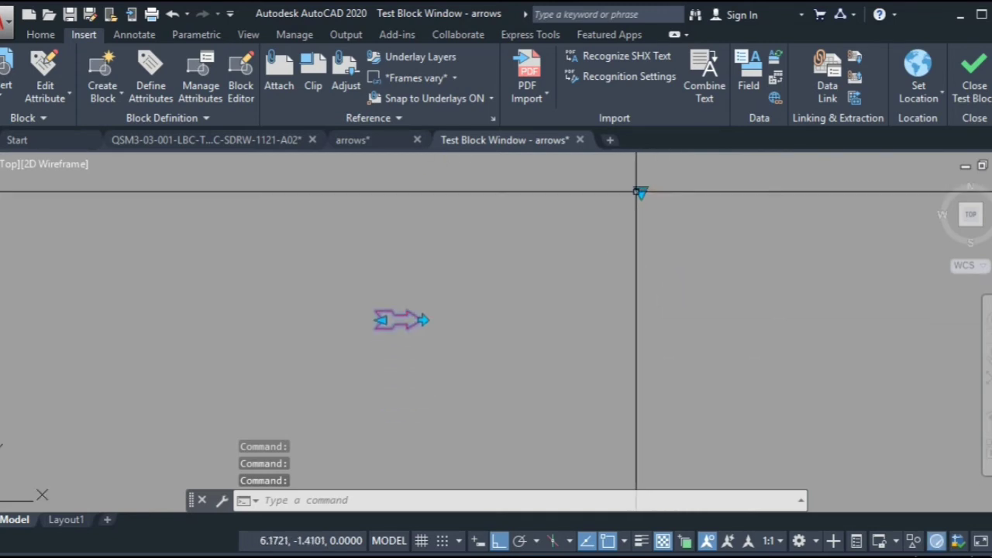
pyautogui.click(639, 192)
pyautogui.click(665, 283)
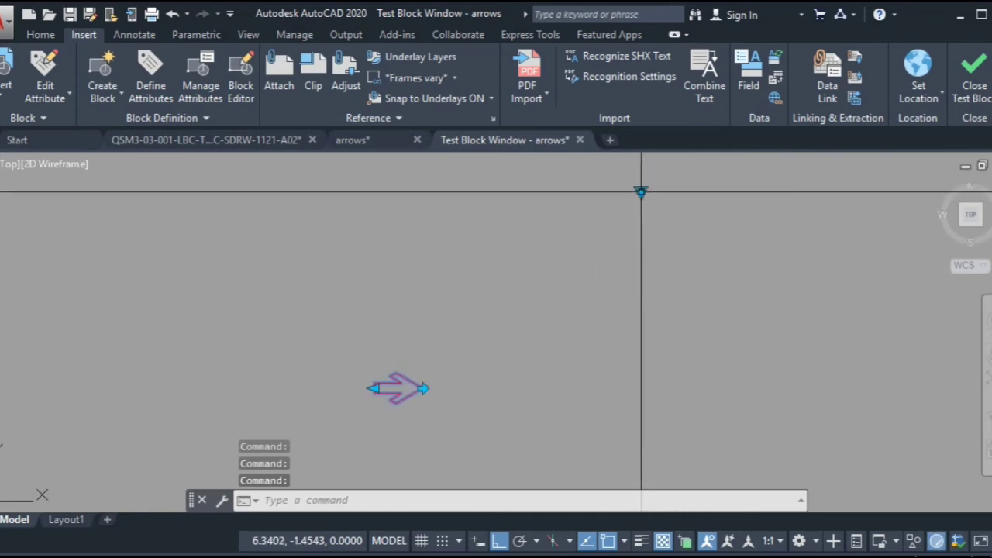
pyautogui.click(641, 192)
pyautogui.click(683, 299)
pyautogui.click(640, 192)
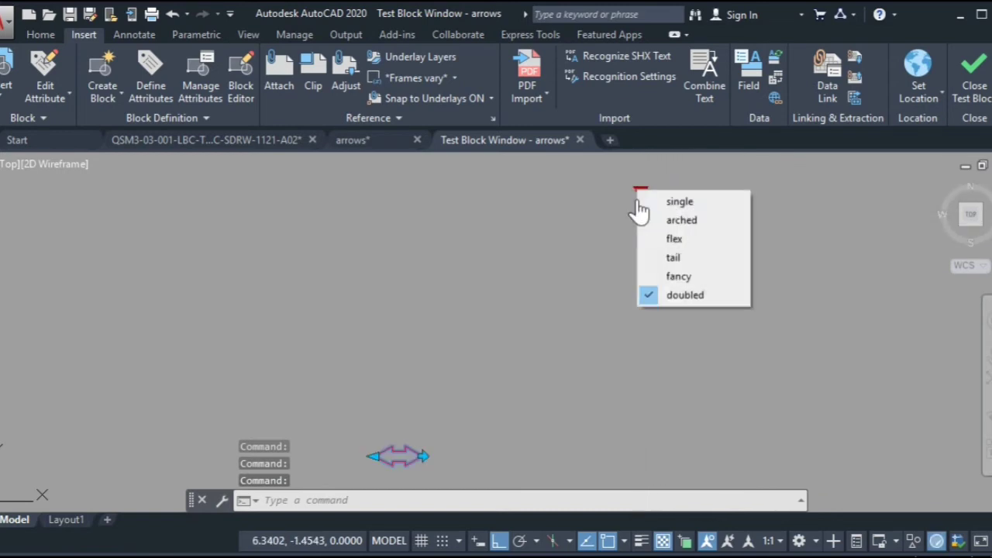
pyautogui.click(671, 203)
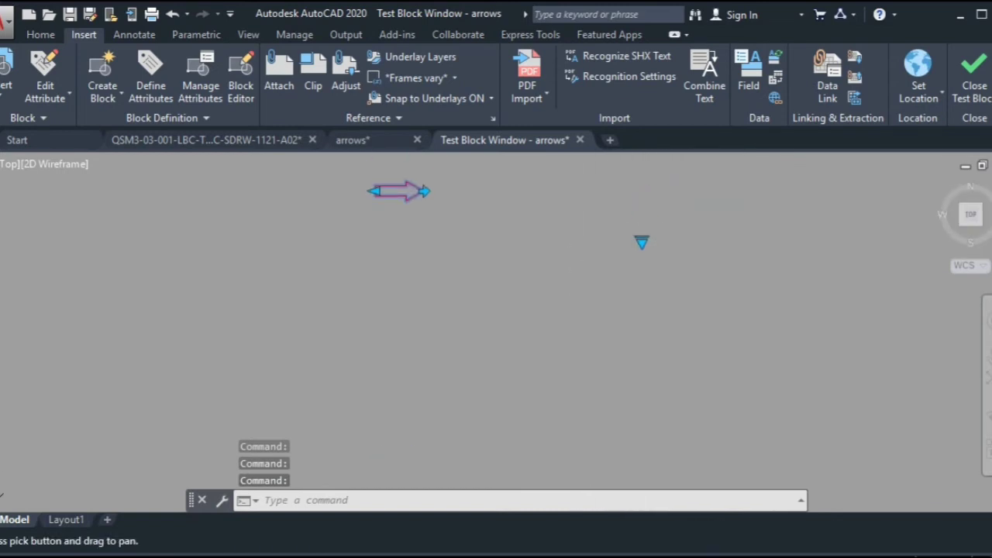
pyautogui.moveTo(532, 248); pyautogui.dragTo(539, 271, button='middle')
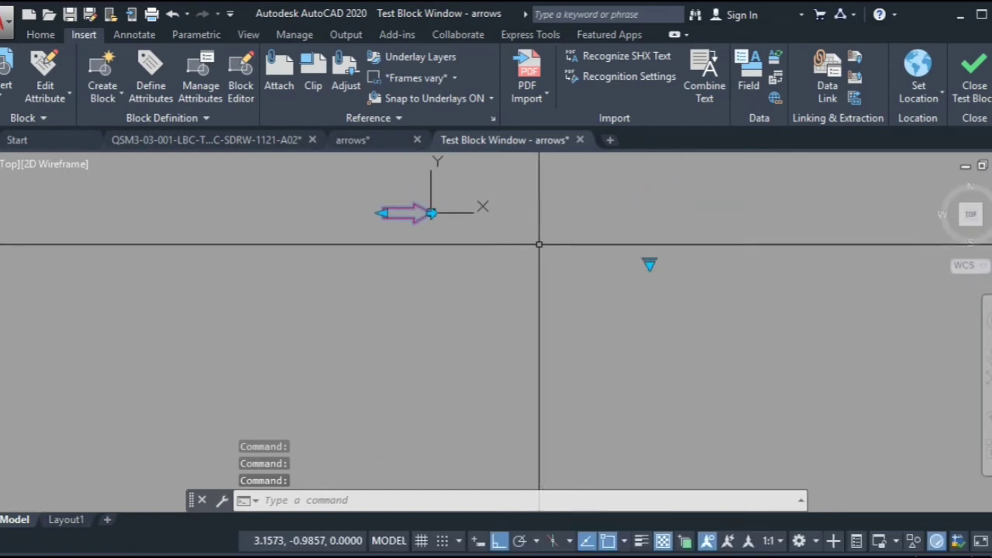
pyautogui.click(580, 140)
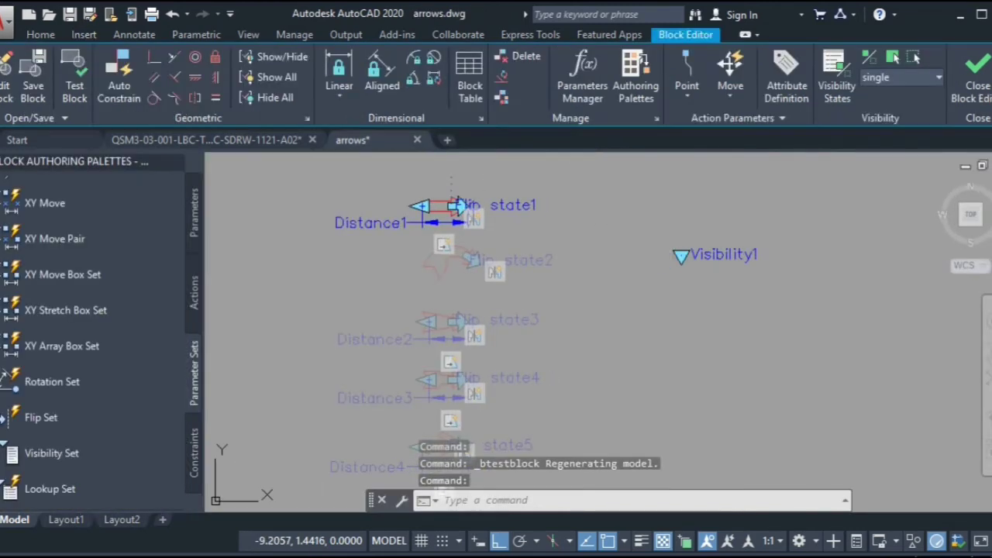
# Step: Move the visibility parameter closer to the first arrow, with Ortho off
pyautogui.click(629, 207)
pyautogui.click(681, 255)
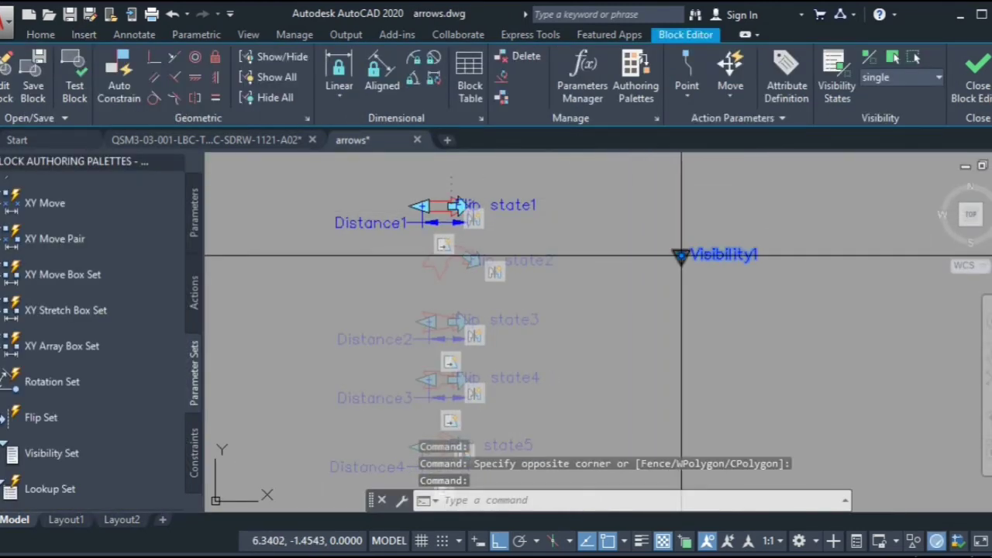
pyautogui.click(682, 255)
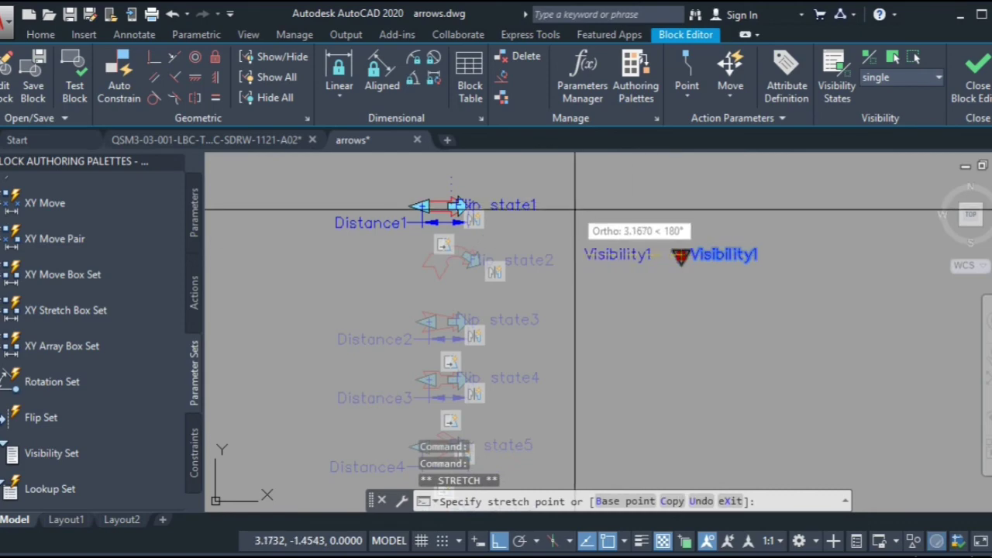
pyautogui.scroll(2, 544, 201)
pyautogui.moveTo(497, 283); pyautogui.dragTo(547, 255, button='middle')
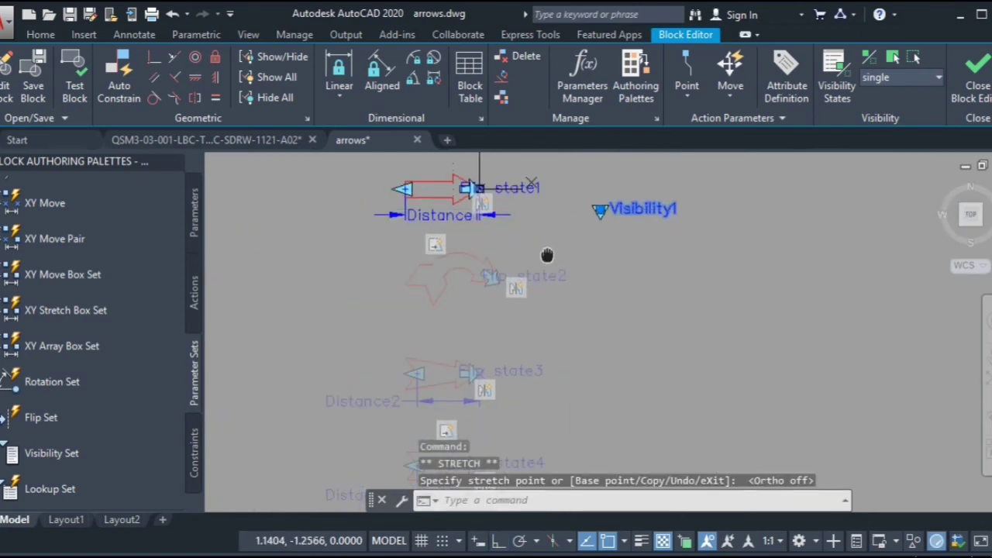
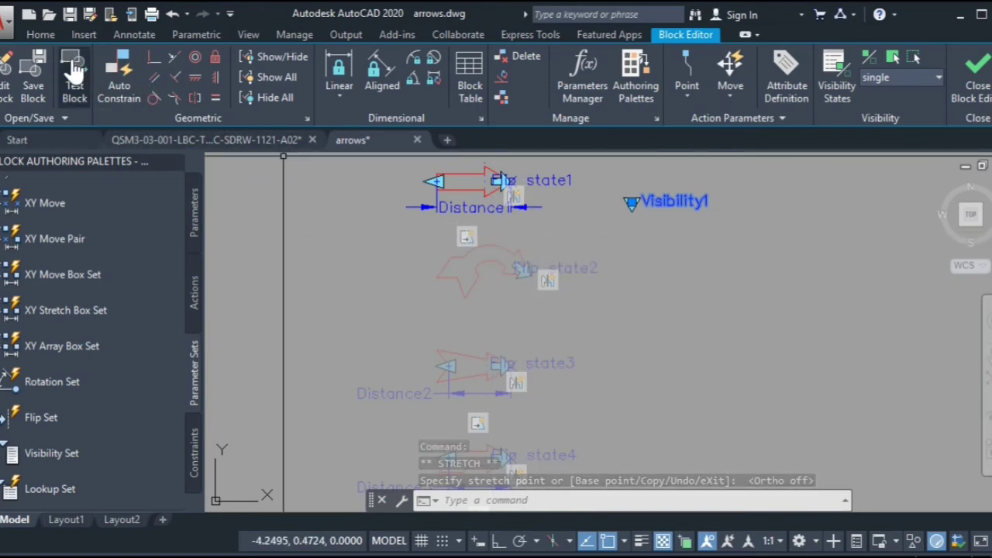
pyautogui.click(40, 35)
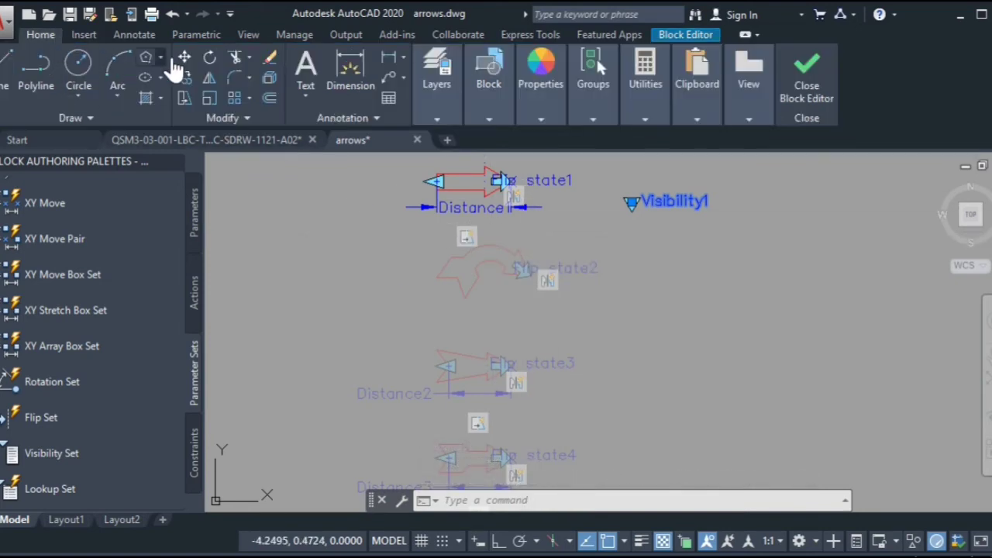
pyautogui.click(184, 58)
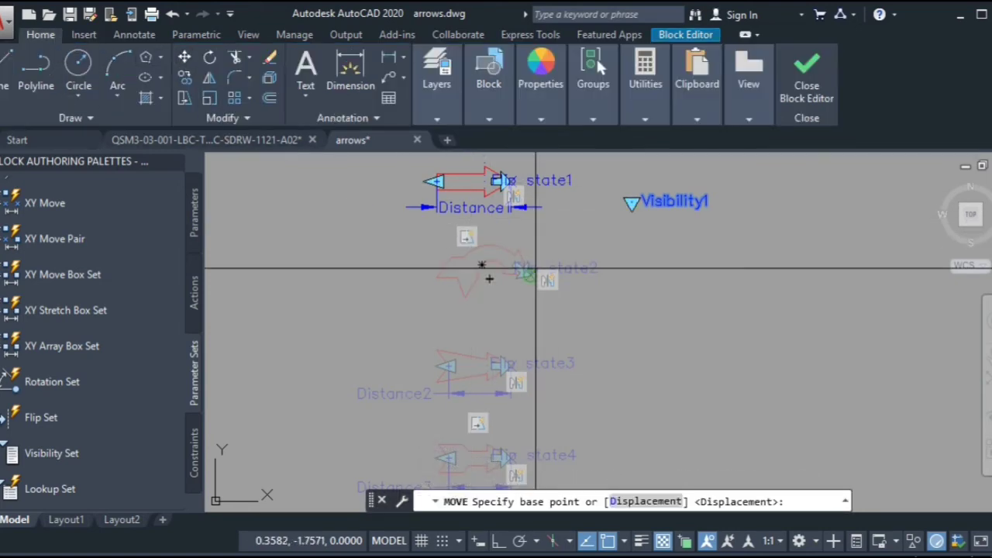
pyautogui.click(184, 58)
pyautogui.scroll(2, 527, 252)
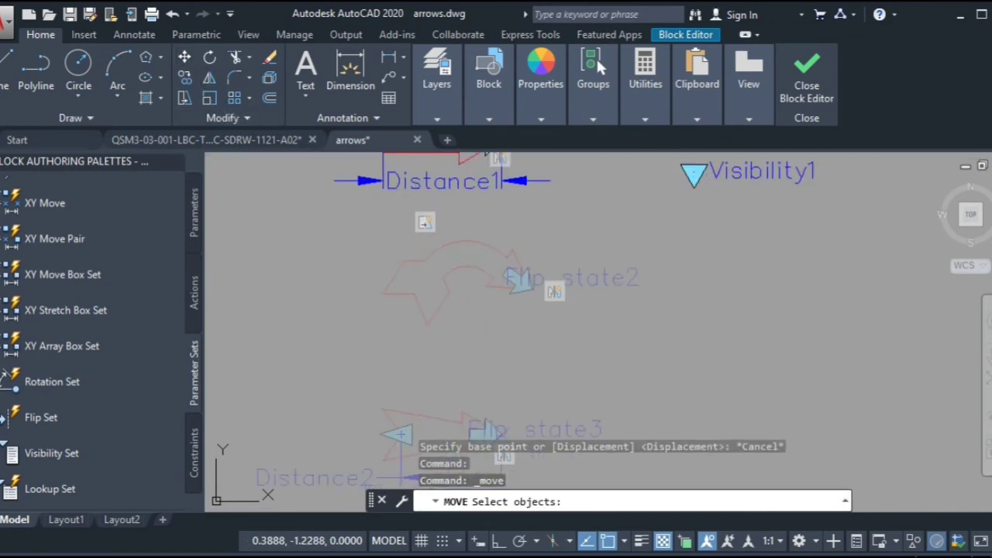
pyautogui.click(639, 254)
pyautogui.click(482, 310)
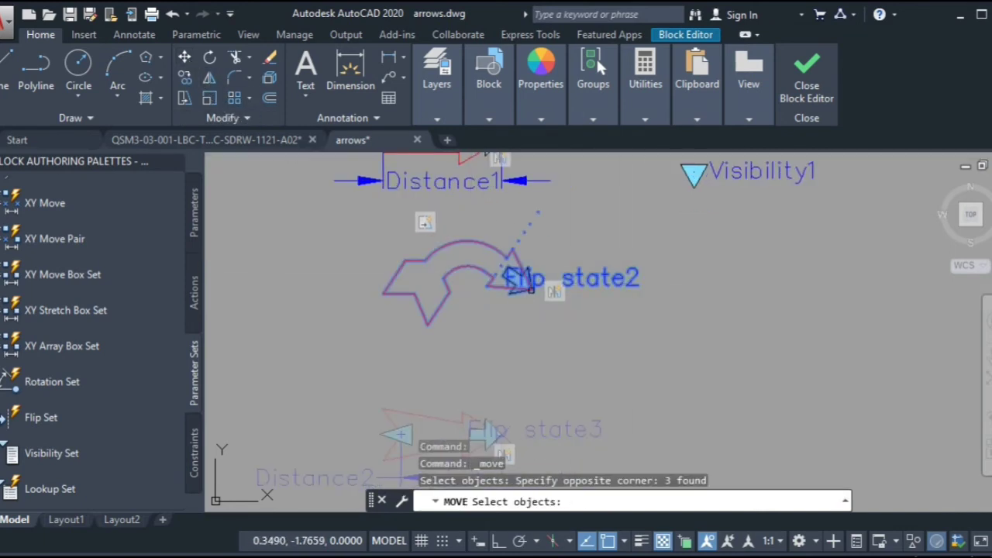
pyautogui.scroll(2, 541, 287)
pyautogui.press('Return')
pyautogui.scroll(4, 540, 290)
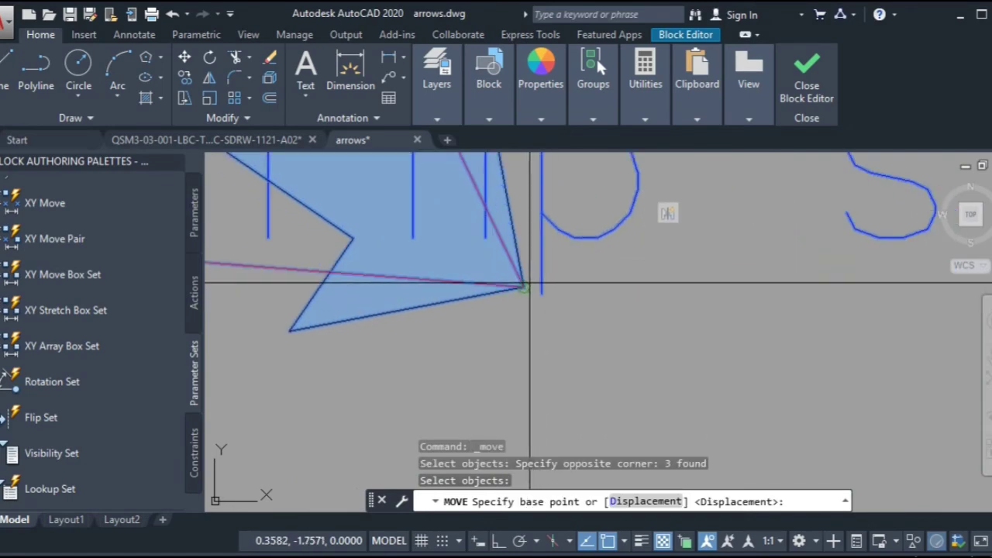
pyautogui.click(524, 288)
pyautogui.scroll(-6, 524, 288)
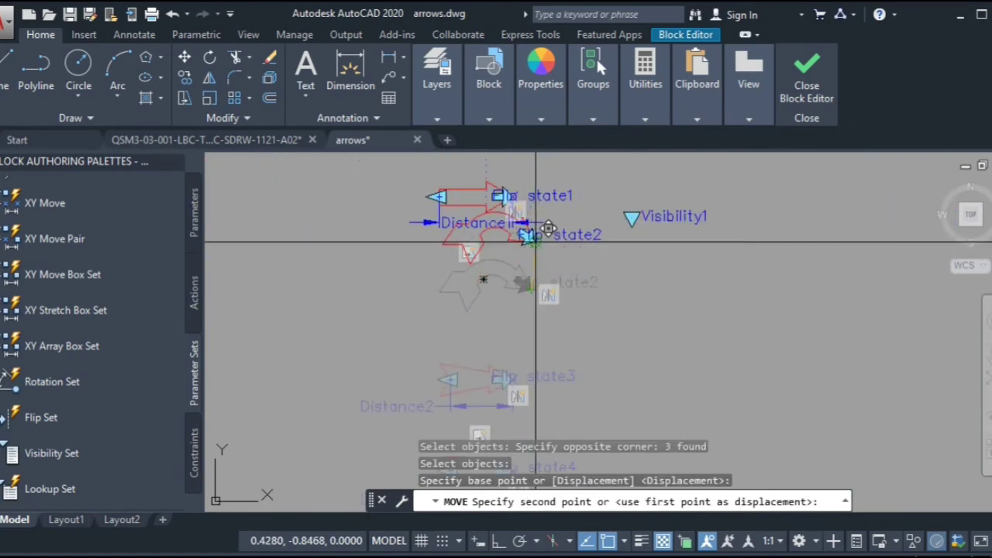
pyautogui.press('Escape')
# Step: Move the second, arched arrow with its flip parameter so its tip lands on the first arrow's tip at the origin
pyautogui.rightClick(567, 260)
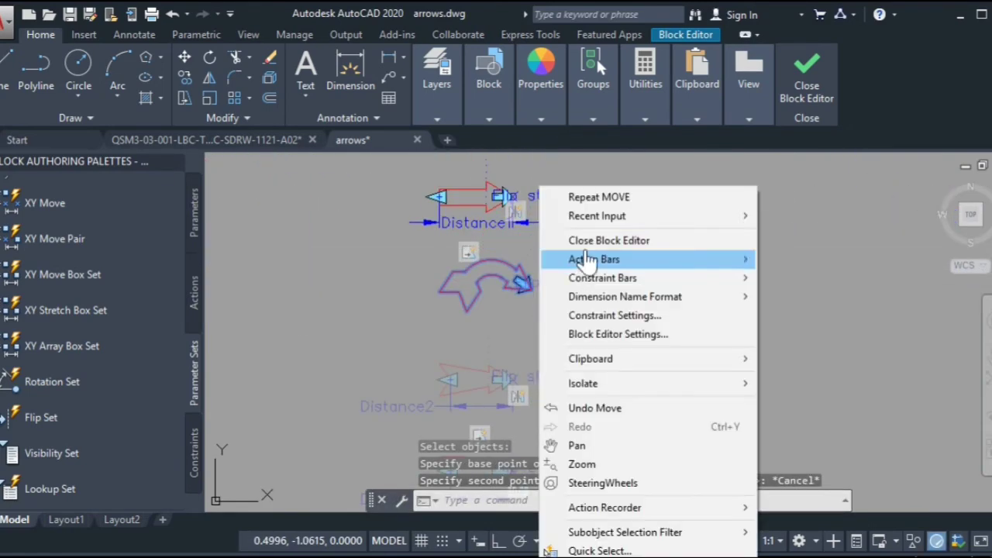
pyautogui.click(586, 195)
pyautogui.click(656, 262)
pyautogui.click(505, 313)
pyautogui.scroll(5, 548, 300)
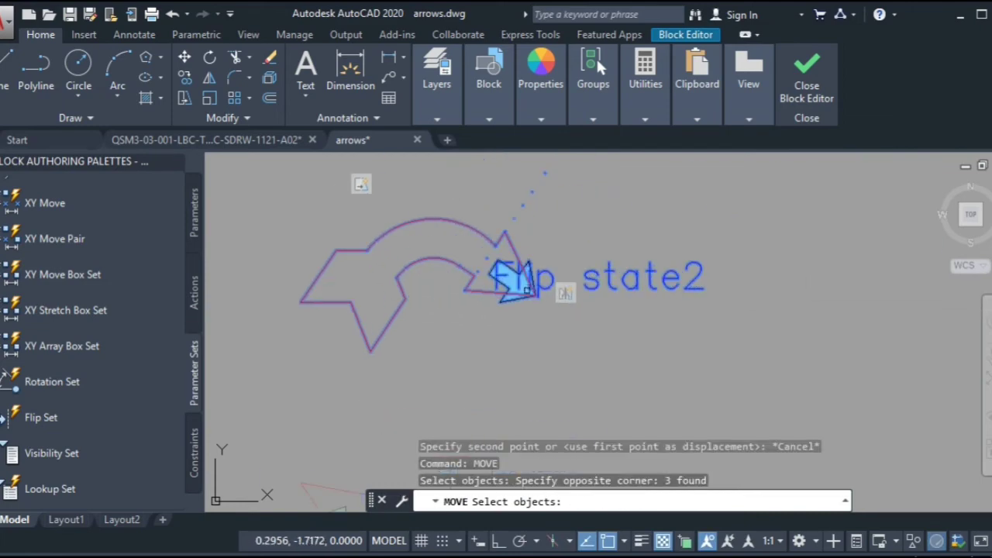
pyautogui.press('Return')
pyautogui.click(541, 305)
pyautogui.scroll(-5, 541, 305)
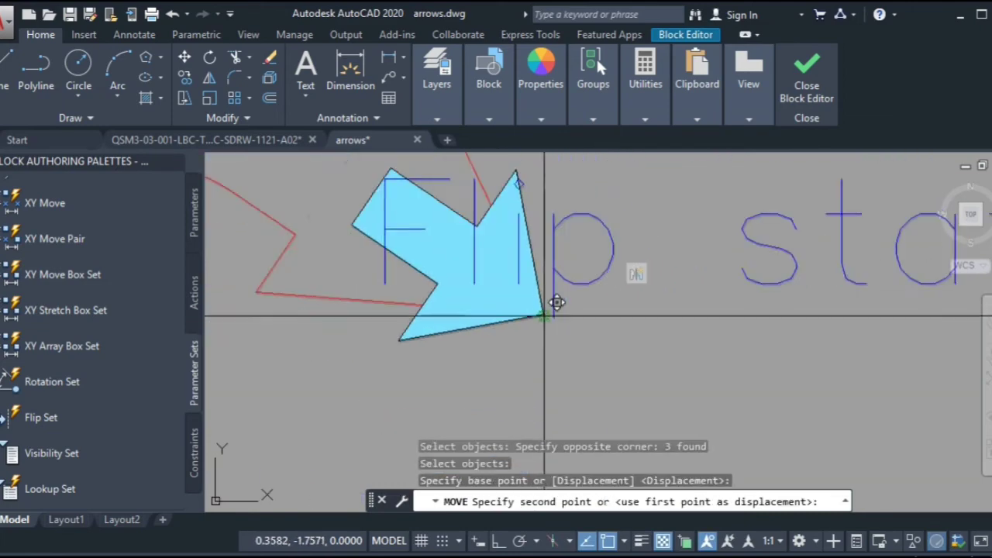
pyautogui.scroll(-2, 553, 299)
pyautogui.scroll(8, 543, 256)
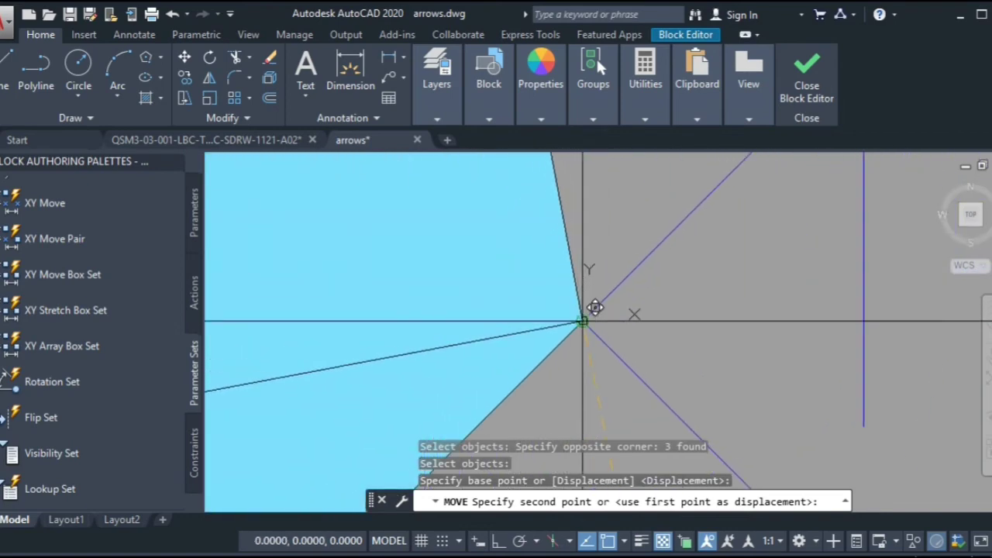
pyautogui.click(583, 318)
# Step: Move the third arrow with its stretch and flip parameters from its tip onto the first arrow's tip at the origin
pyautogui.scroll(-5, 529, 201)
pyautogui.moveTo(547, 334); pyautogui.dragTo(541, 285, button='middle')
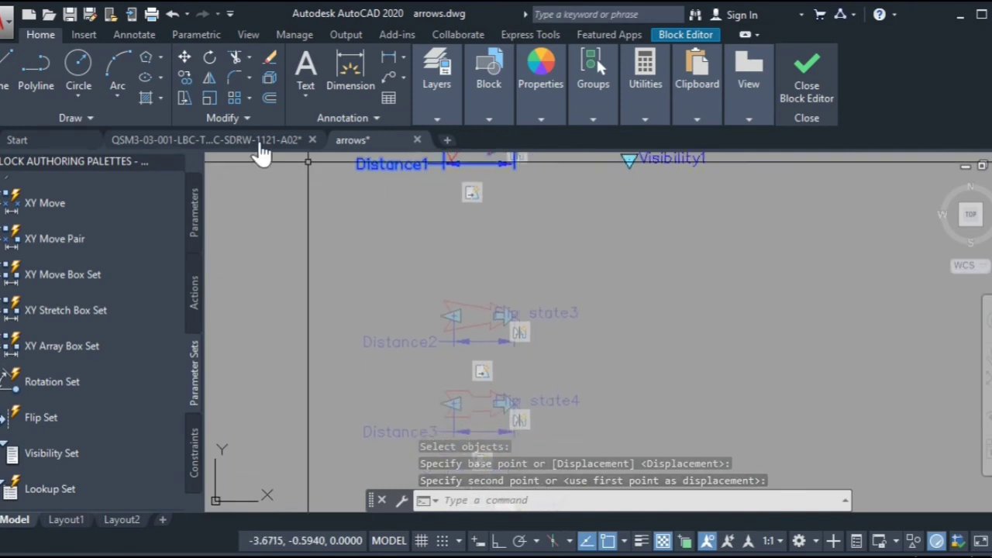
pyautogui.click(184, 56)
pyautogui.click(603, 277)
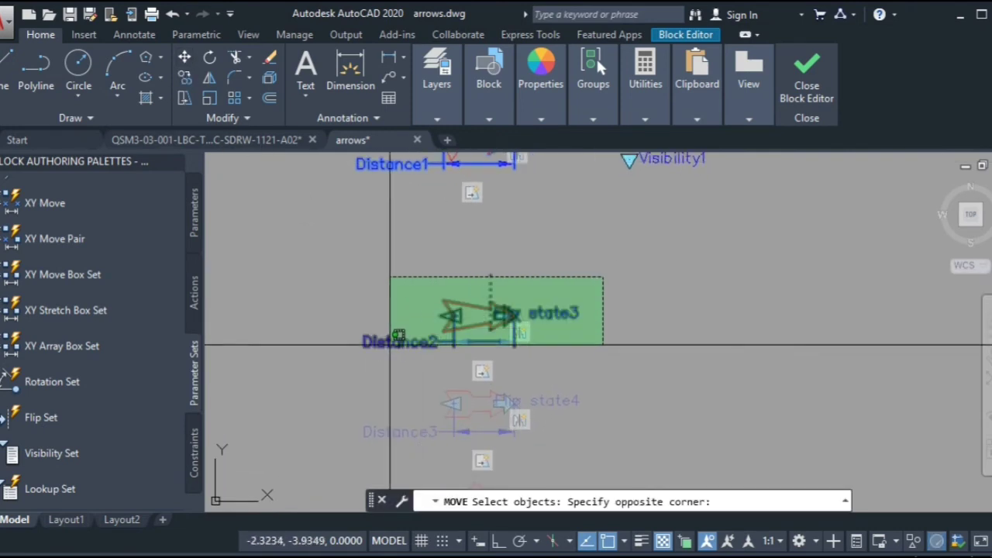
pyautogui.click(379, 351)
pyautogui.scroll(5, 468, 303)
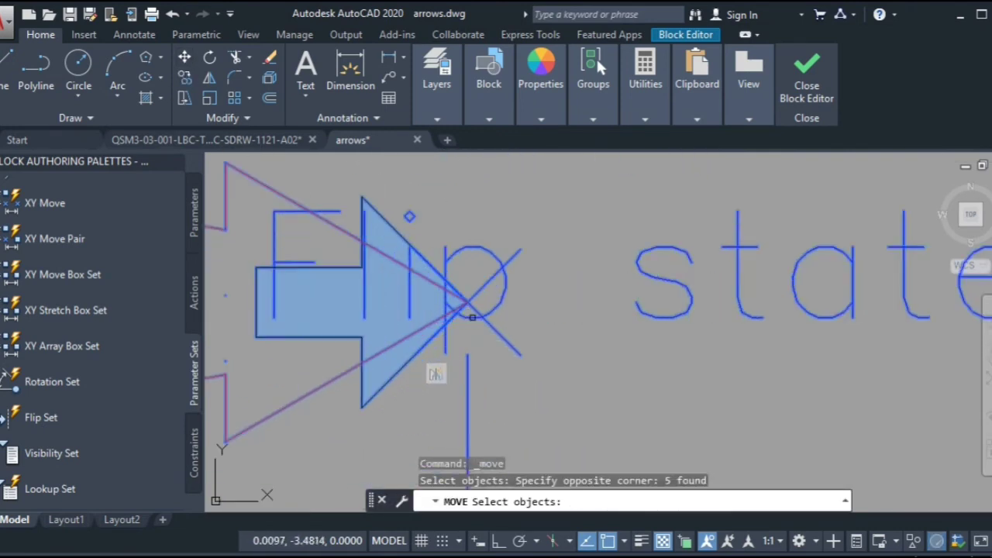
pyautogui.press('Return')
pyautogui.click(468, 304)
pyautogui.scroll(-6, 496, 325)
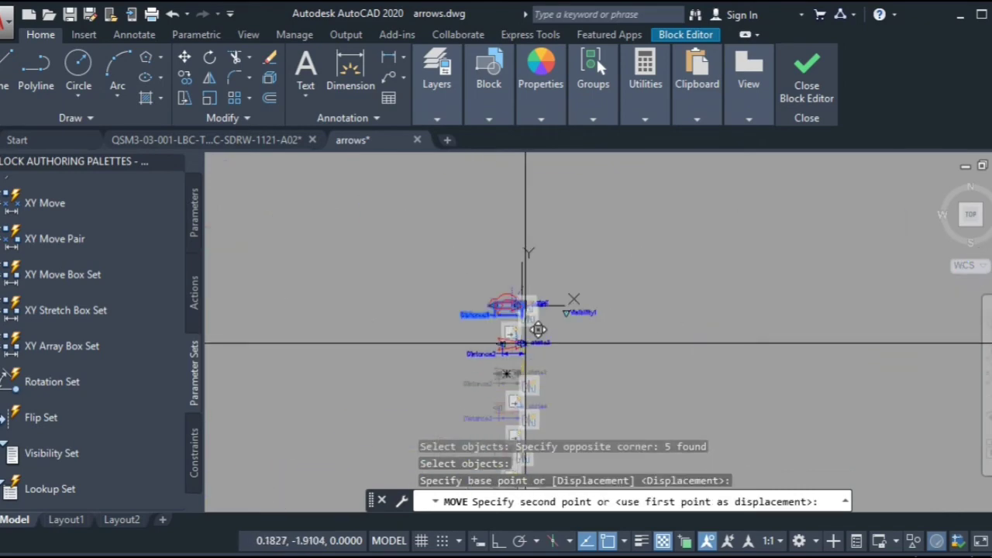
pyautogui.scroll(3, 523, 308)
pyautogui.scroll(8, 535, 295)
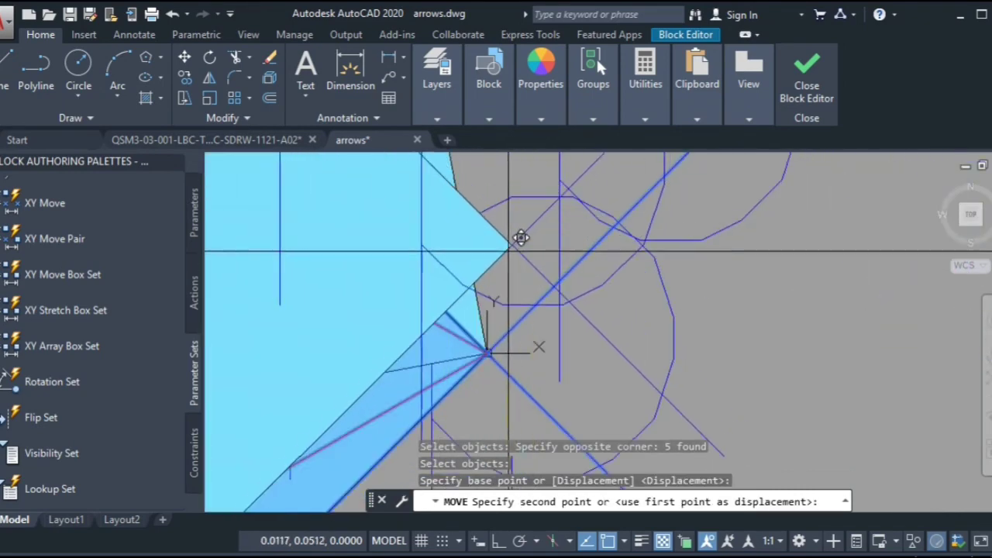
pyautogui.scroll(-3, 496, 382)
pyautogui.click(498, 385)
# Step: Move the fourth arrow with its stretch and flip parameters from its tip onto the shared arrow tip at the origin
pyautogui.scroll(-3, 488, 392)
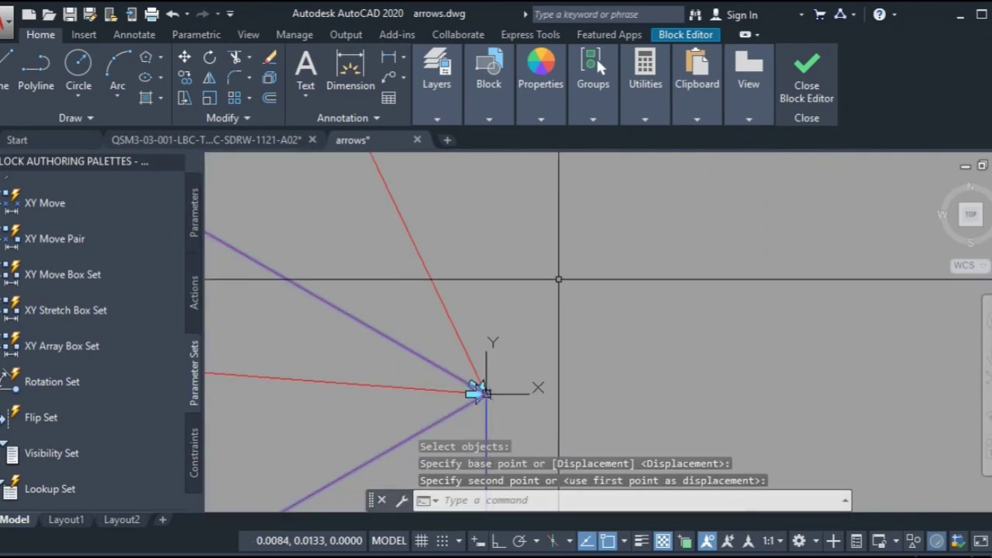
pyautogui.scroll(1, 550, 283)
pyautogui.scroll(-3, 549, 285)
pyautogui.scroll(2, 554, 178)
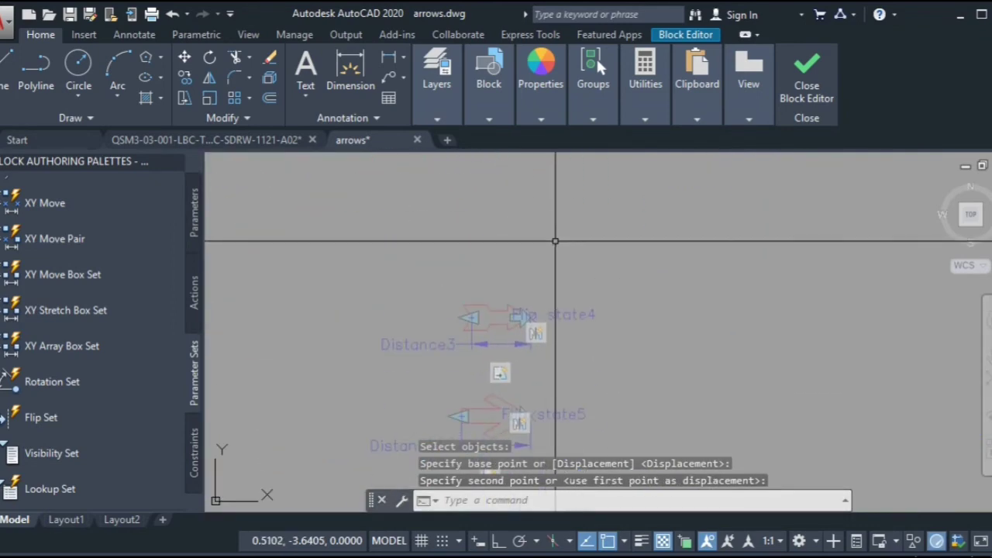
pyautogui.rightClick(555, 186)
pyautogui.click(614, 197)
pyautogui.click(619, 275)
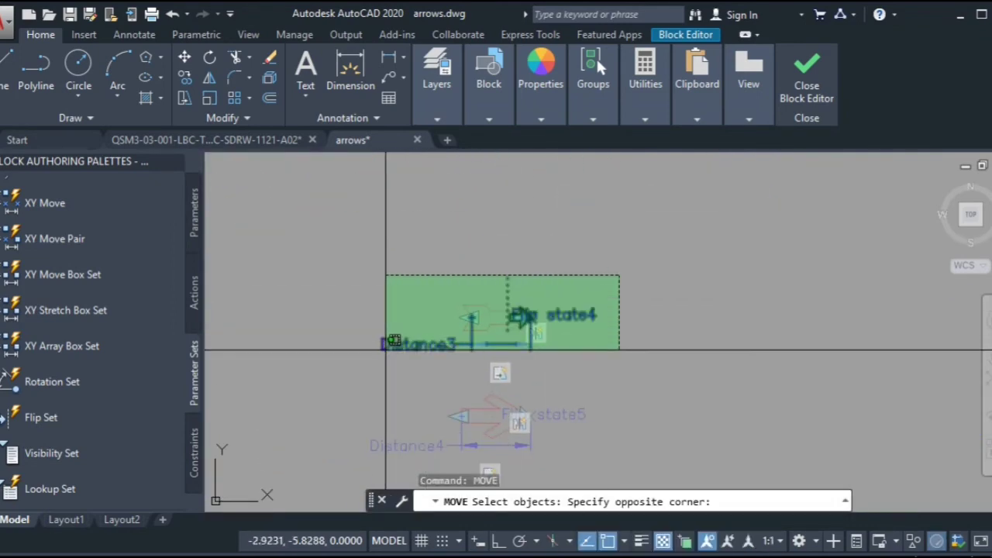
pyautogui.click(379, 342)
pyautogui.scroll(2, 548, 333)
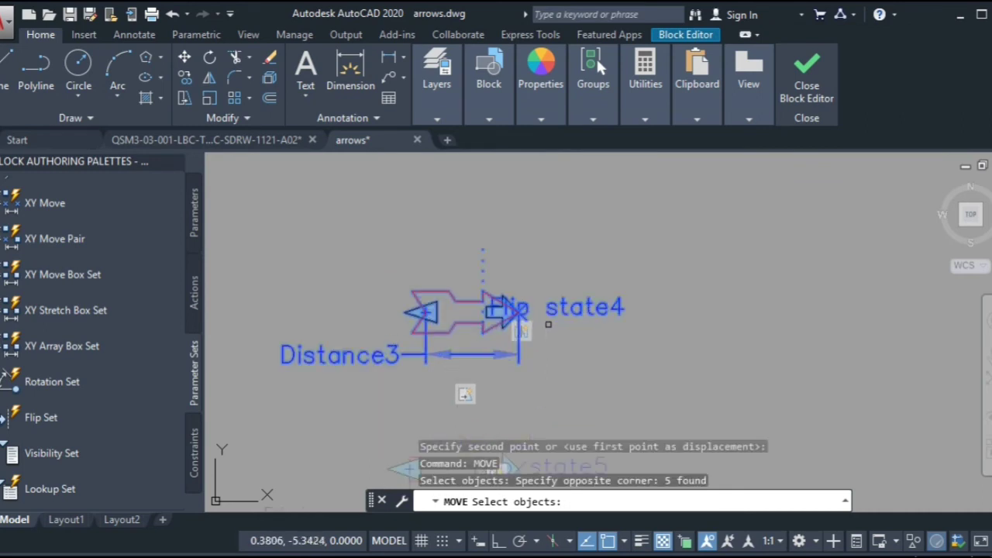
pyautogui.moveTo(548, 337); pyautogui.dragTo(548, 280, button='middle')
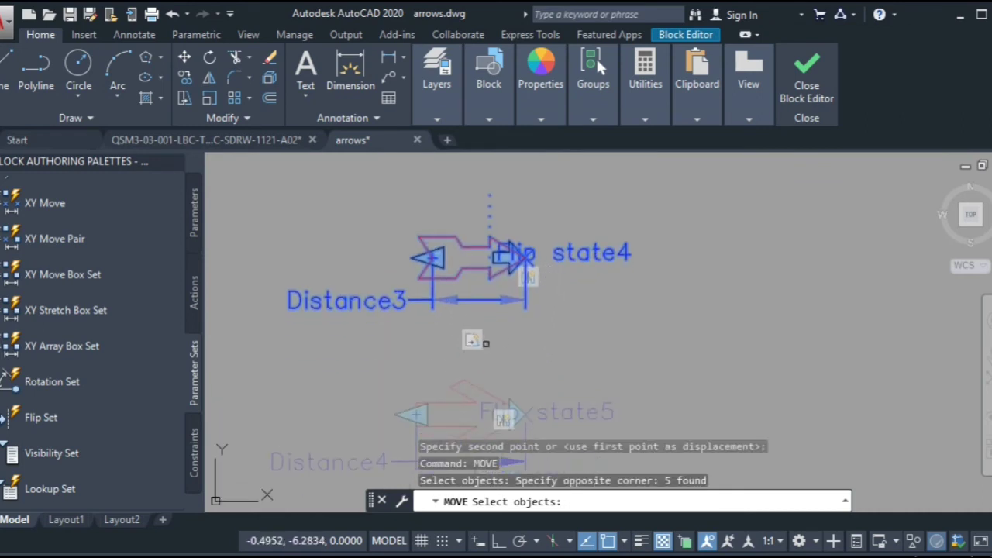
pyautogui.click(465, 326)
pyautogui.click(515, 310)
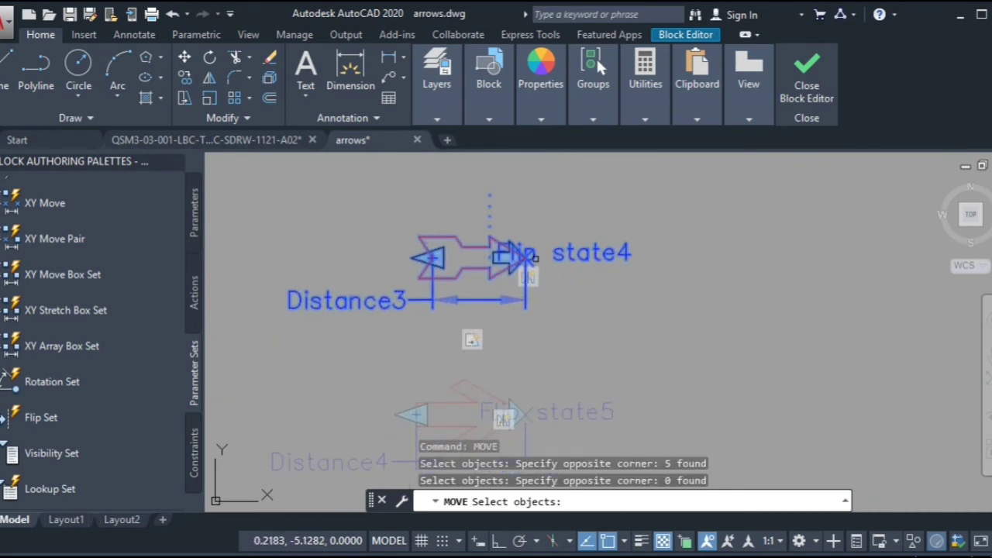
pyautogui.scroll(2, 495, 304)
pyautogui.click(519, 303)
pyautogui.scroll(-2, 519, 304)
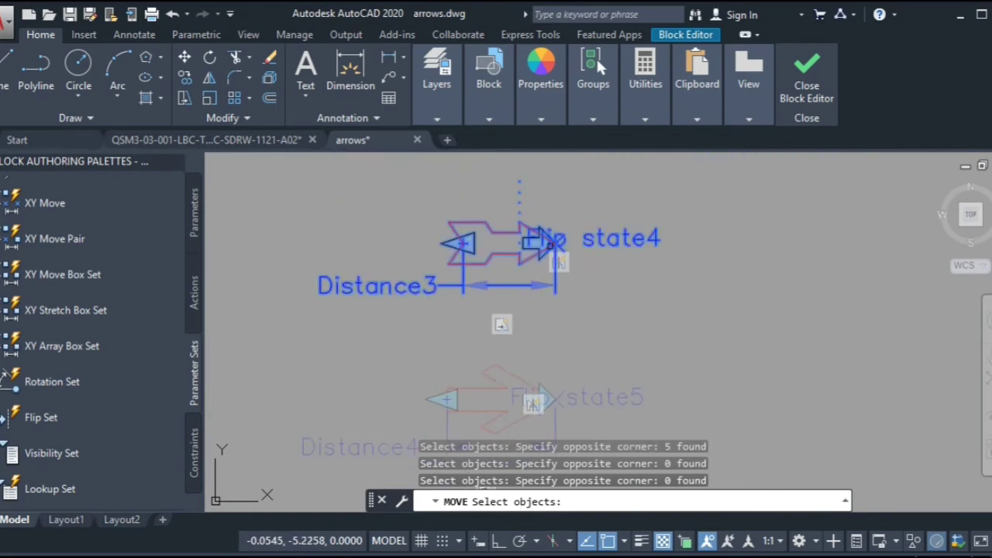
pyautogui.scroll(3, 555, 248)
pyautogui.press('Return')
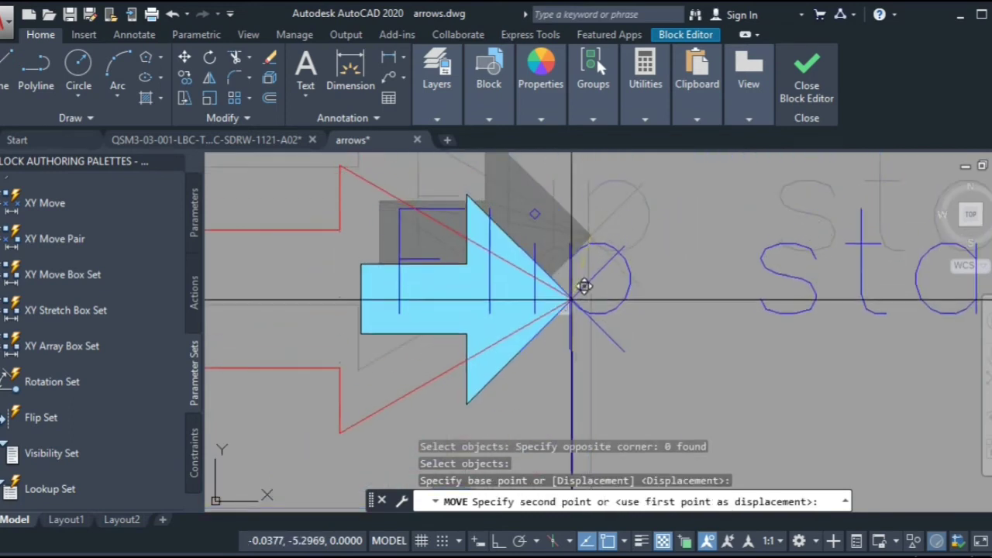
pyautogui.scroll(-4, 574, 294)
pyautogui.scroll(3, 565, 232)
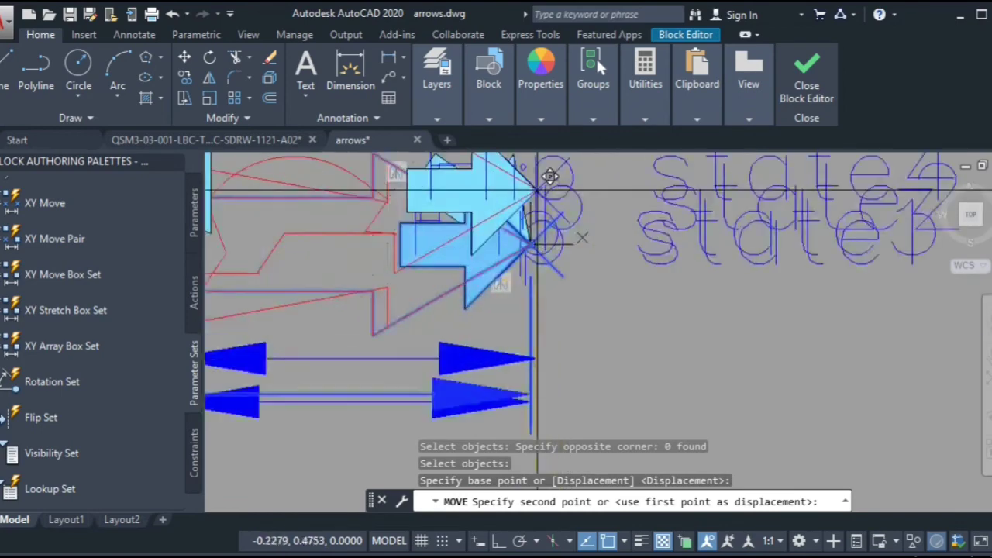
pyautogui.scroll(6, 550, 177)
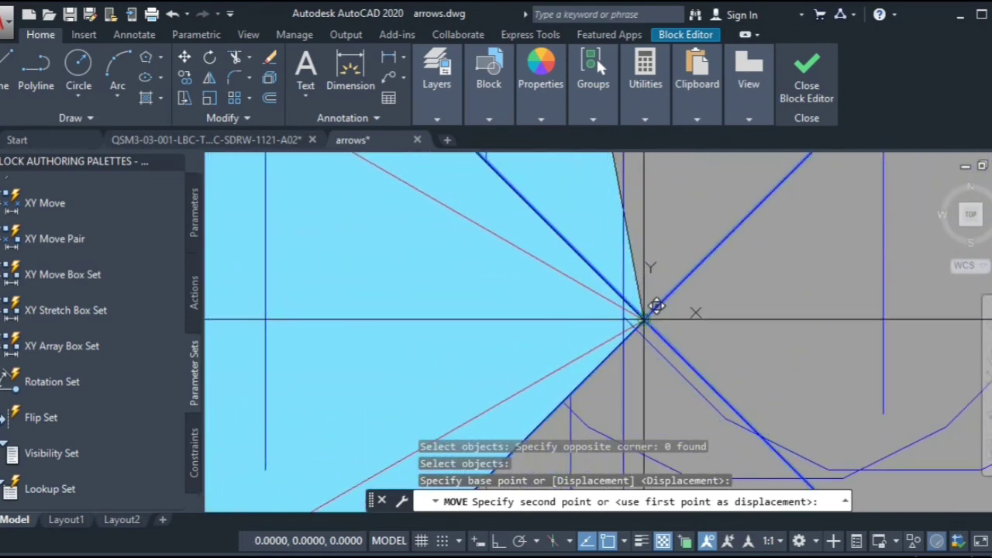
pyautogui.click(644, 319)
# Step: Move the fifth arrow with its stretch and flip parameters from its tip onto the stacked arrows' tip at the origin
pyautogui.scroll(-6, 631, 317)
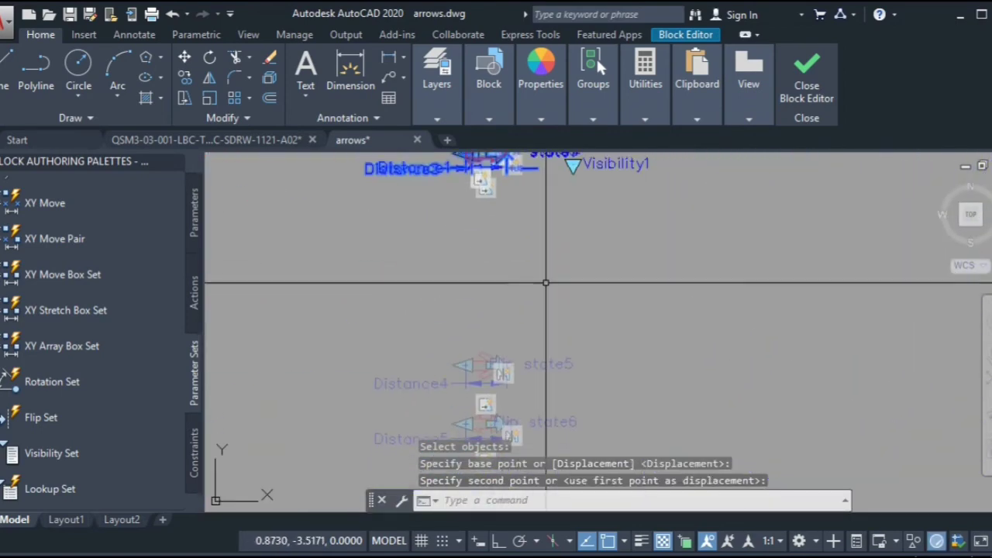
pyautogui.rightClick(527, 274)
pyautogui.click(597, 195)
pyautogui.scroll(3, 499, 401)
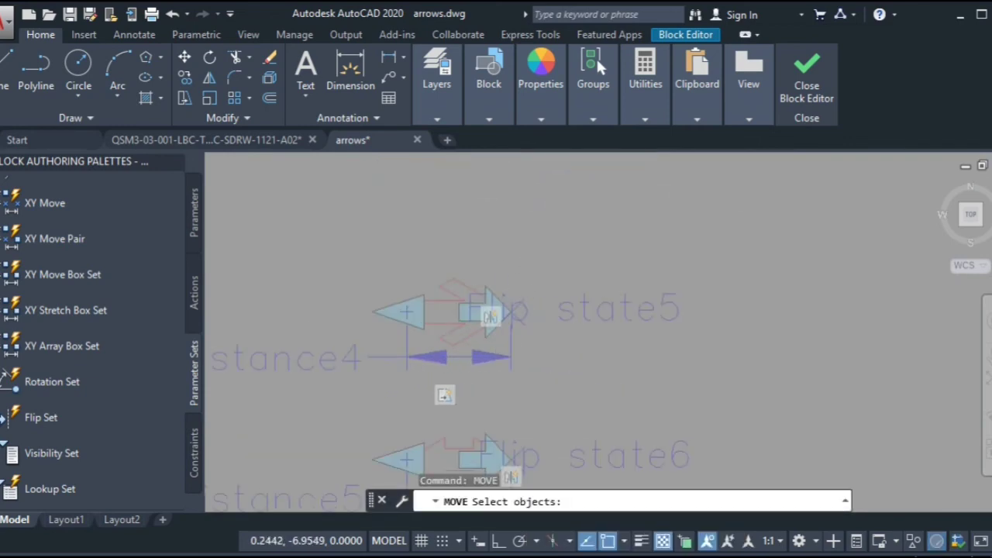
pyautogui.scroll(4, 540, 266)
pyautogui.click(640, 206)
pyautogui.click(341, 326)
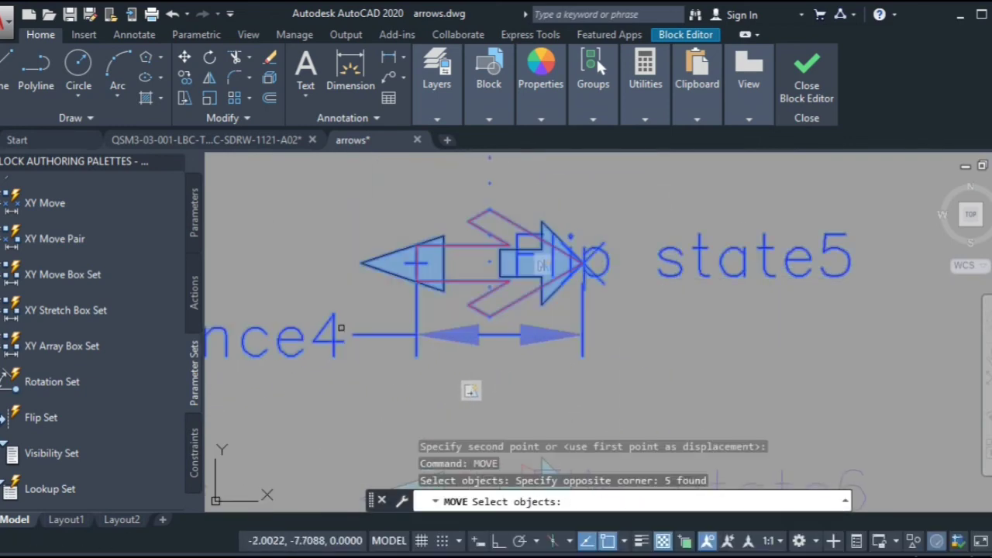
pyautogui.scroll(-4, 403, 279)
pyautogui.scroll(2, 506, 287)
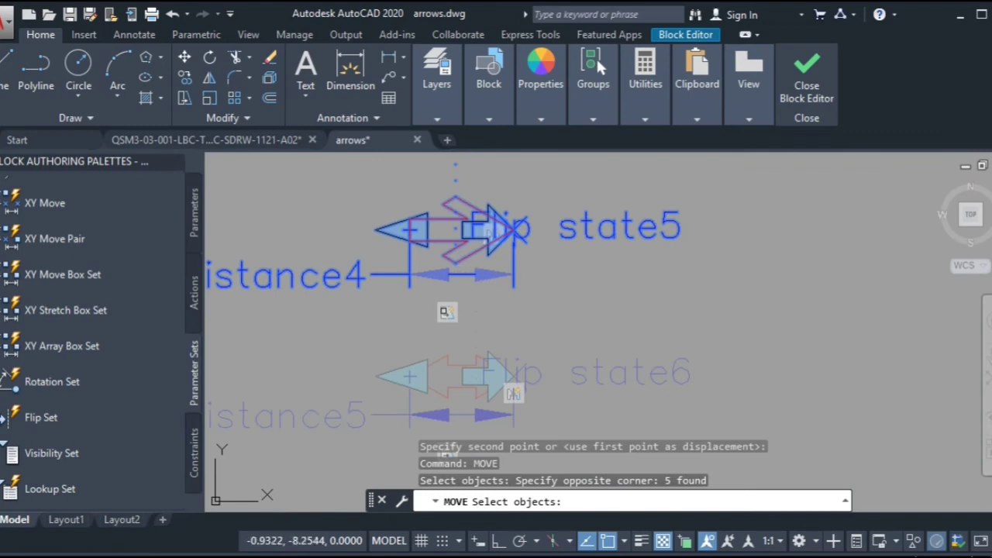
pyautogui.click(460, 263)
pyautogui.scroll(4, 513, 237)
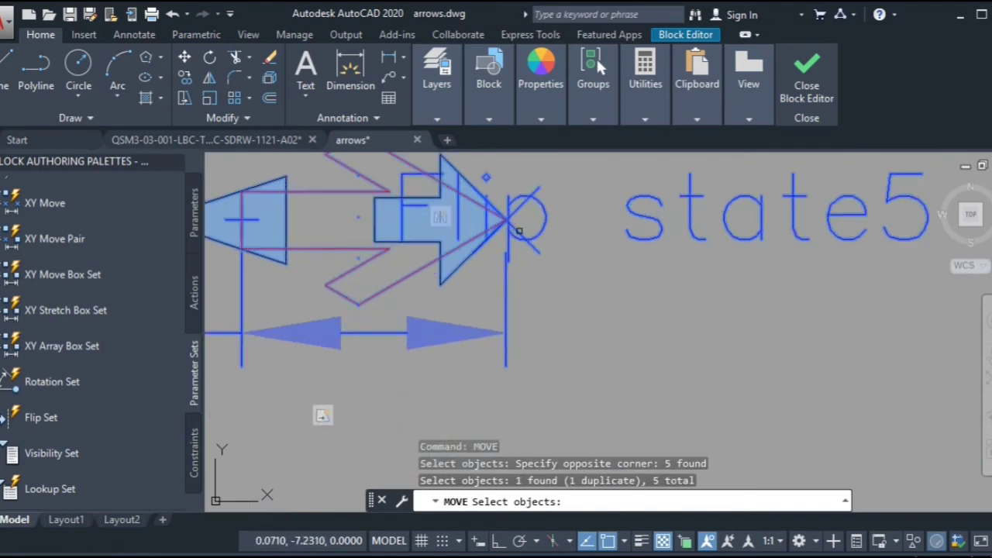
pyautogui.press('Return')
pyautogui.click(507, 221)
pyautogui.scroll(-4, 574, 266)
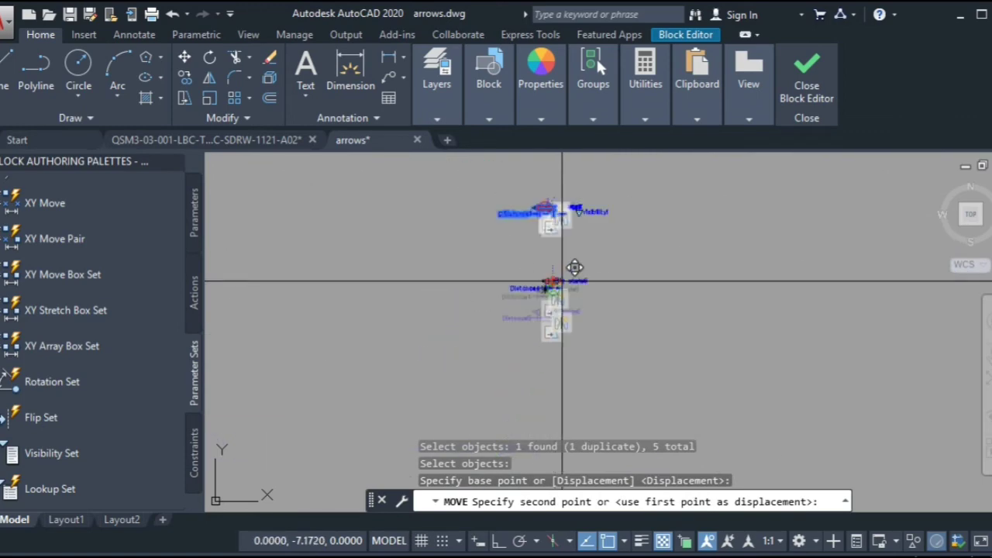
pyautogui.scroll(2, 571, 222)
pyautogui.scroll(8, 520, 186)
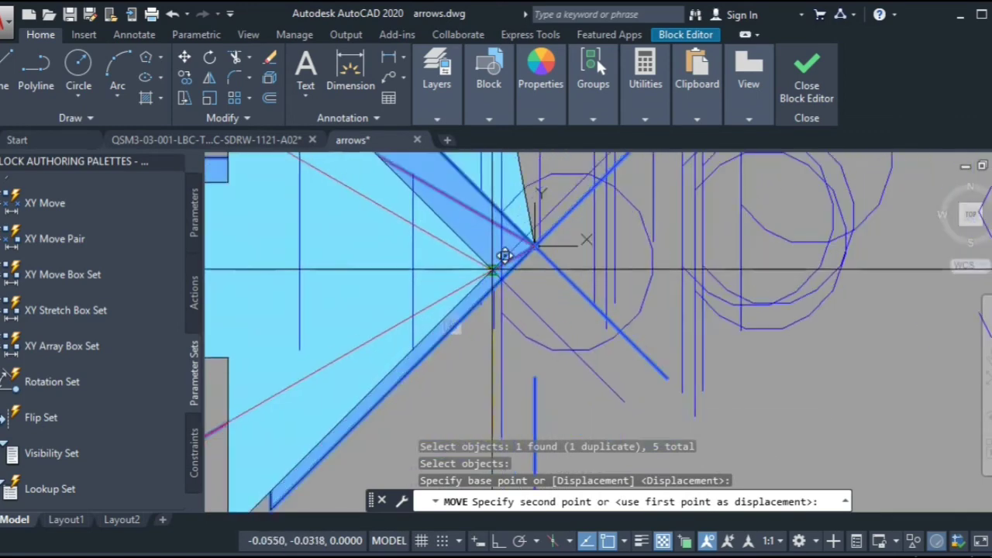
pyautogui.click(622, 197)
# Step: Move the sixth, double-headed arrow with its stretch and flip parameters from its tip onto the stacked arrows' tip at the origin
pyautogui.scroll(-6, 602, 202)
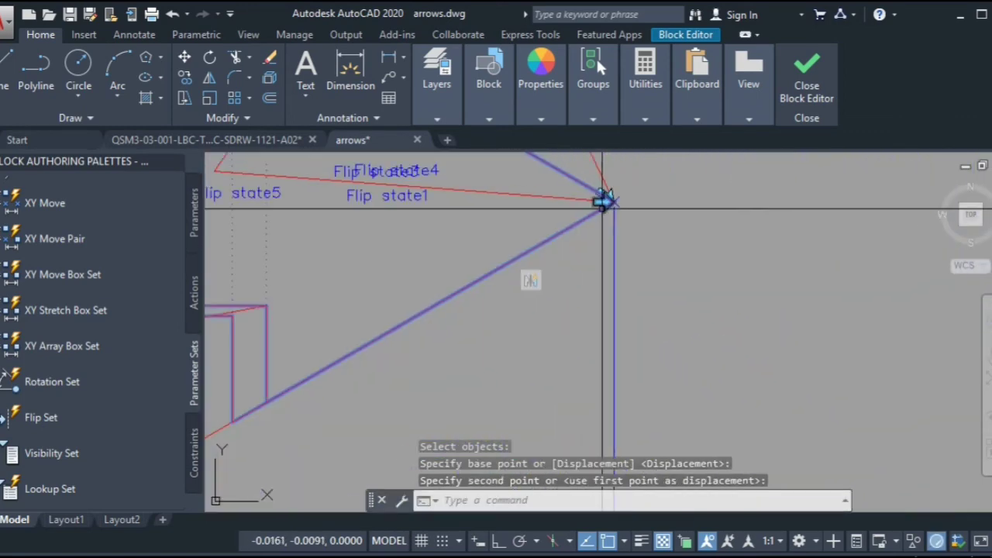
pyautogui.rightClick(568, 186)
pyautogui.click(605, 195)
pyautogui.scroll(4, 565, 326)
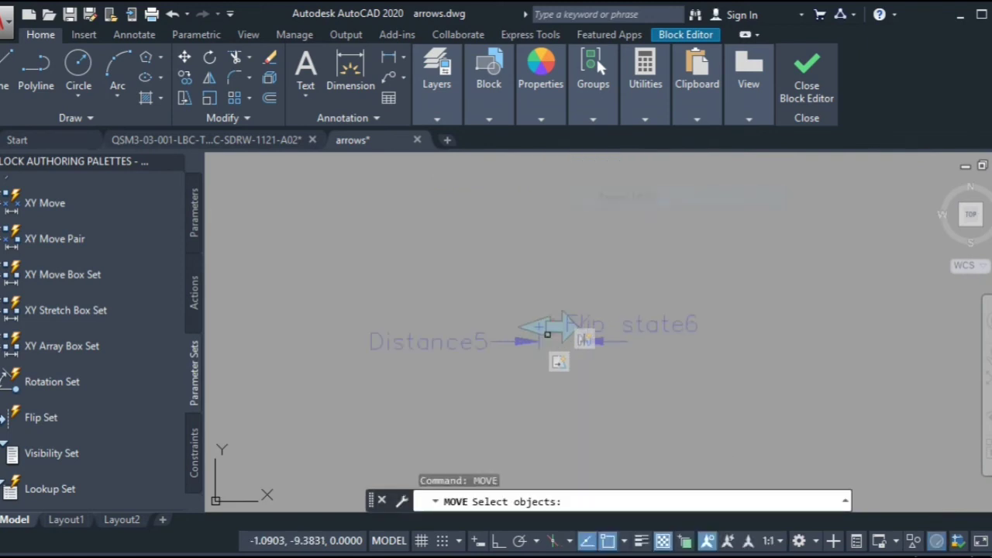
pyautogui.click(704, 272)
pyautogui.click(455, 374)
pyautogui.scroll(5, 589, 318)
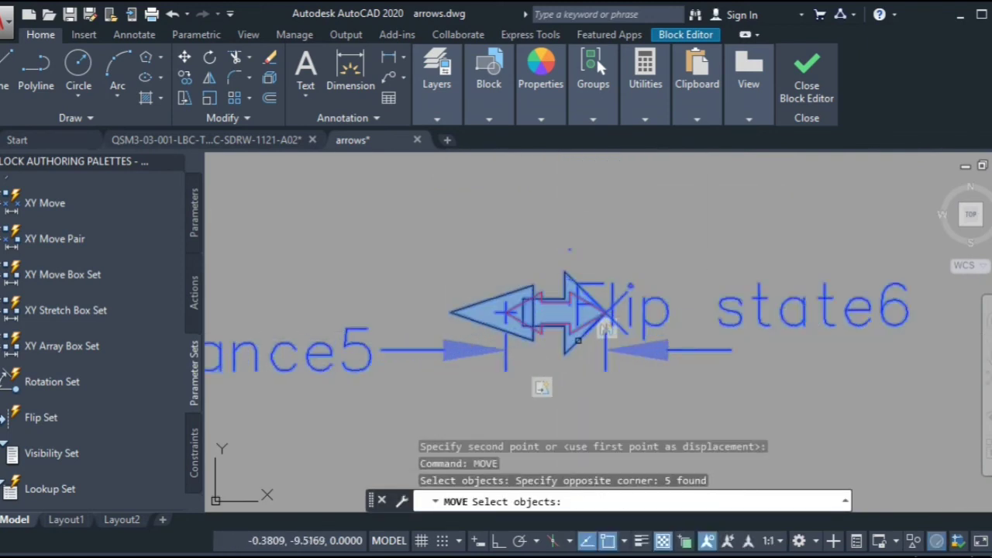
pyautogui.press('Return')
pyautogui.scroll(6, 645, 273)
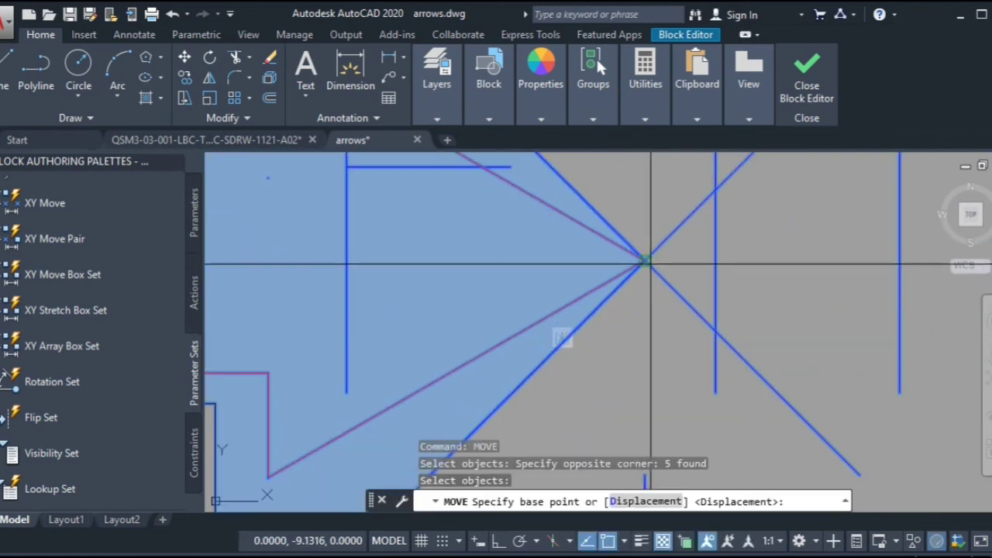
pyautogui.click(609, 277)
pyautogui.scroll(-8, 526, 382)
pyautogui.scroll(-2, 526, 381)
pyautogui.scroll(8, 369, 372)
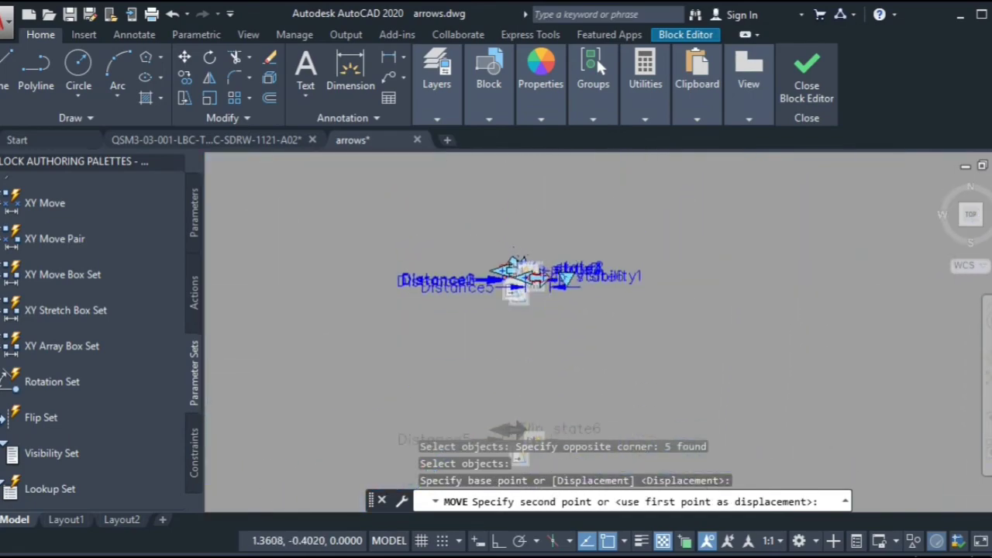
pyautogui.scroll(-5, 379, 358)
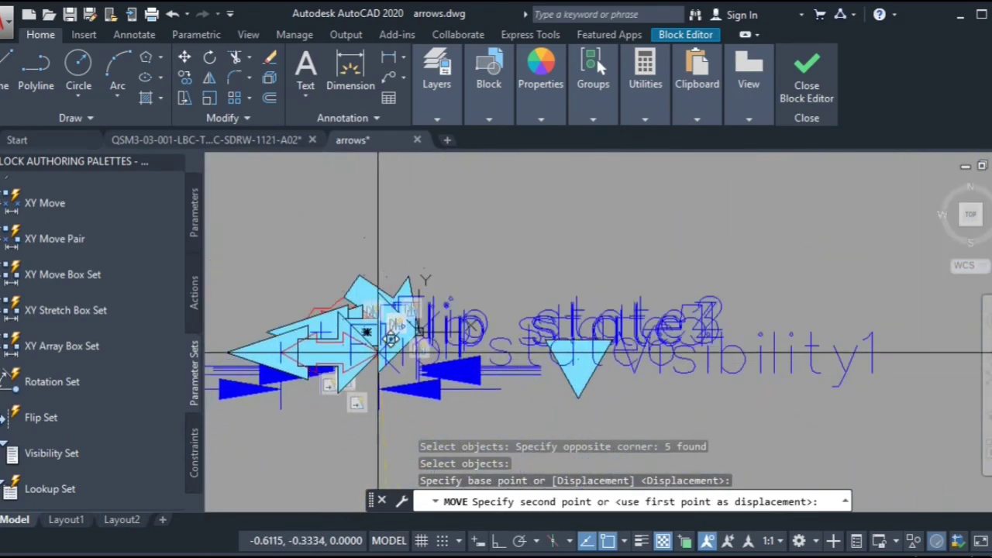
pyautogui.scroll(8, 566, 300)
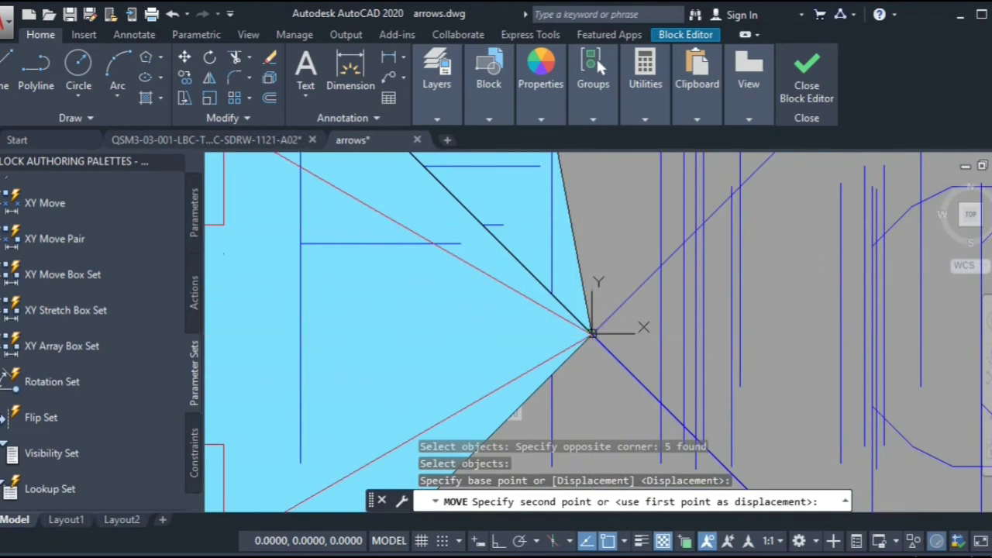
pyautogui.click(598, 321)
pyautogui.scroll(-8, 571, 300)
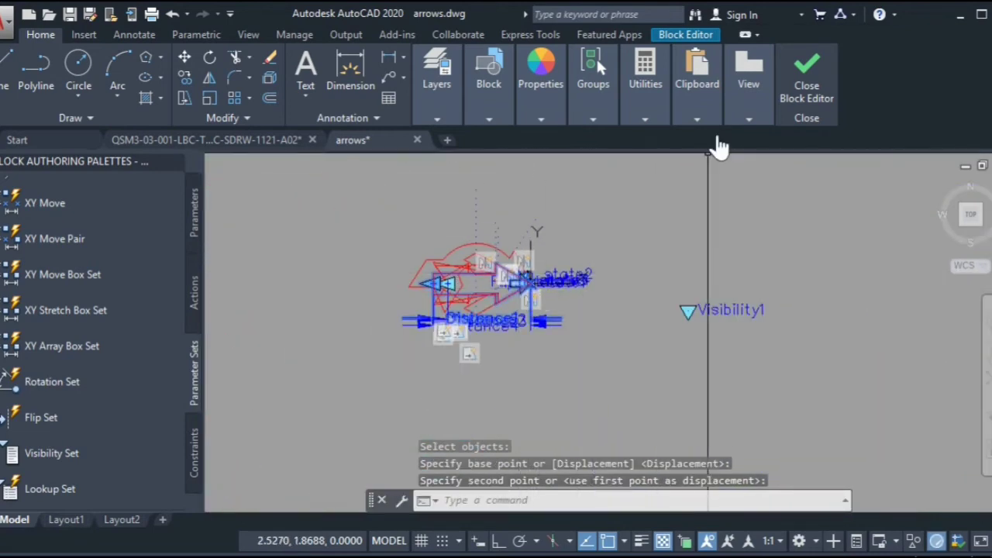
# Step: Open the arrows block in a test window and select the arrow to show its grips
pyautogui.click(686, 34)
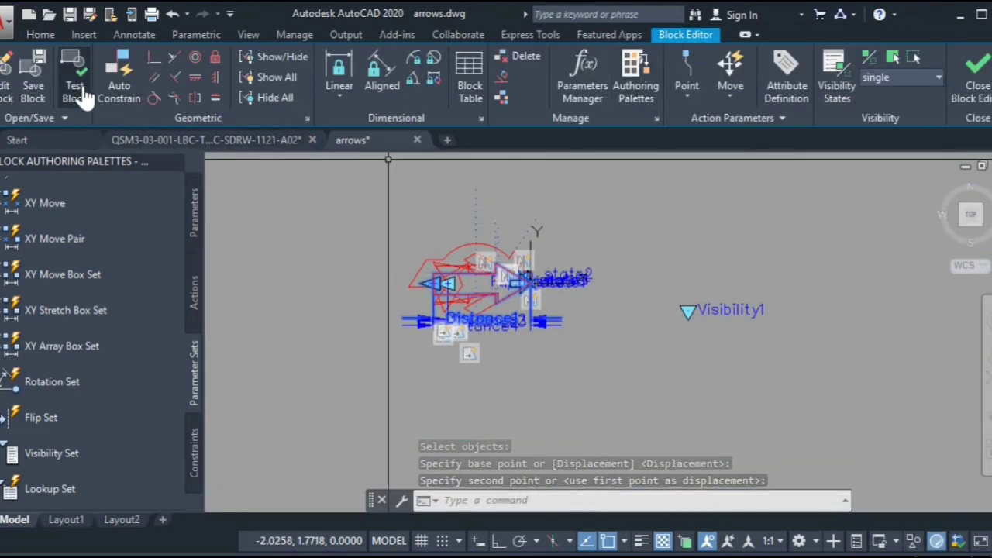
pyautogui.click(96, 99)
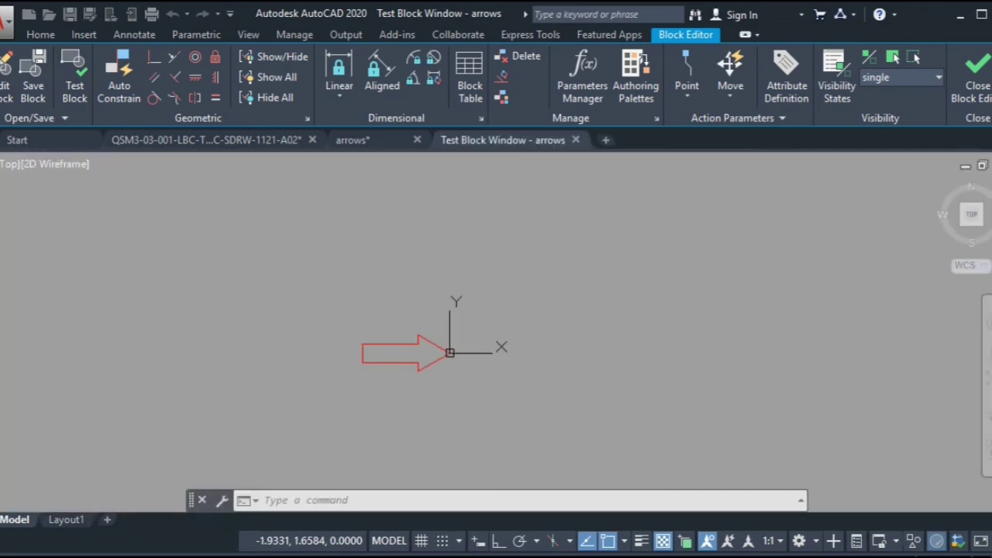
pyautogui.moveTo(478, 279); pyautogui.dragTo(537, 231, button='middle')
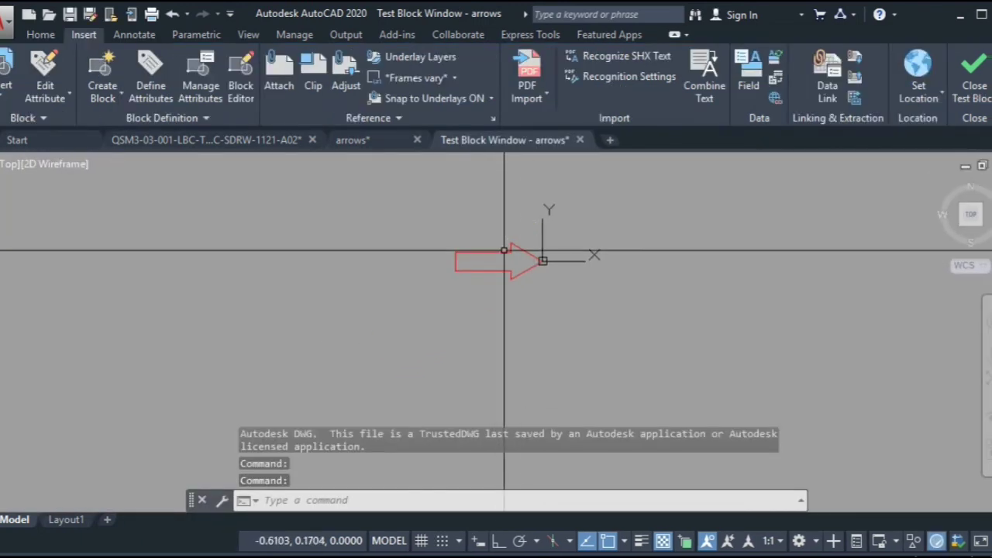
pyautogui.click(532, 259)
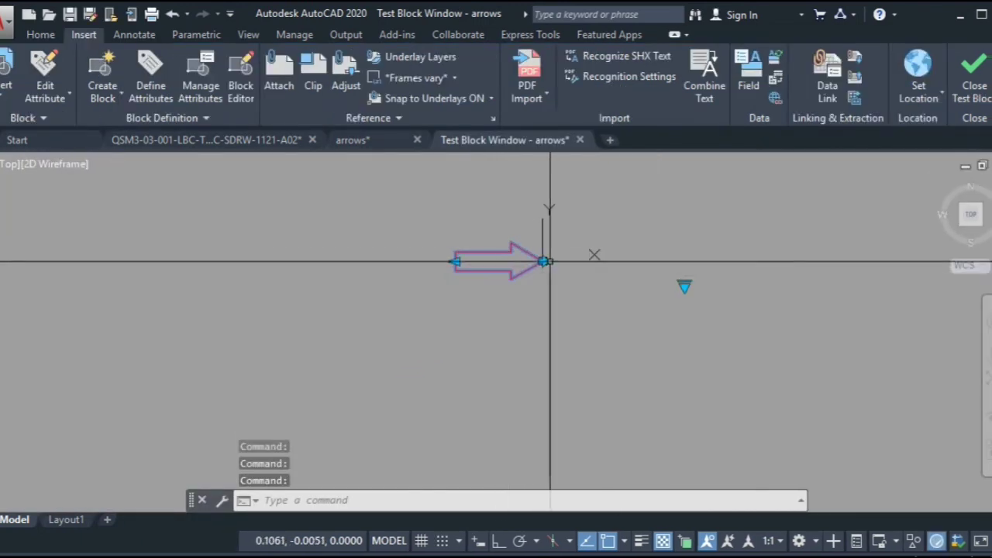
# Step: Check the visibility states arched, flex, tail, fancy and doubled, return to single, and close the test window
pyautogui.click(684, 286)
pyautogui.click(712, 318)
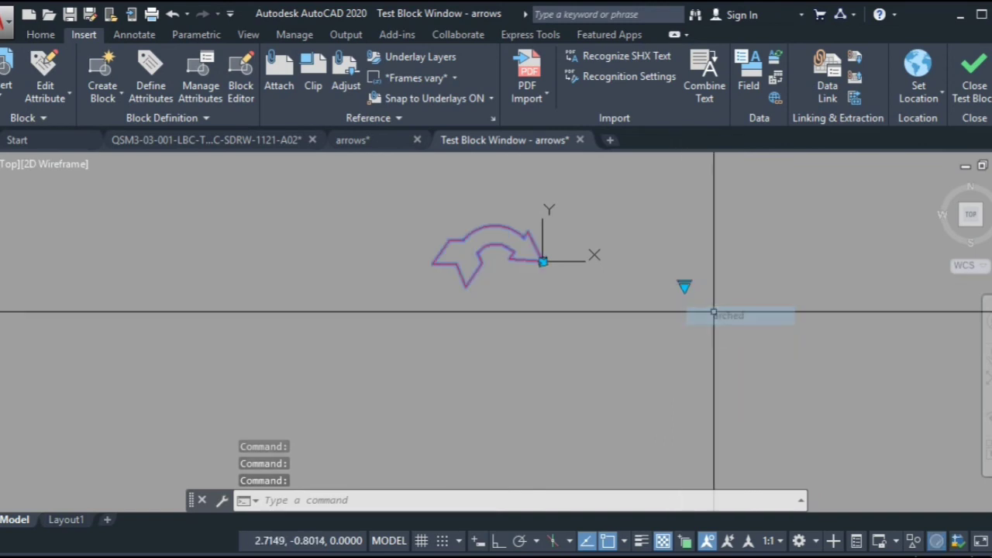
pyautogui.click(684, 286)
pyautogui.click(719, 334)
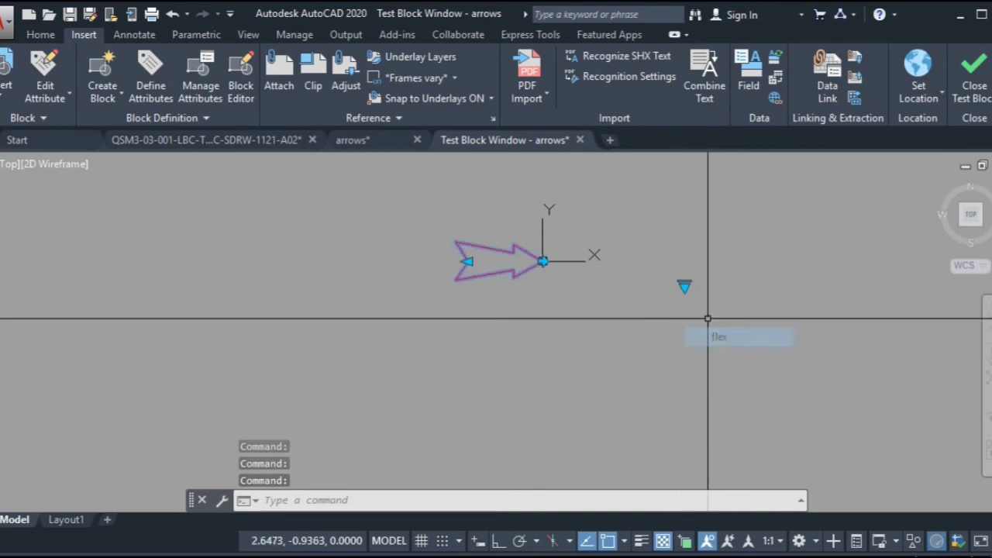
pyautogui.click(684, 286)
pyautogui.click(719, 357)
pyautogui.click(684, 286)
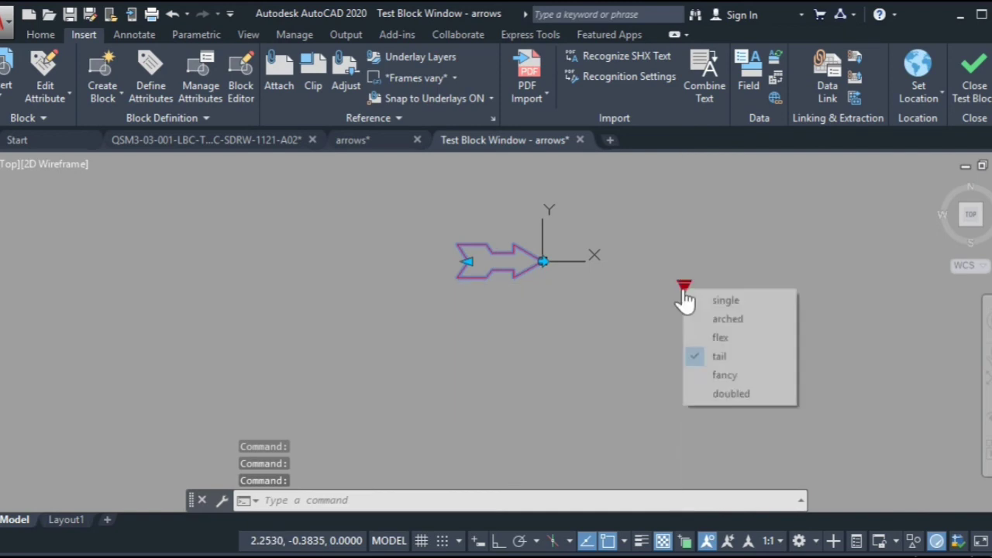
pyautogui.click(725, 375)
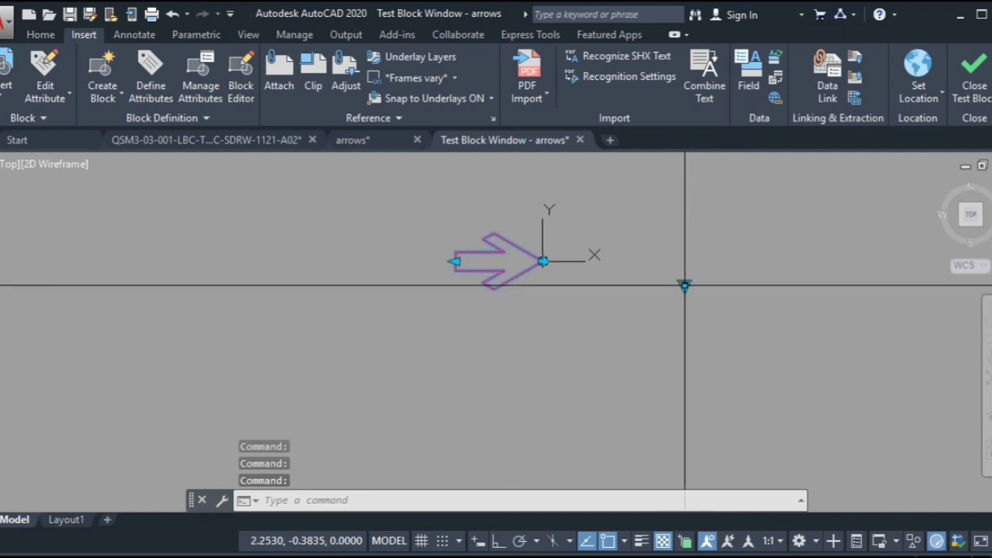
pyautogui.click(684, 286)
pyautogui.click(722, 395)
pyautogui.click(684, 286)
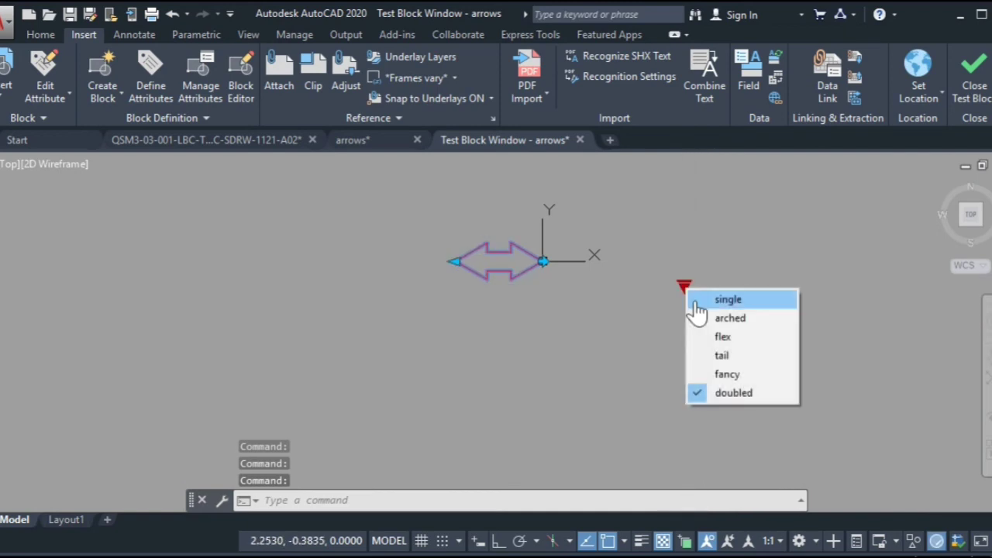
pyautogui.click(720, 298)
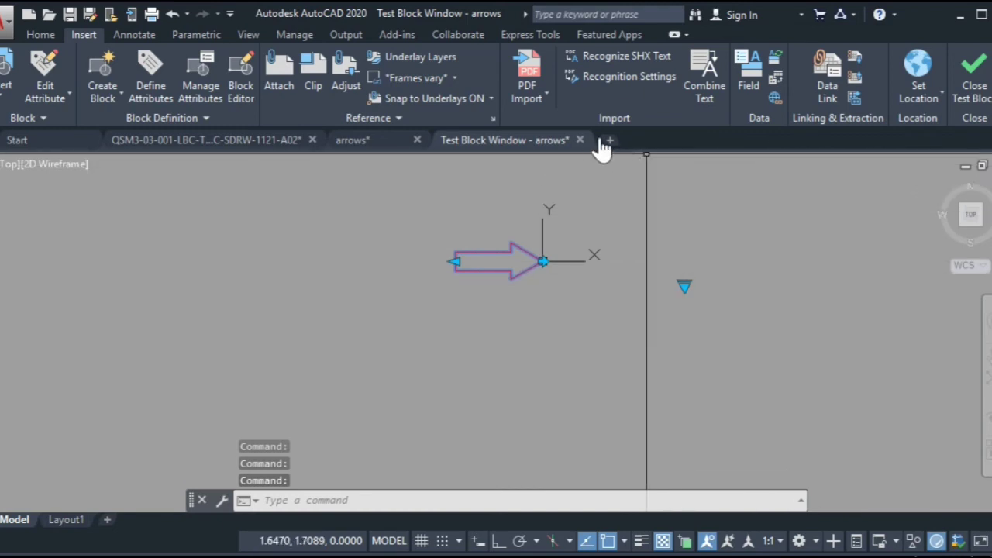
pyautogui.click(580, 140)
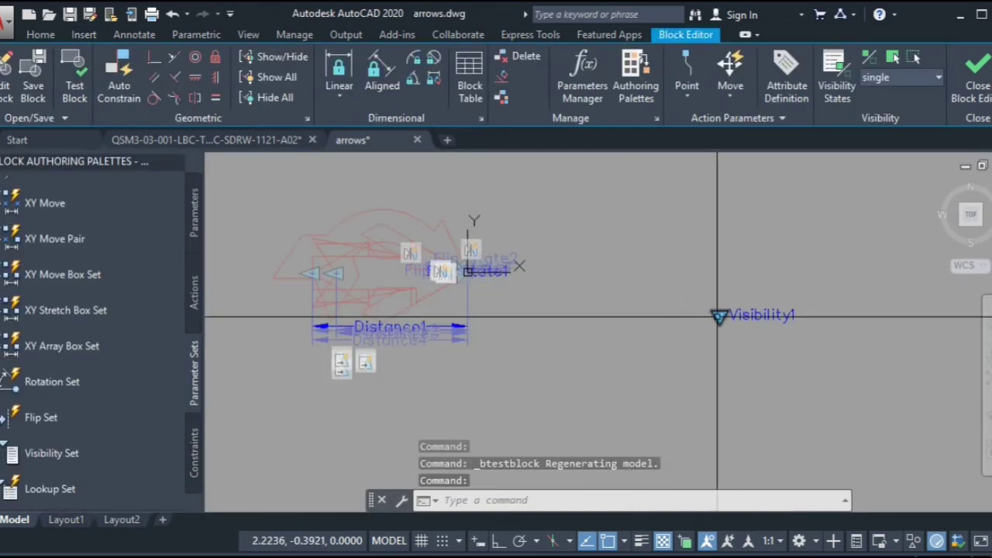
# Step: Move the visibility parameter's grip from its distant spot to just below and right of the shared arrow tip
pyautogui.press('Escape')
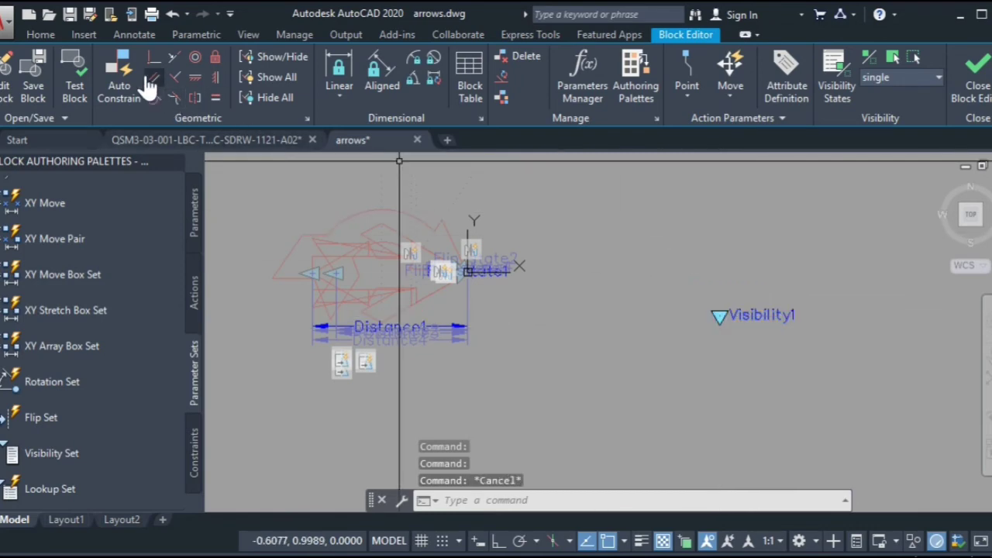
pyautogui.click(41, 35)
pyautogui.click(184, 58)
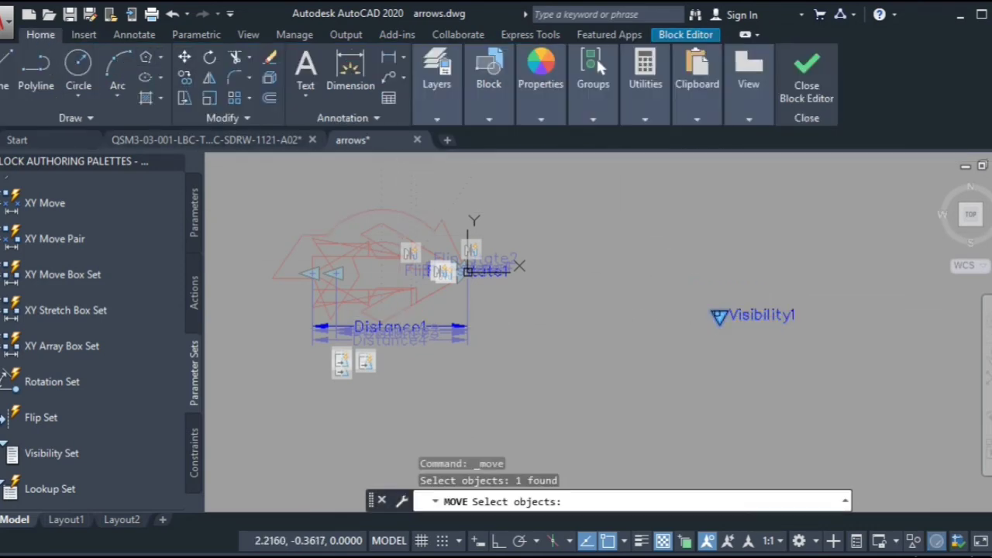
pyautogui.press('Return')
pyautogui.click(719, 314)
pyautogui.scroll(2, 492, 282)
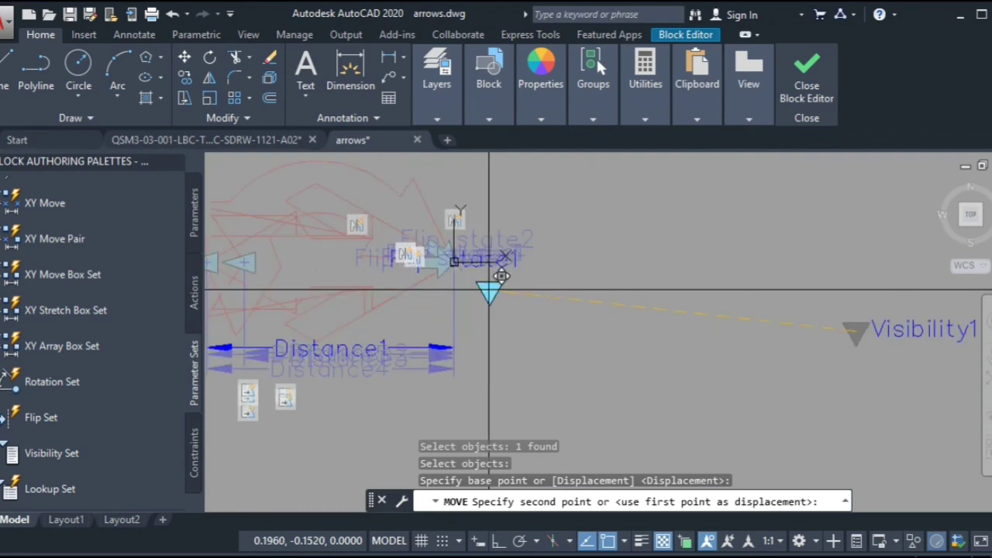
pyautogui.scroll(4, 481, 287)
pyautogui.click(471, 282)
pyautogui.scroll(-4, 542, 285)
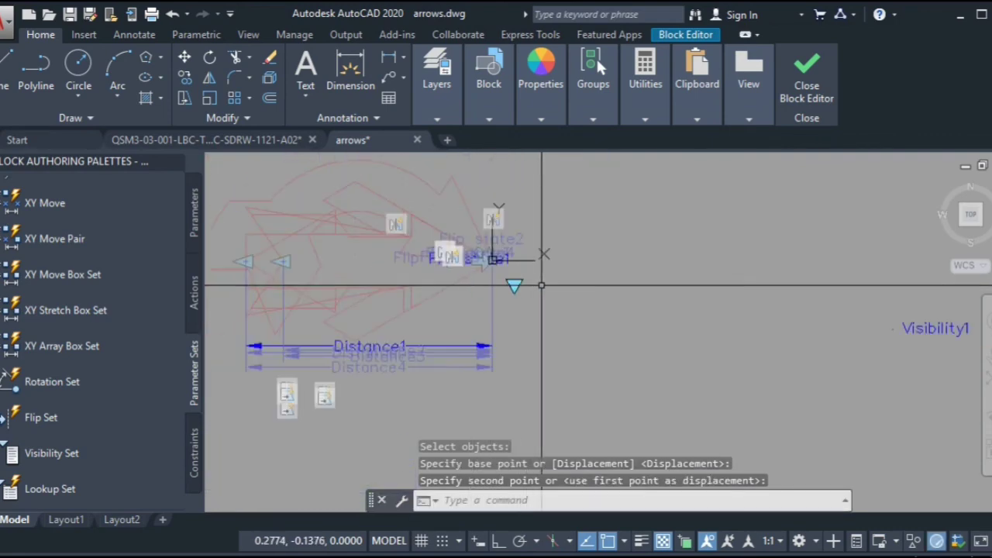
# Step: Move the Visibility1 label next to its relocated grip, just to the grip's right
pyautogui.scroll(-4, 775, 305)
pyautogui.rightClick(814, 306)
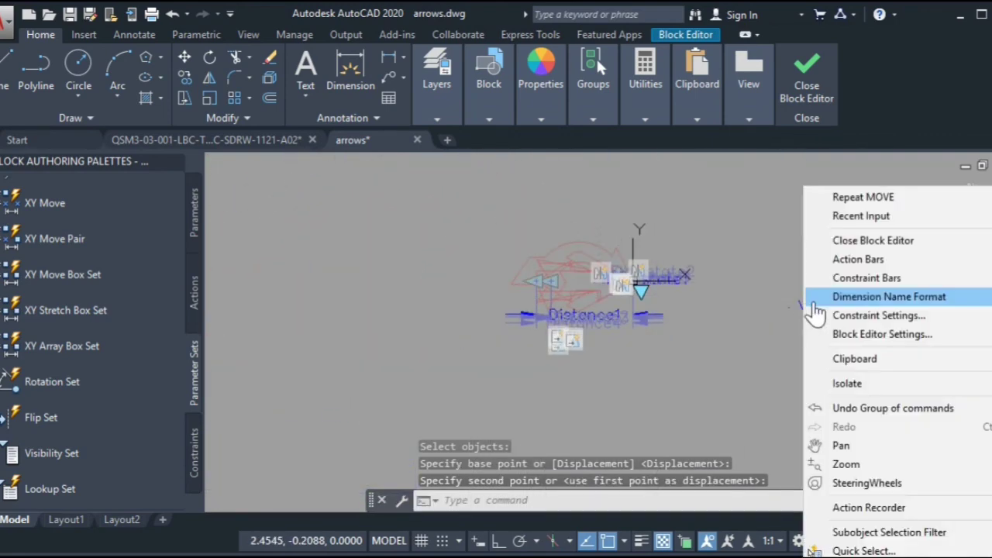
pyautogui.click(834, 197)
pyautogui.click(826, 309)
pyautogui.press('Return')
pyautogui.click(829, 349)
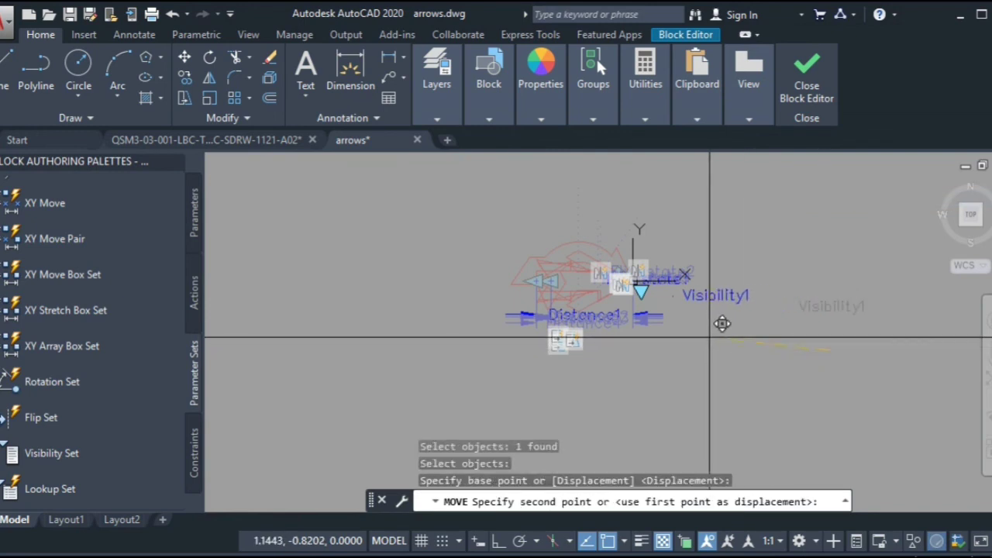
pyautogui.click(700, 323)
pyautogui.scroll(2, 679, 281)
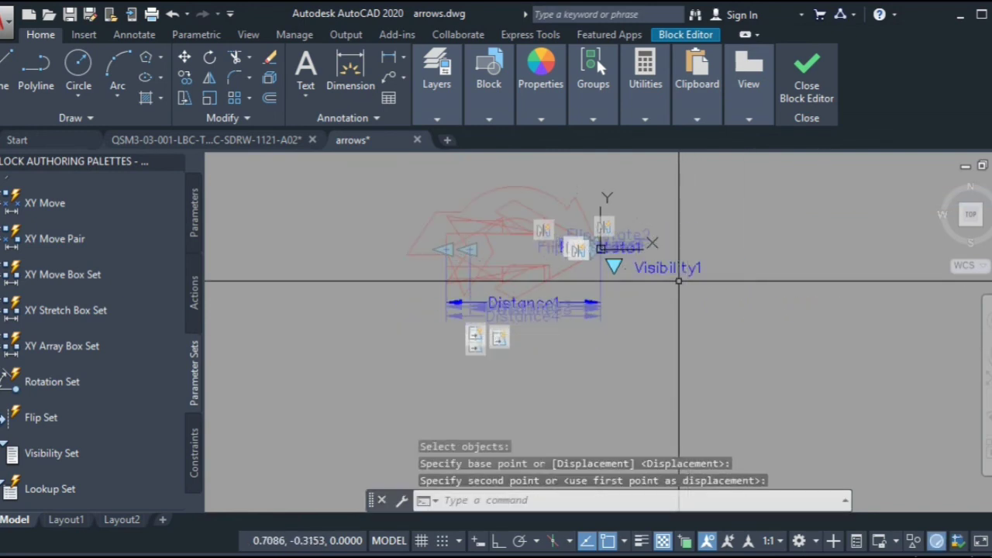
# Step: Test the block again with the relocated visibility grip and select the single arrow
pyautogui.click(676, 37)
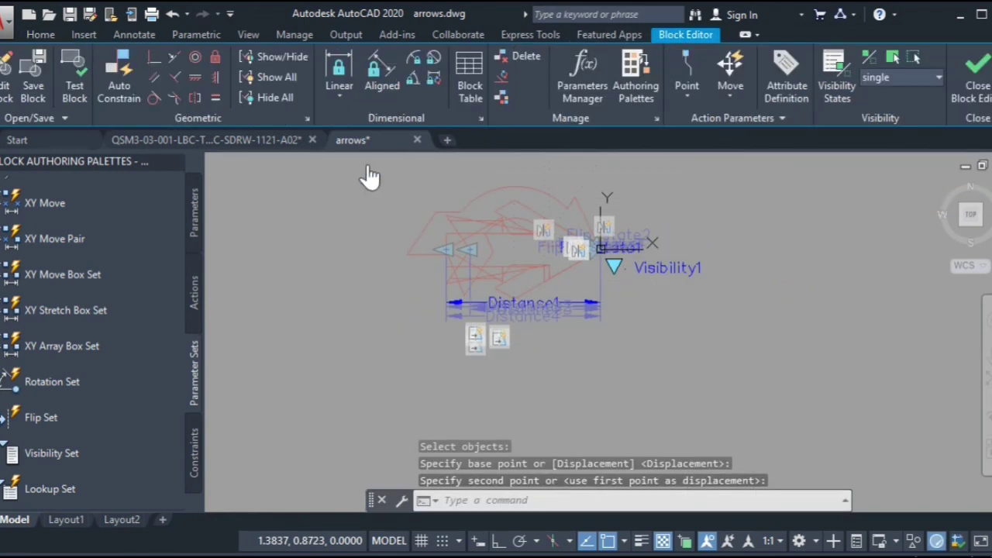
pyautogui.click(72, 75)
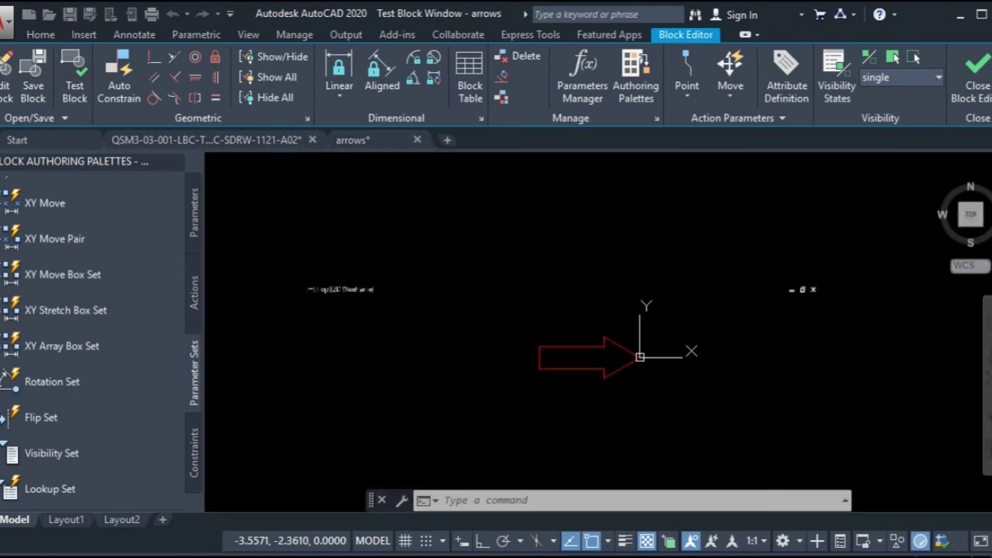
pyautogui.scroll(5, 543, 315)
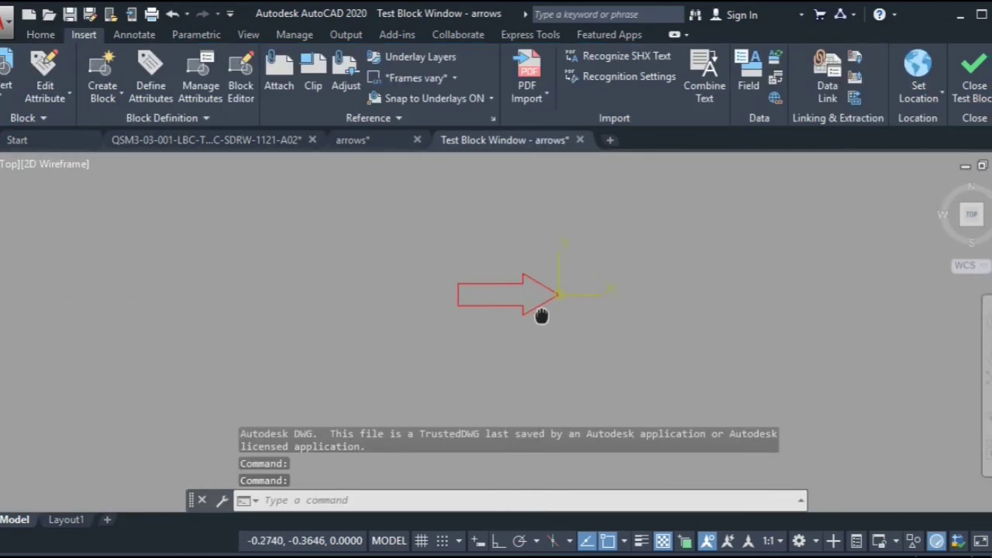
pyautogui.click(553, 202)
pyautogui.moveTo(630, 300); pyautogui.dragTo(530, 321, button='middle')
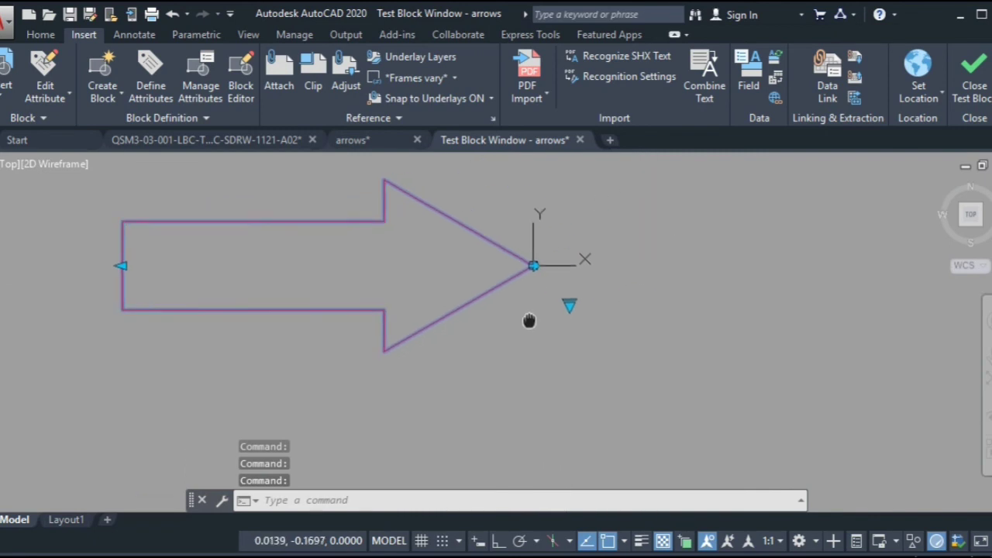
# Step: Switch the test arrow through the visibility states arched, flex, tail and fancy to check the tip alignment
pyautogui.click(562, 307)
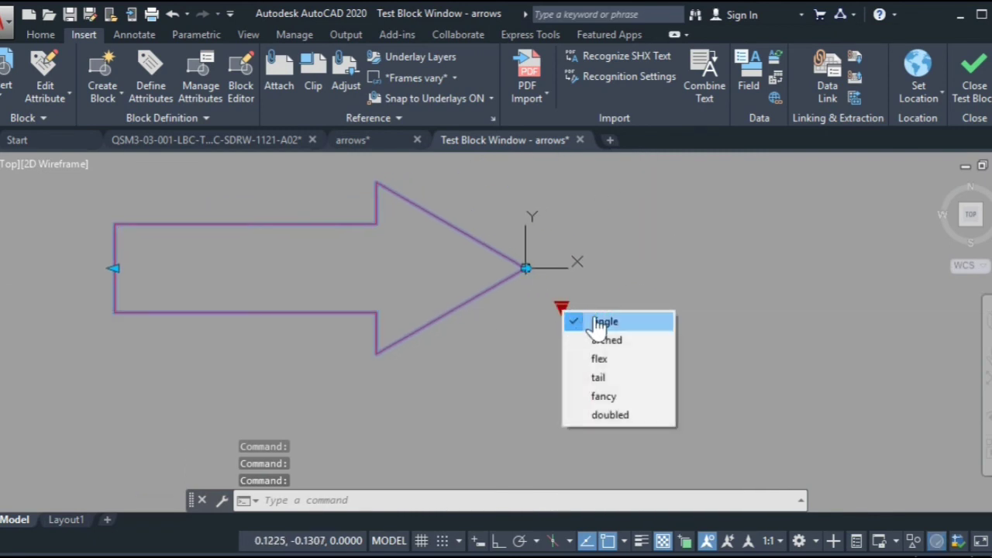
pyautogui.click(599, 341)
pyautogui.scroll(-3, 566, 308)
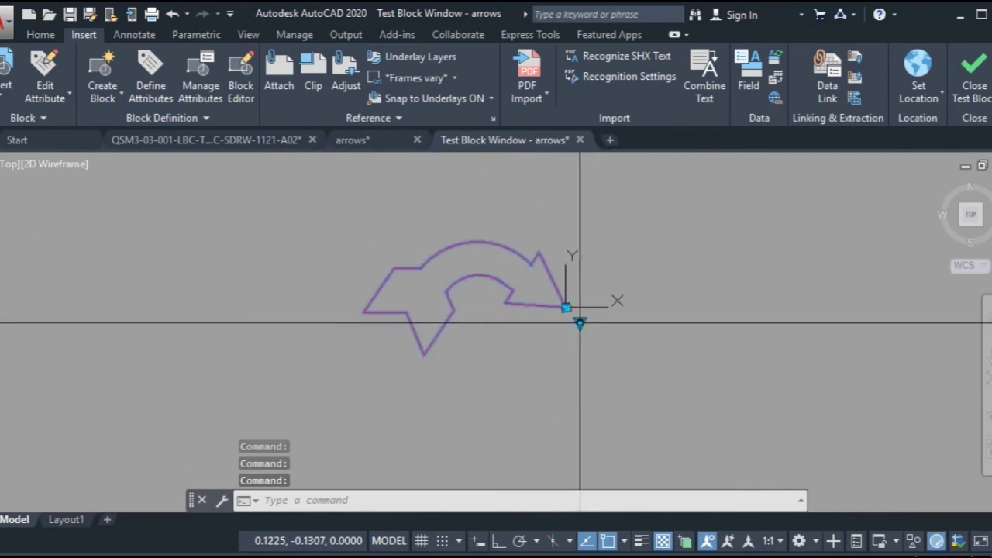
pyautogui.click(580, 323)
pyautogui.click(619, 376)
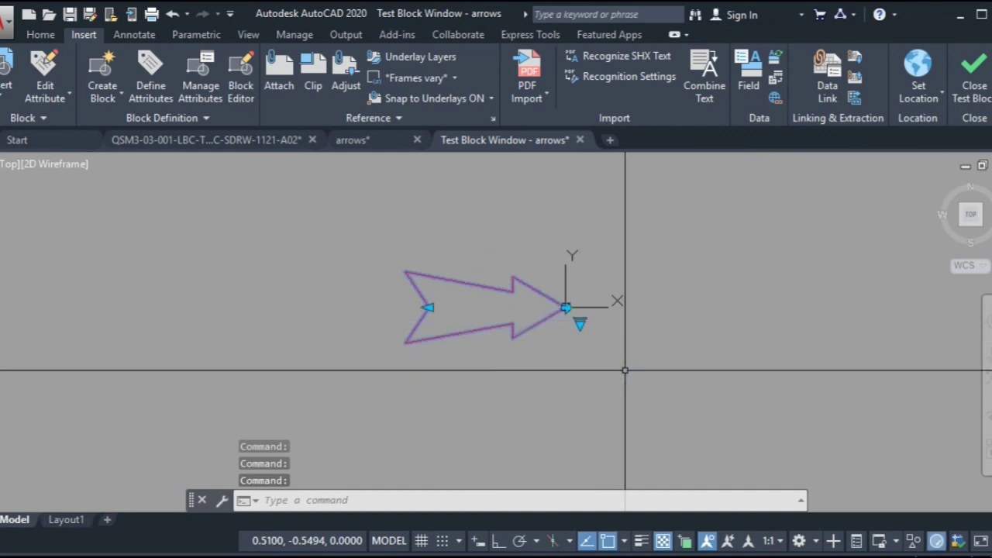
pyautogui.click(580, 322)
pyautogui.click(616, 394)
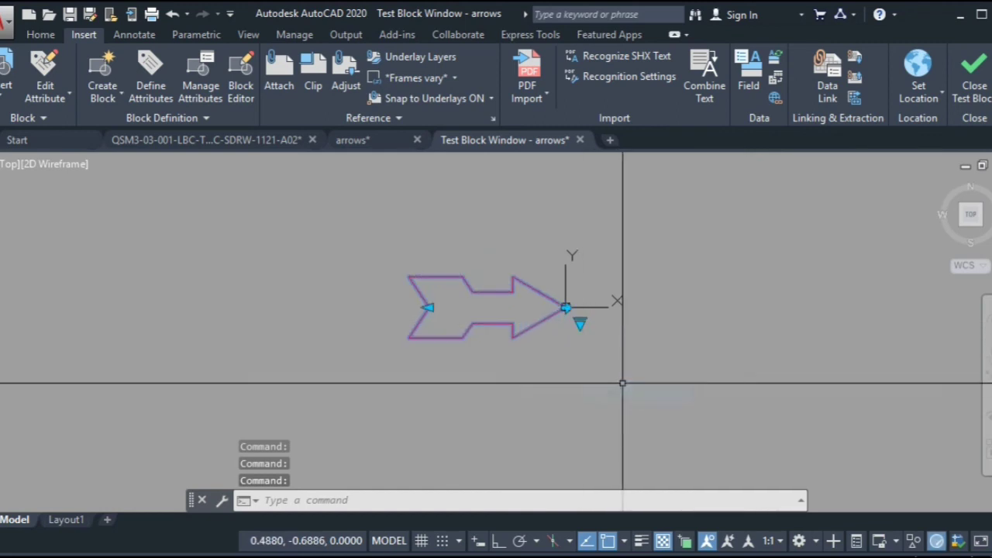
pyautogui.click(580, 323)
pyautogui.click(622, 413)
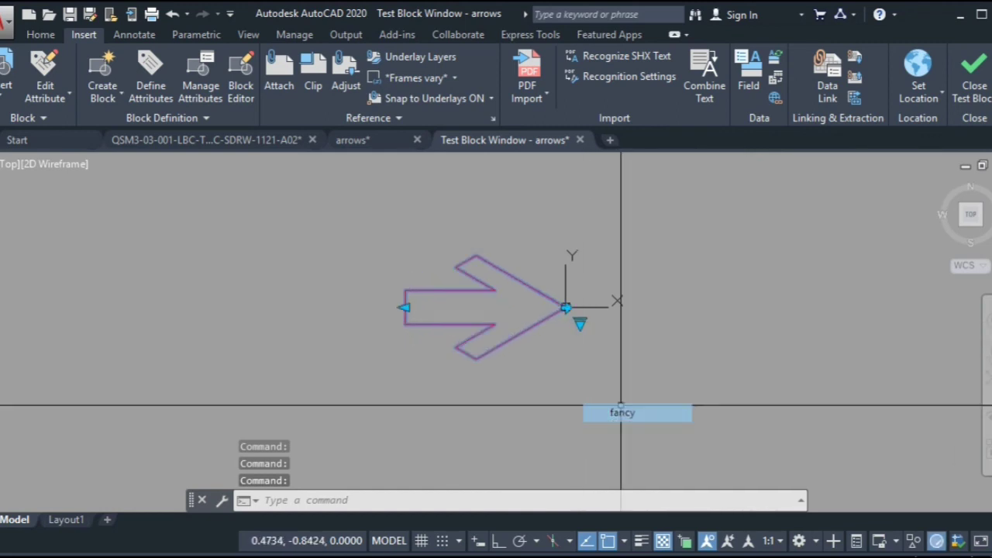
# Step: Switch the test arrow to doubled and back to single, then close the test block window
pyautogui.click(580, 322)
pyautogui.click(627, 430)
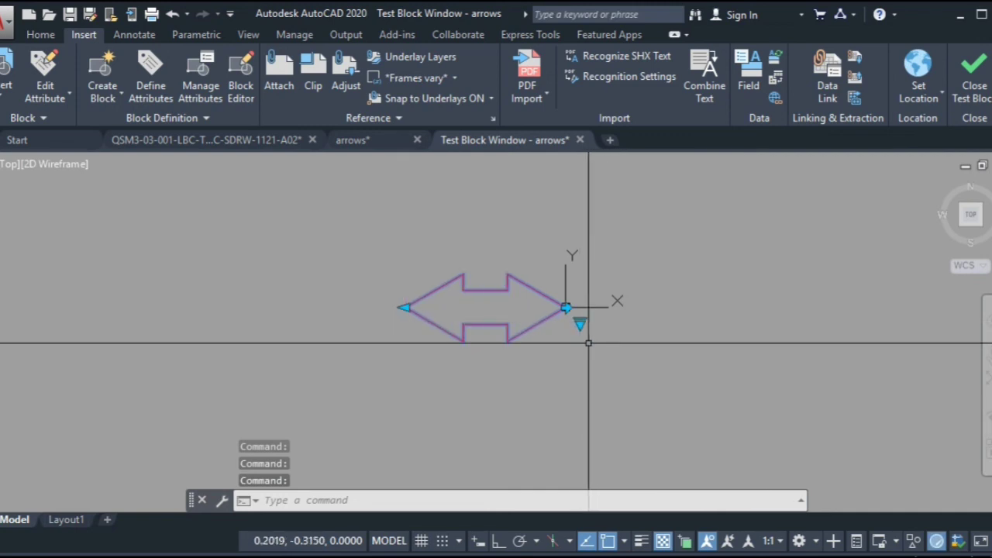
pyautogui.click(580, 323)
pyautogui.click(622, 337)
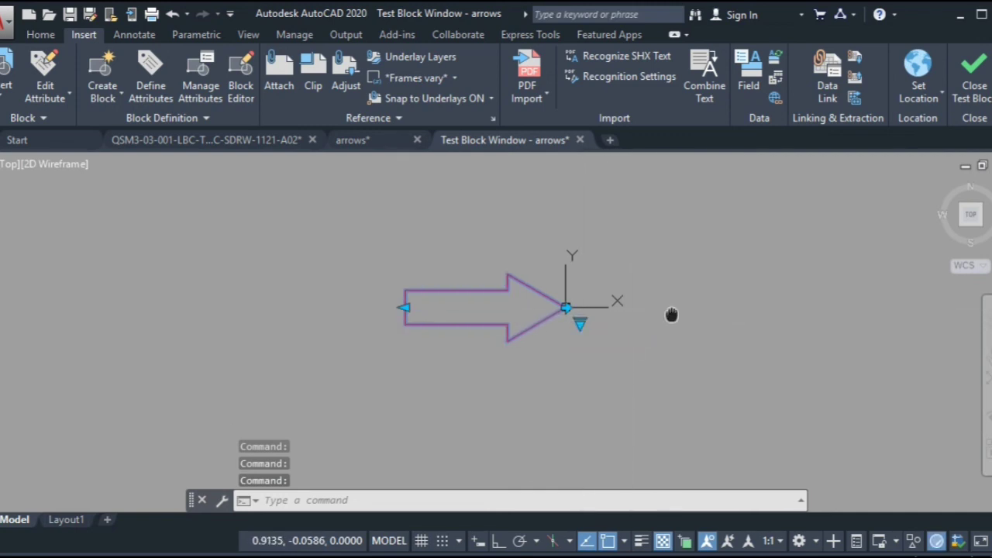
pyautogui.click(579, 140)
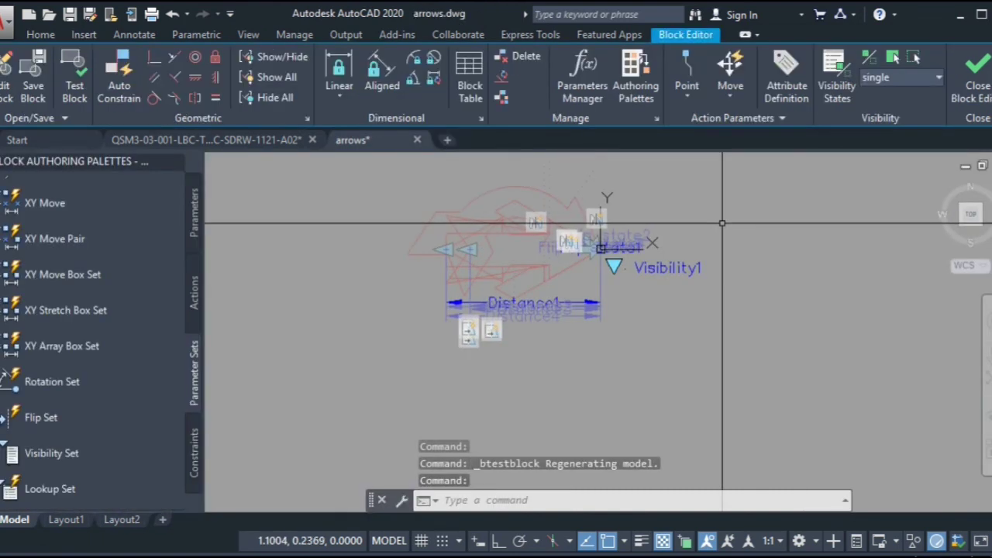
# Step: Close the block editor and save the changes to the arrows block
pyautogui.moveTo(721, 223); pyautogui.dragTo(667, 265, button='middle')
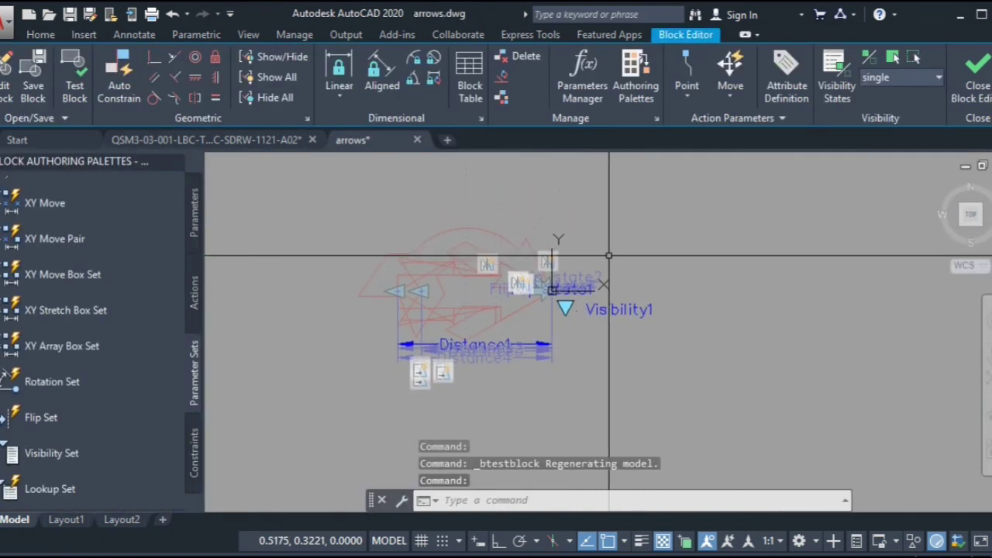
pyautogui.moveTo(592, 237); pyautogui.dragTo(617, 217, button='middle')
pyautogui.scroll(2, 550, 237)
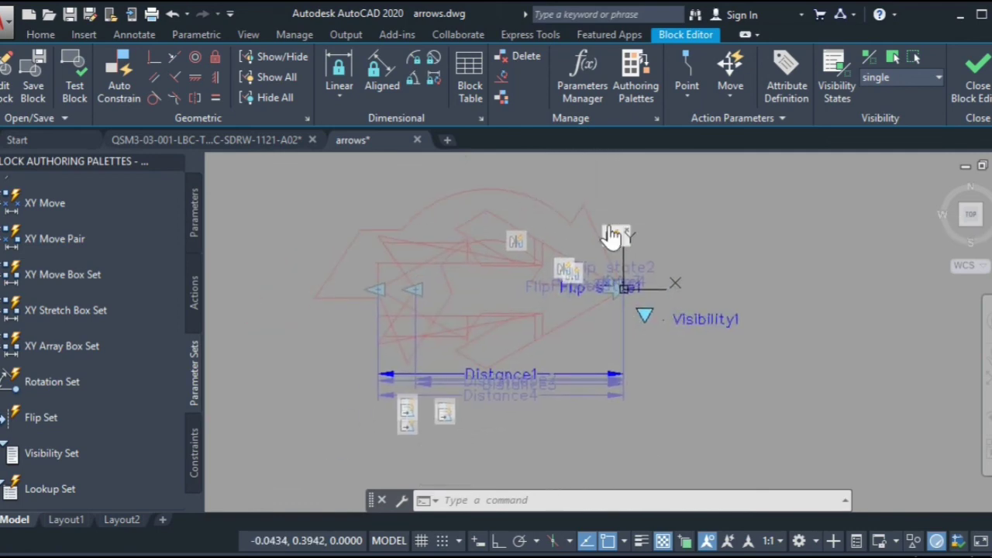
pyautogui.click(517, 234)
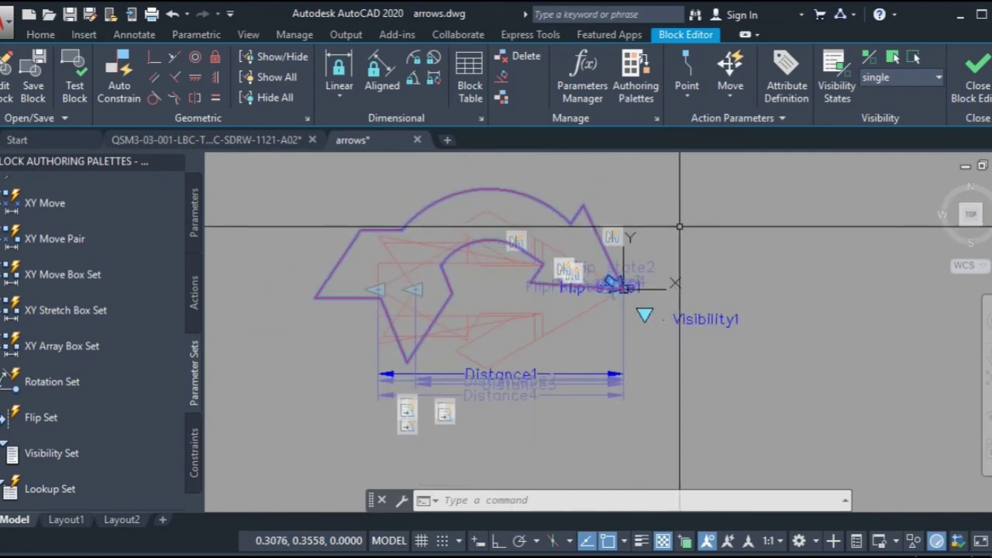
pyautogui.moveTo(727, 223); pyautogui.dragTo(711, 224, button='middle')
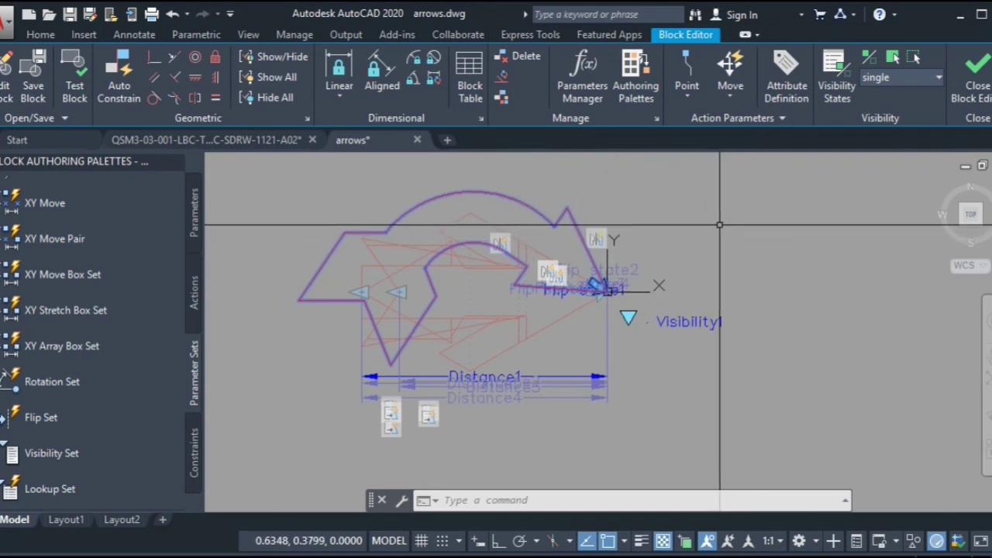
pyautogui.click(978, 99)
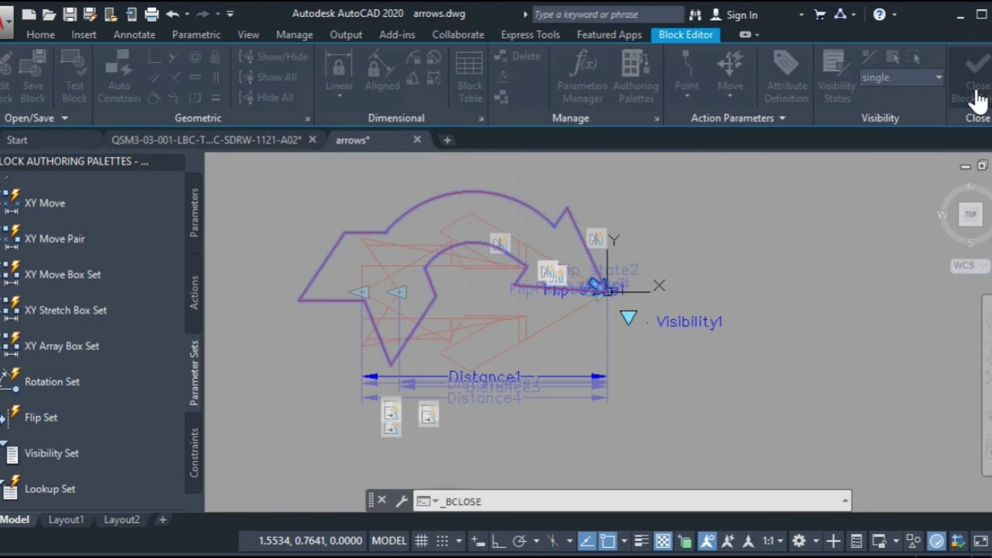
pyautogui.click(585, 282)
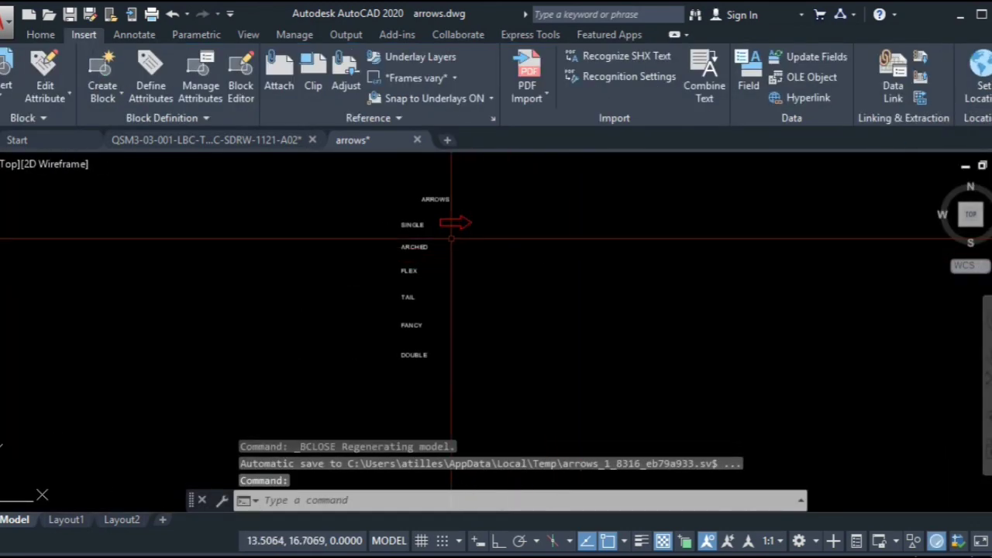
# Step: Select the arrow beside the SINGLE label and switch it through the visibility states arched, flex and tail
pyautogui.click(474, 216)
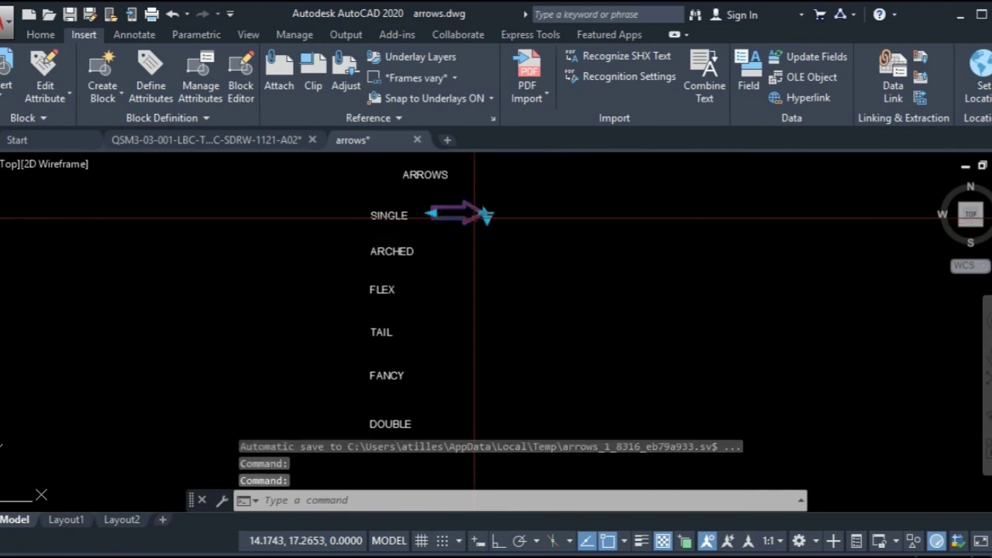
pyautogui.click(487, 215)
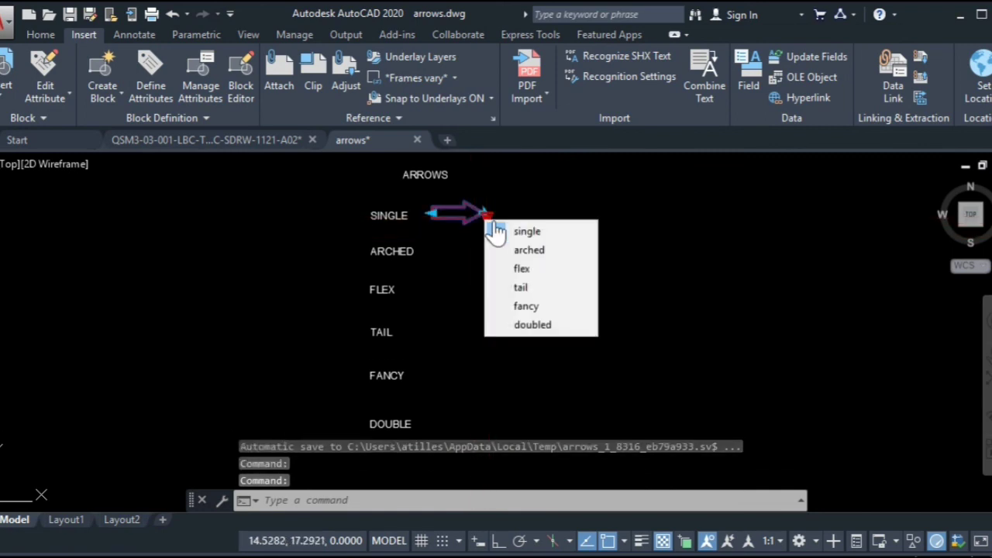
pyautogui.click(527, 250)
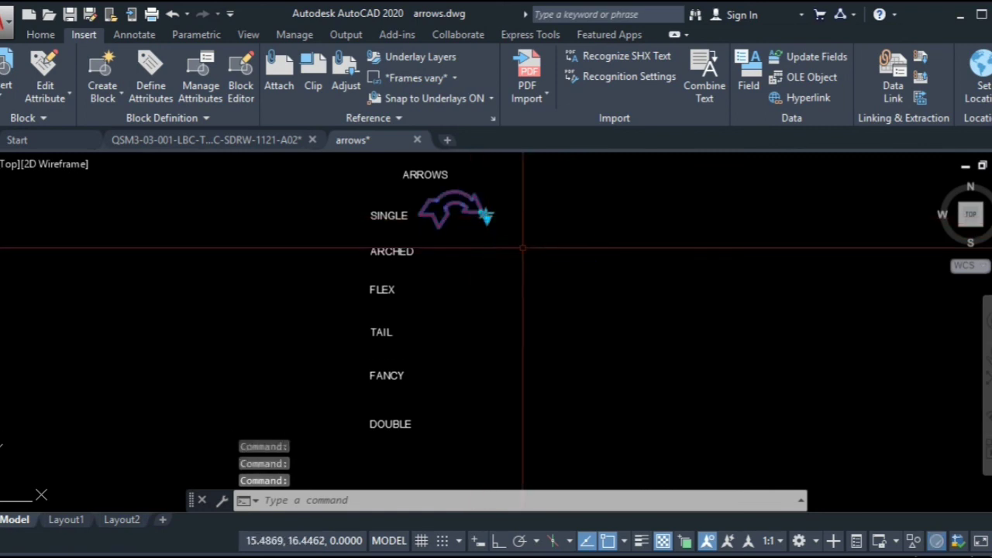
pyautogui.click(487, 215)
pyautogui.click(527, 268)
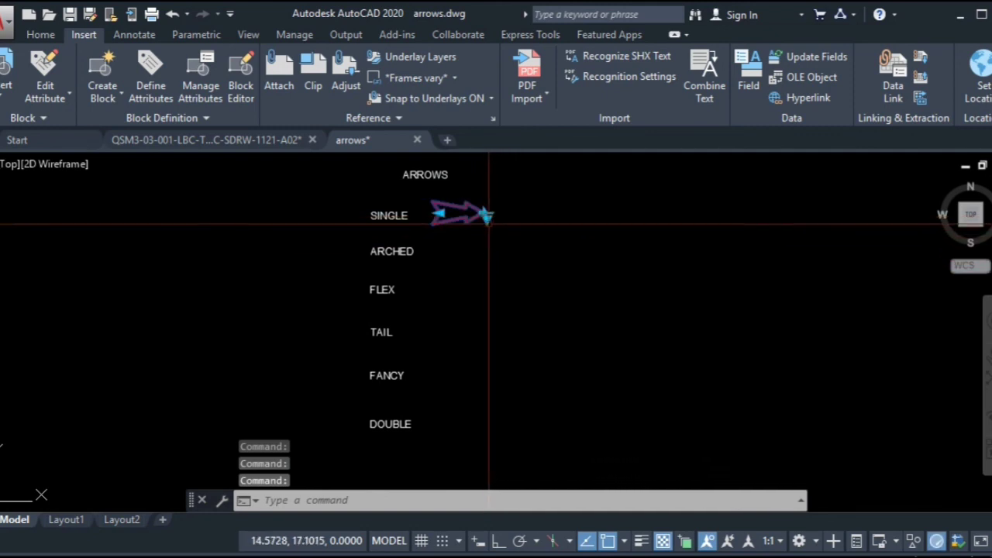
pyautogui.click(487, 215)
pyautogui.click(526, 291)
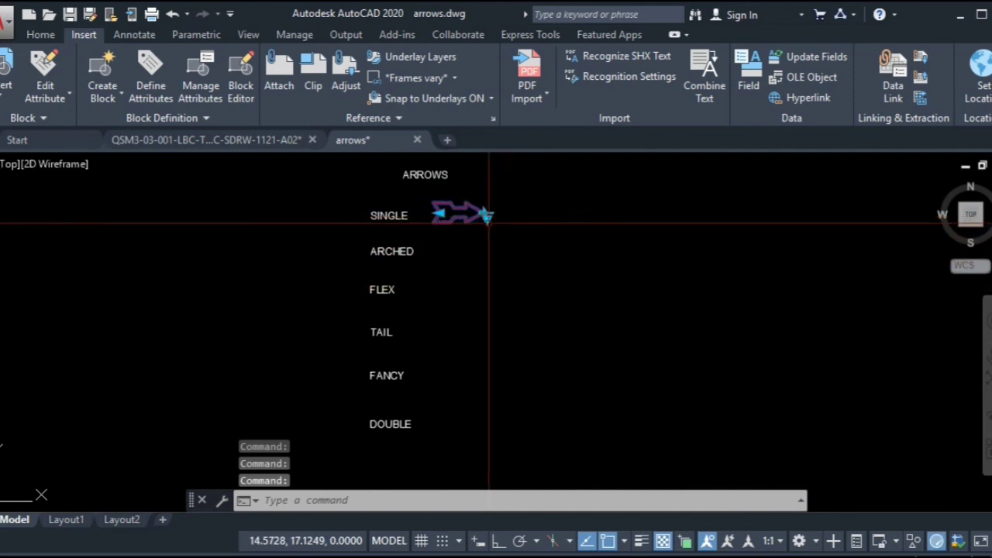
# Step: Switch the arrow beside the SINGLE label to fancy, doubled and back to the single state
pyautogui.click(487, 215)
pyautogui.click(530, 306)
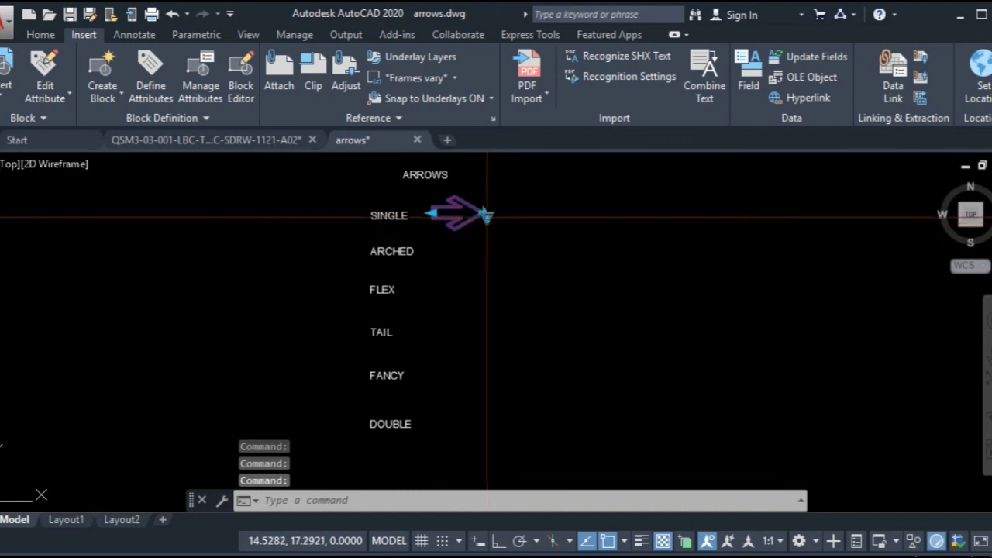
pyautogui.click(487, 215)
pyautogui.click(529, 326)
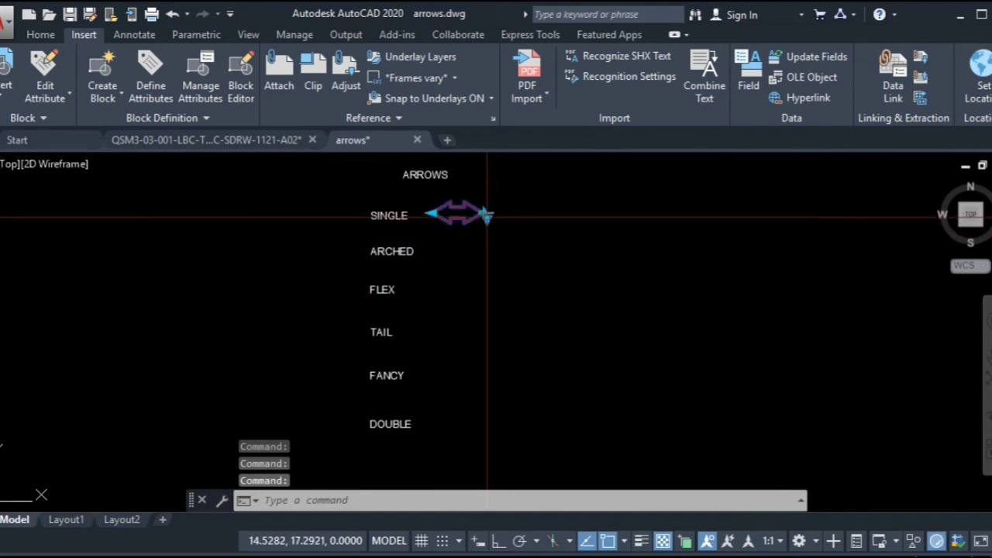
pyautogui.click(487, 216)
pyautogui.click(529, 233)
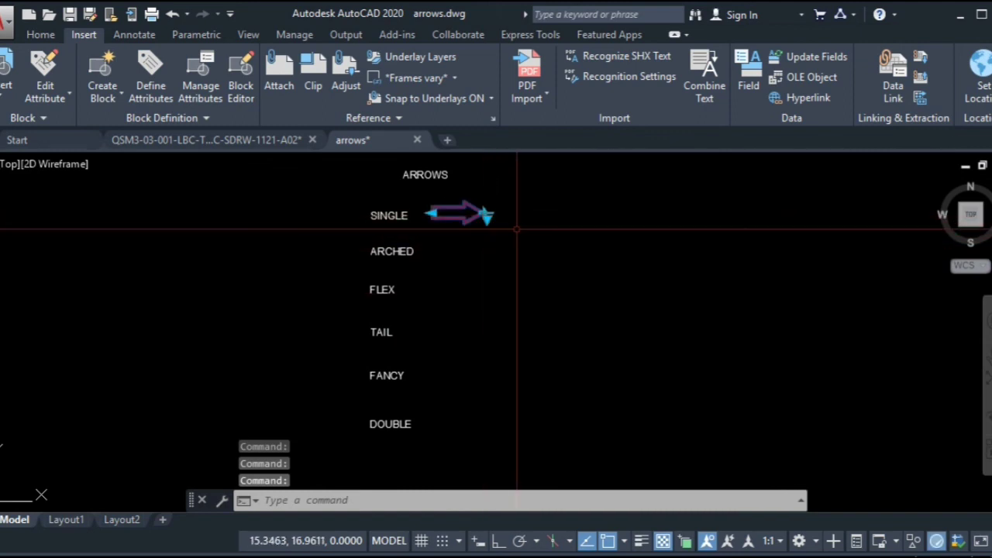
# Step: Erase the arrow together with the ARROWS heading and all six state labels
pyautogui.scroll(-2, 516, 229)
pyautogui.click(507, 186)
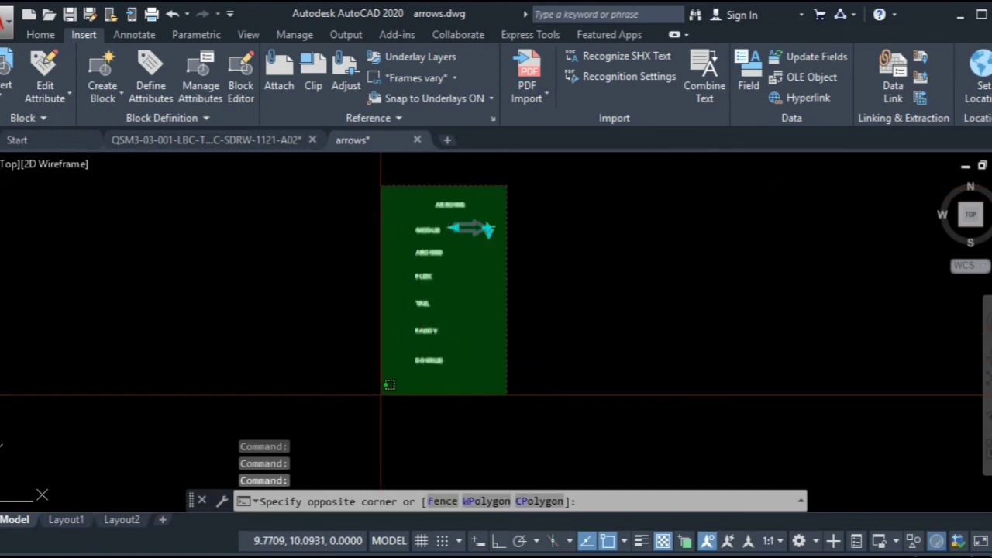
pyautogui.click(380, 396)
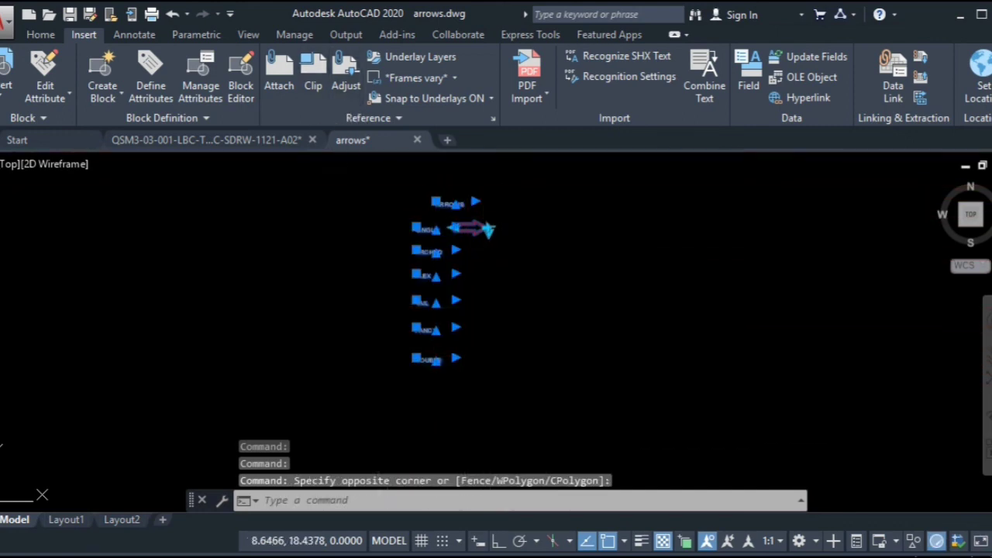
pyautogui.press('Delete')
# Step: Insert the arrows block into the empty drawing at scale 1 and rotation 0
pyautogui.click(7, 73)
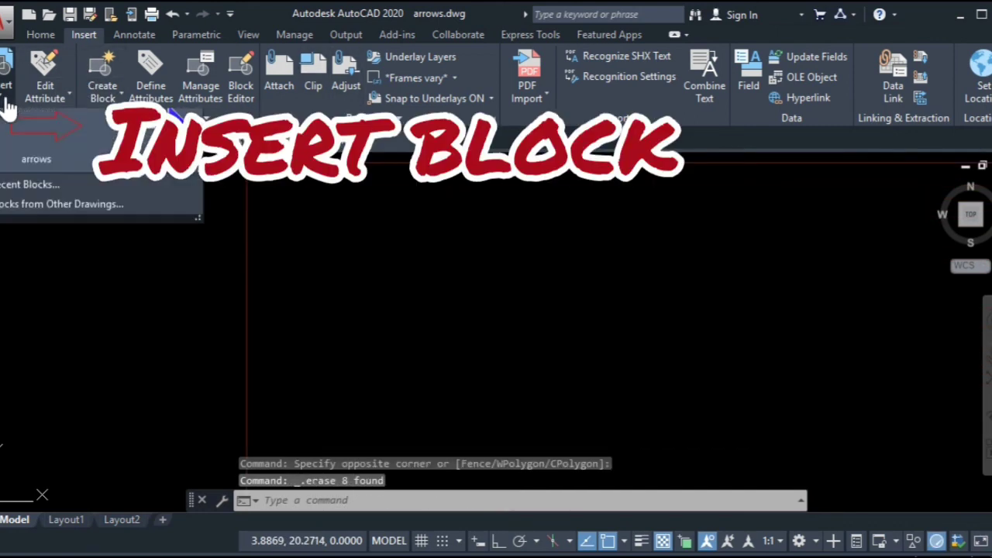
pyautogui.click(41, 151)
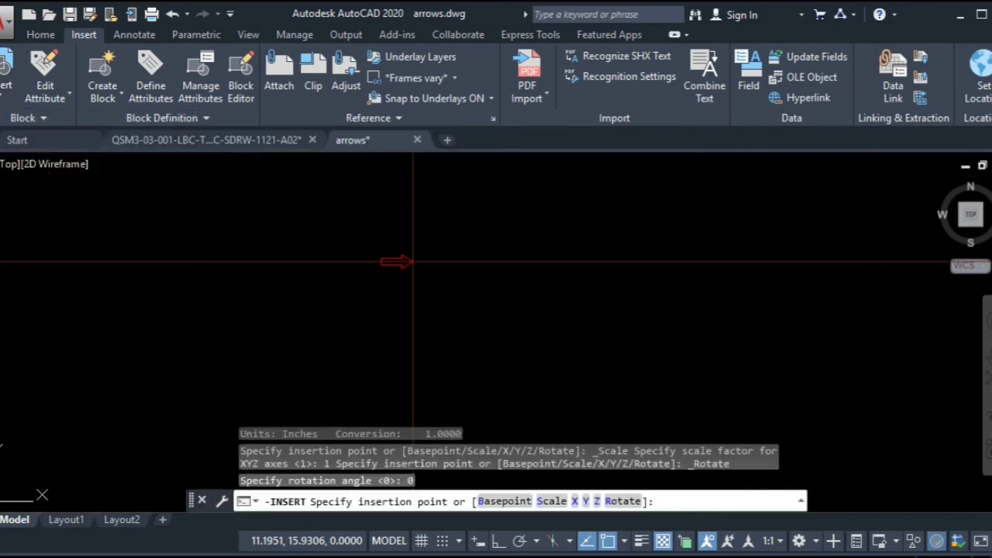
pyautogui.click(457, 218)
# Step: Select the newly inserted arrow and try its visibility states arched, flex and tail
pyautogui.click(458, 218)
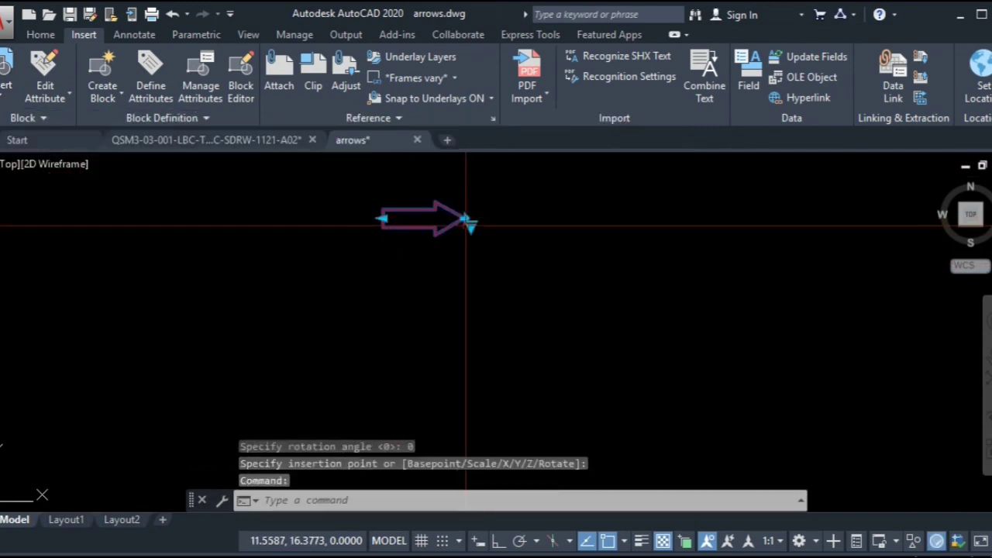
pyautogui.click(470, 224)
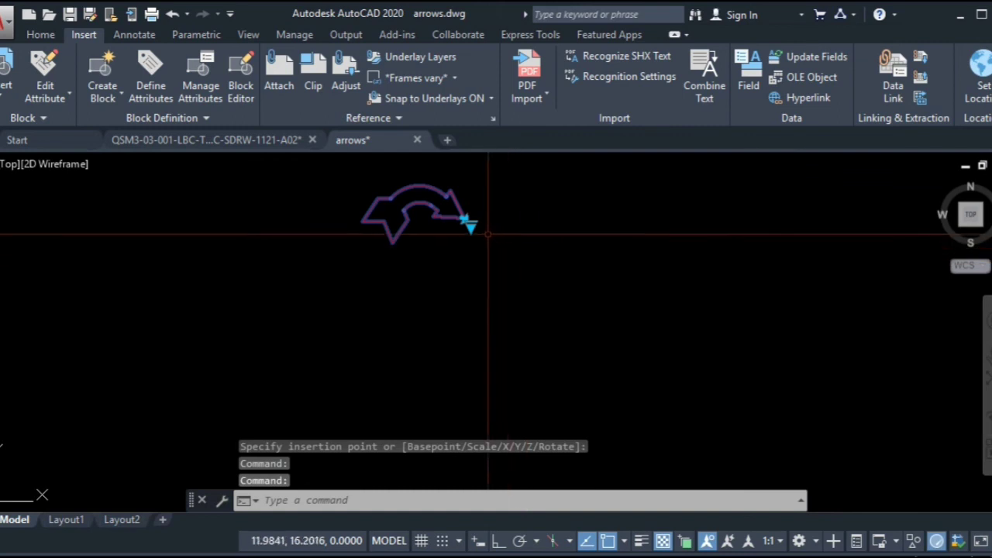
pyautogui.click(469, 231)
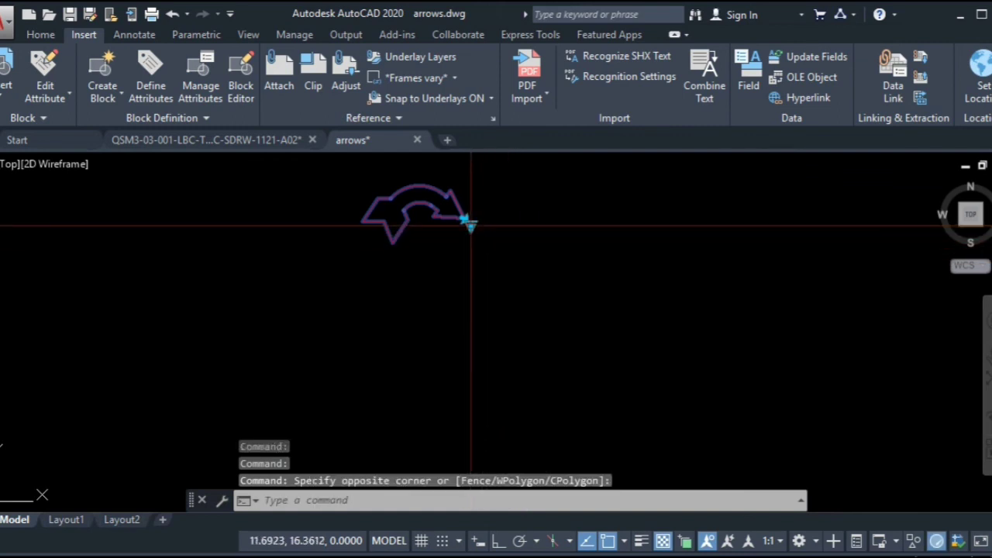
pyautogui.click(471, 226)
pyautogui.click(510, 280)
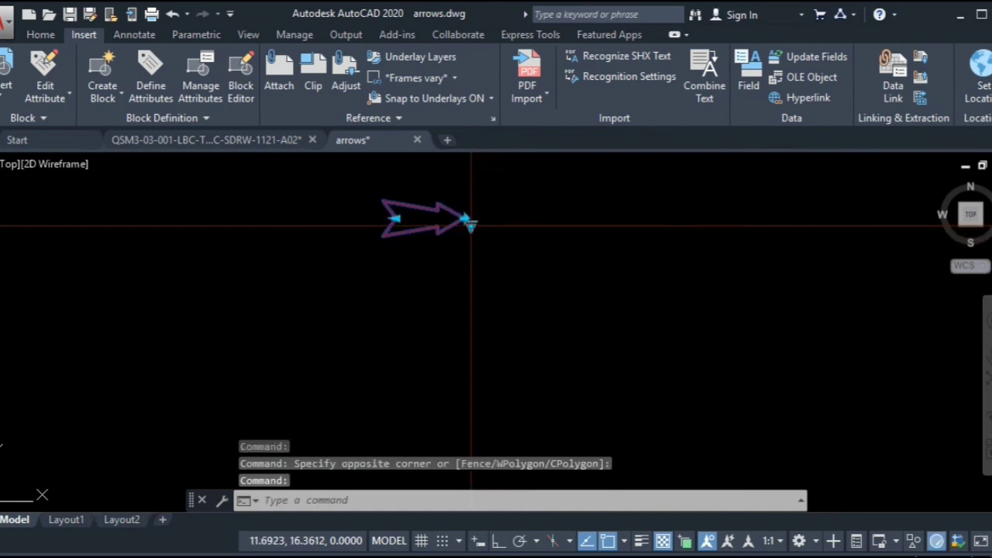
pyautogui.click(471, 225)
pyautogui.click(507, 297)
# Step: Try the fancy and doubled states on the inserted arrow, return it to single and deselect it
pyautogui.click(471, 226)
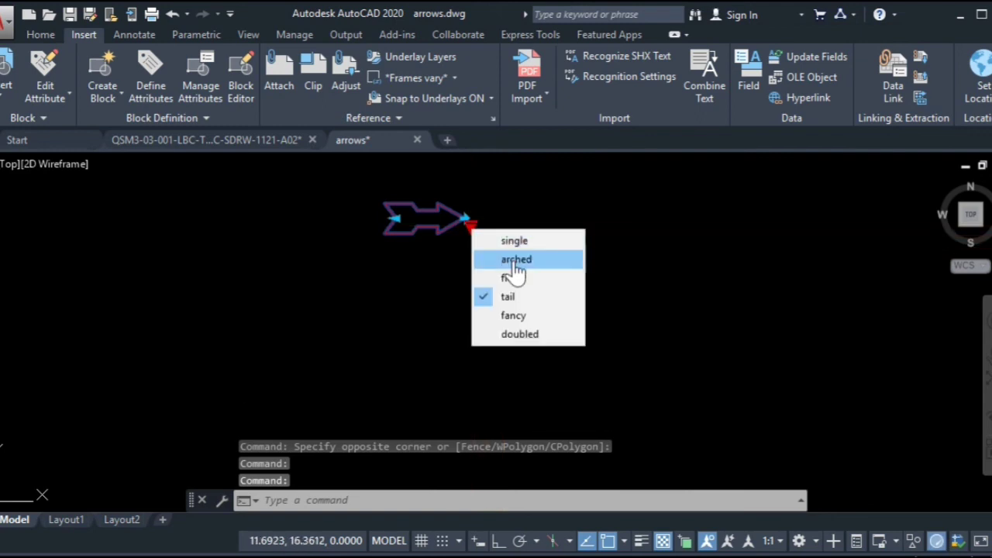
pyautogui.click(512, 318)
pyautogui.click(471, 225)
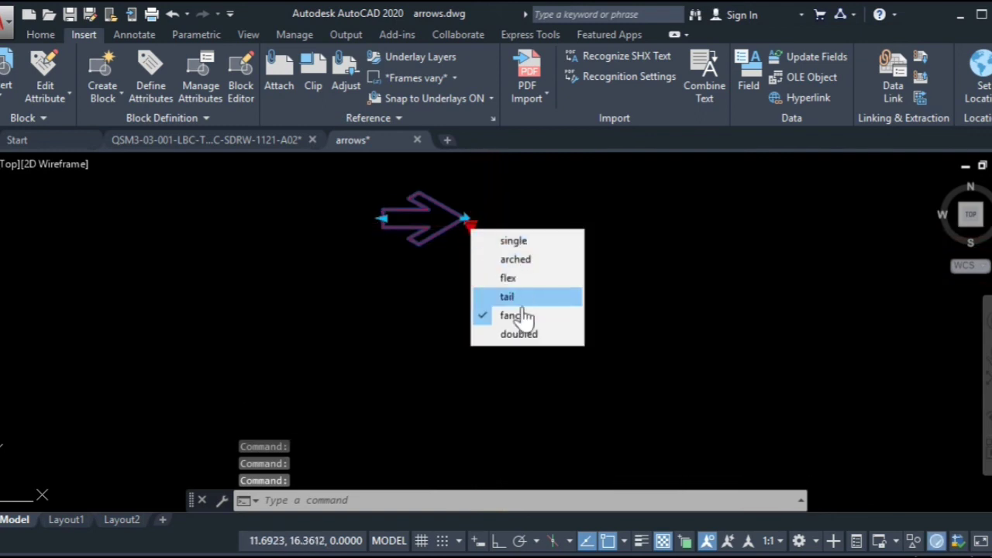
pyautogui.click(513, 334)
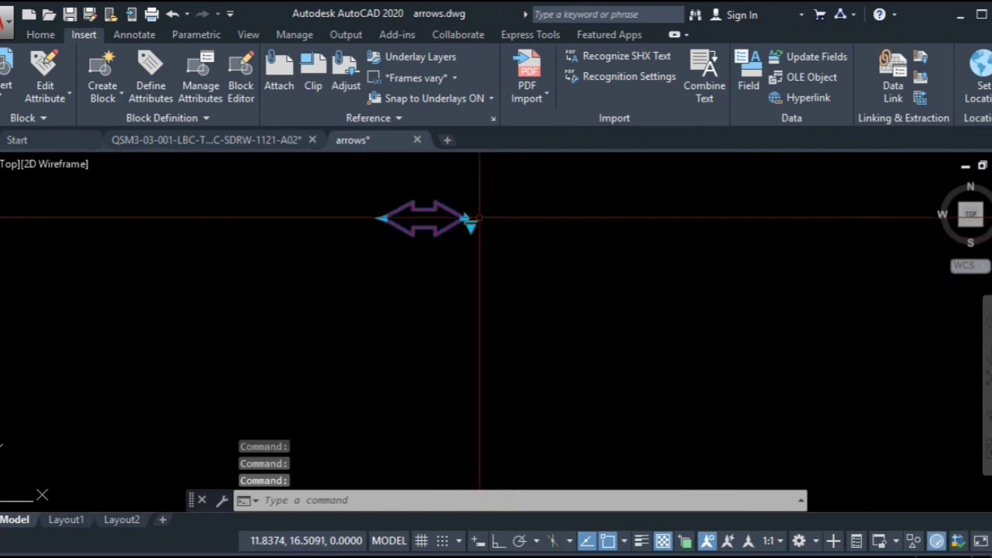
pyautogui.click(470, 226)
pyautogui.click(504, 235)
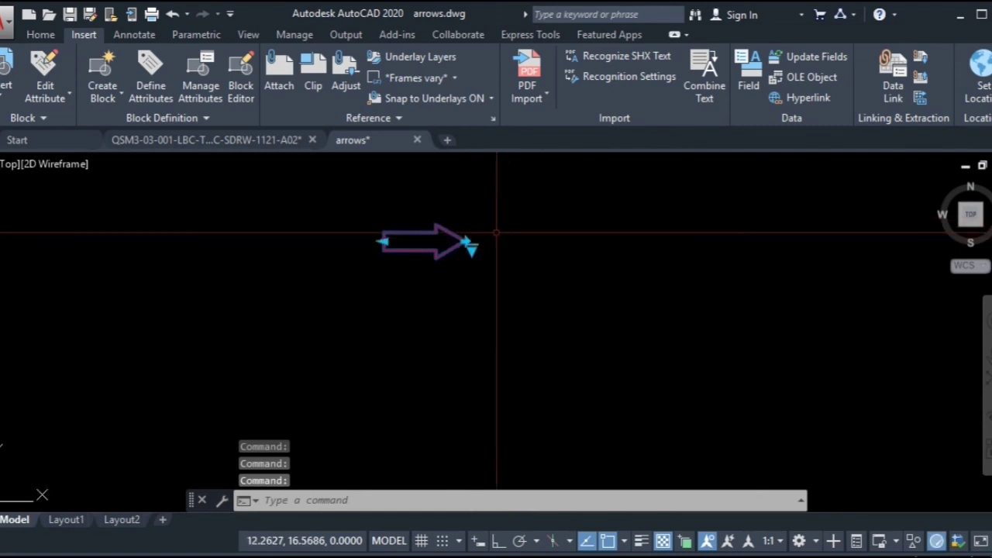
pyautogui.press('Escape')
pyautogui.scroll(-2, 495, 272)
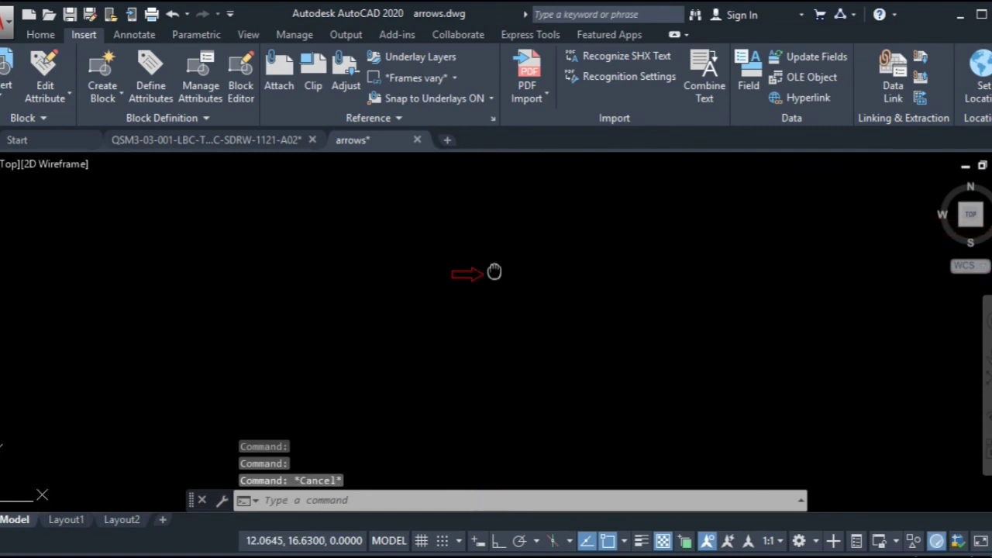
pyautogui.scroll(2, 494, 271)
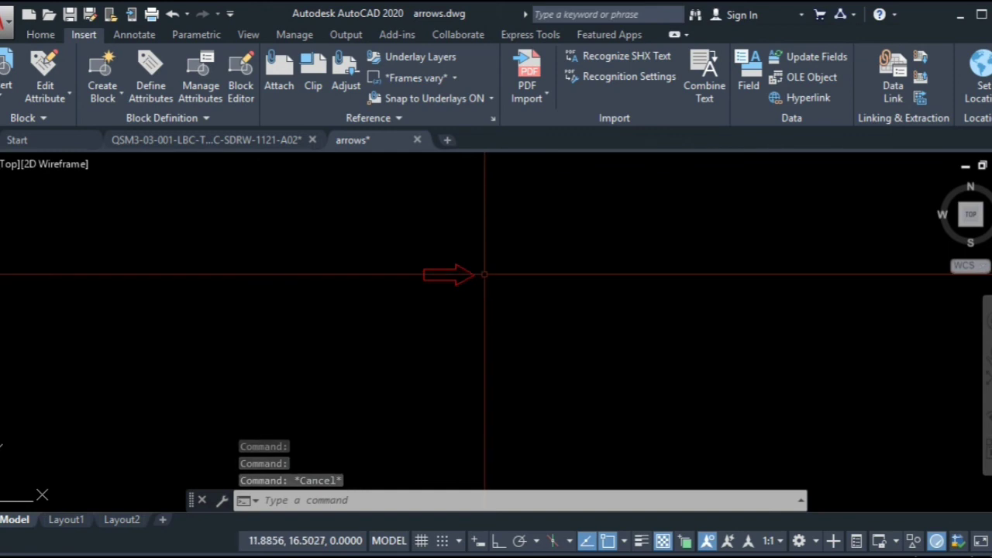